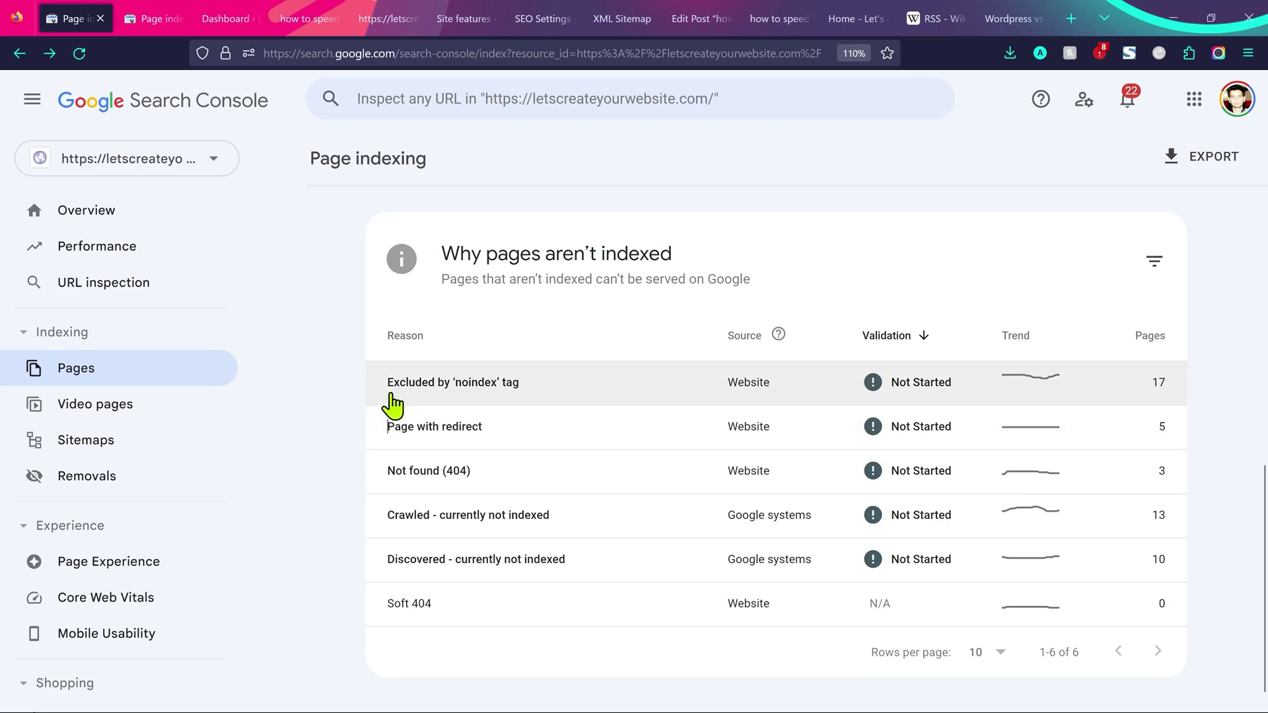
# Examine the Page indexing report, comparing the not-indexed and indexed totals with the listed reasons pages aren't indexed.
pyautogui.moveTo(379, 386); pyautogui.dragTo(547, 388)
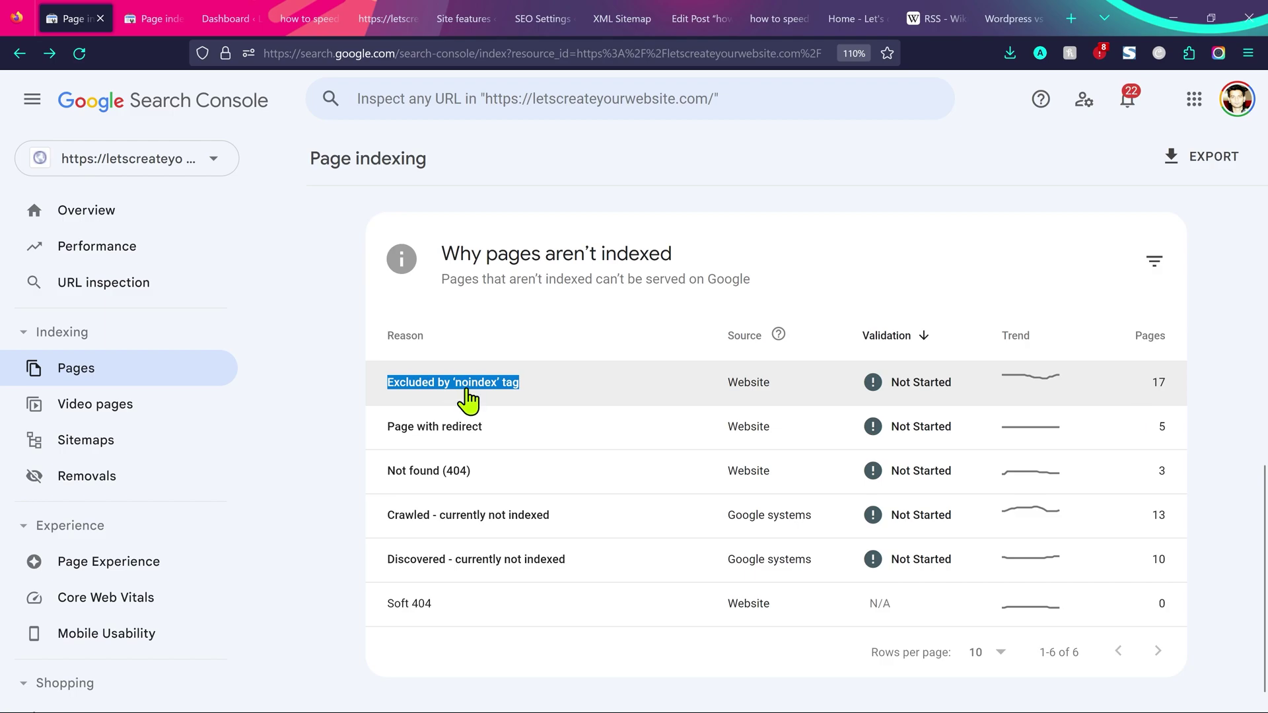
pyautogui.click(325, 432)
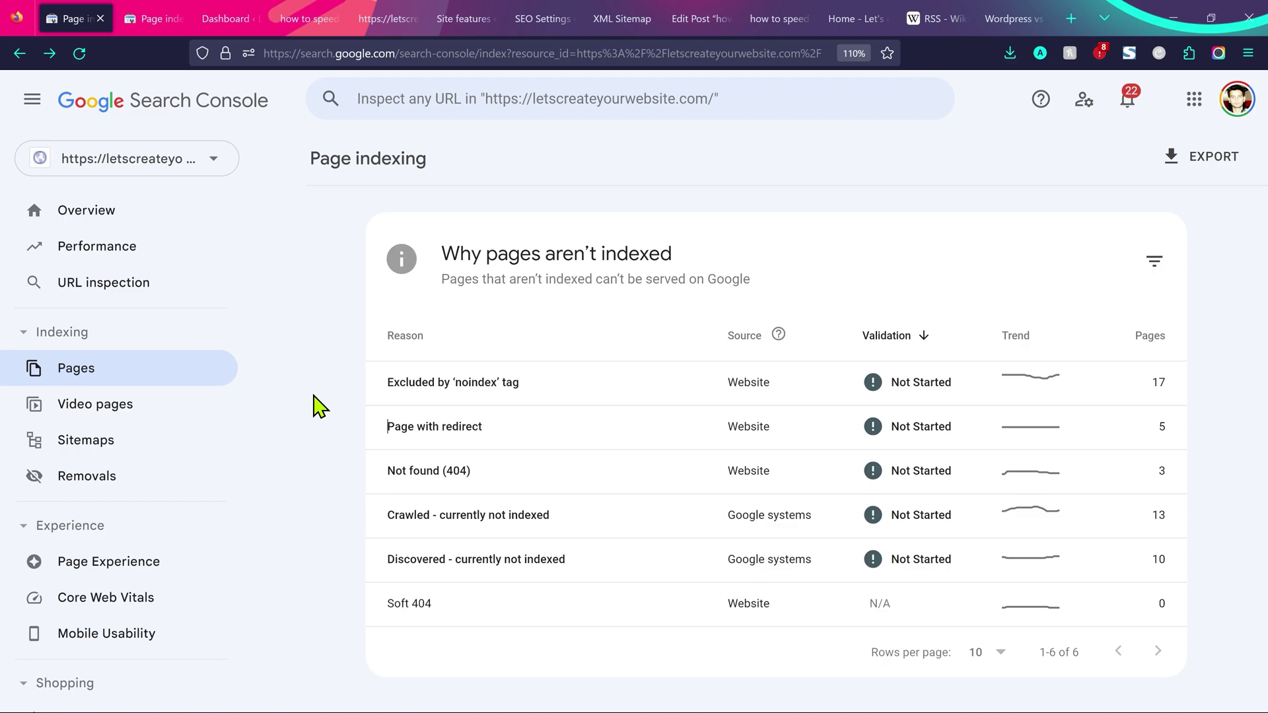
pyautogui.scroll(3, 320, 406)
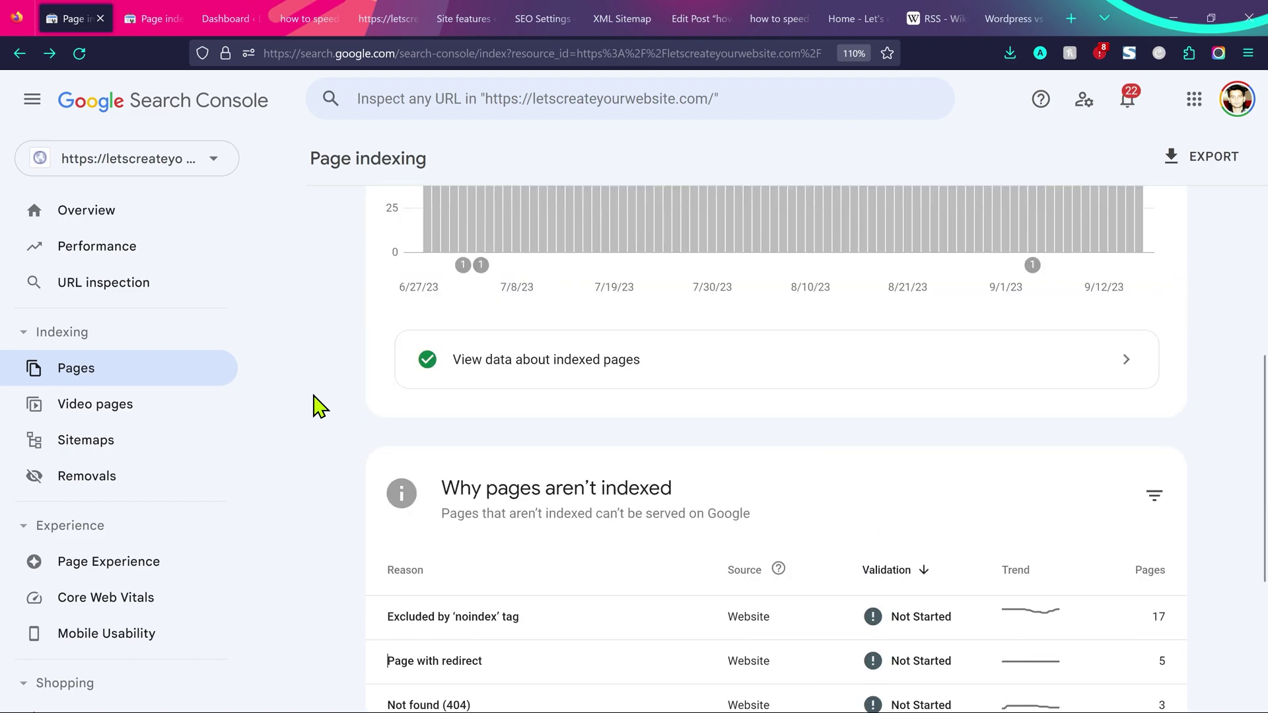
pyautogui.scroll(5, 319, 405)
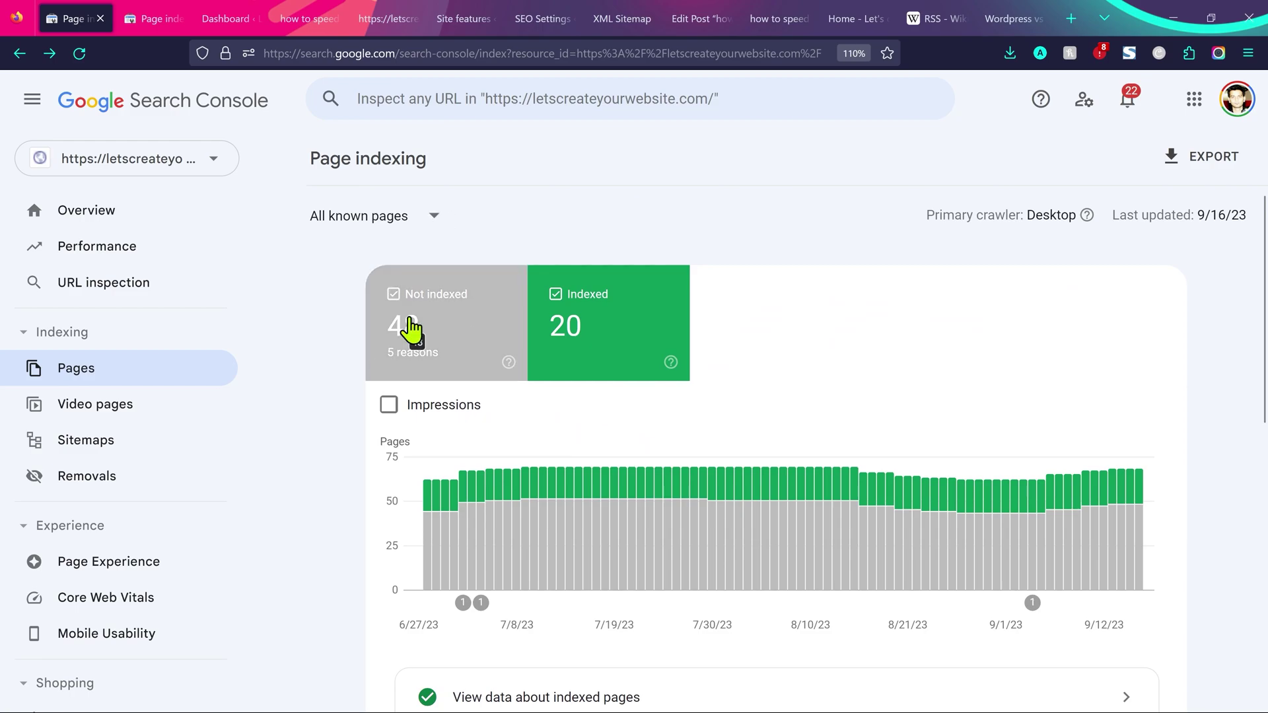
pyautogui.scroll(-8, 324, 436)
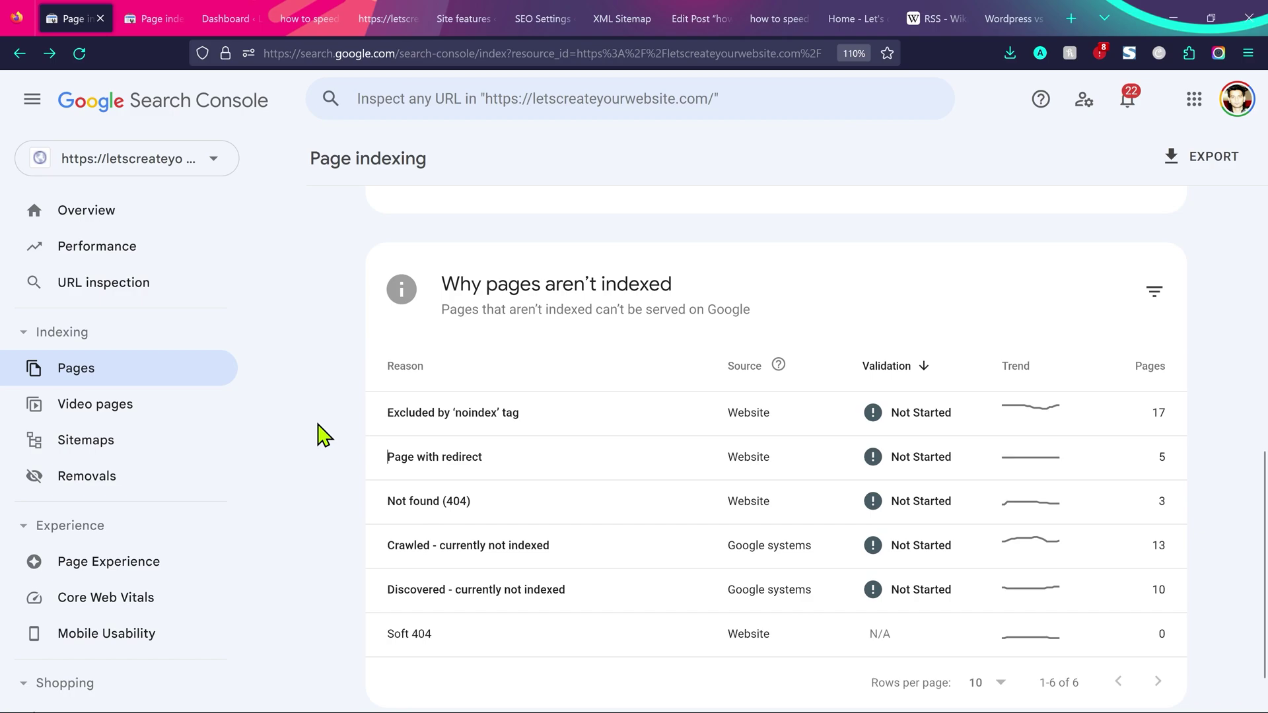
pyautogui.scroll(8, 617, 320)
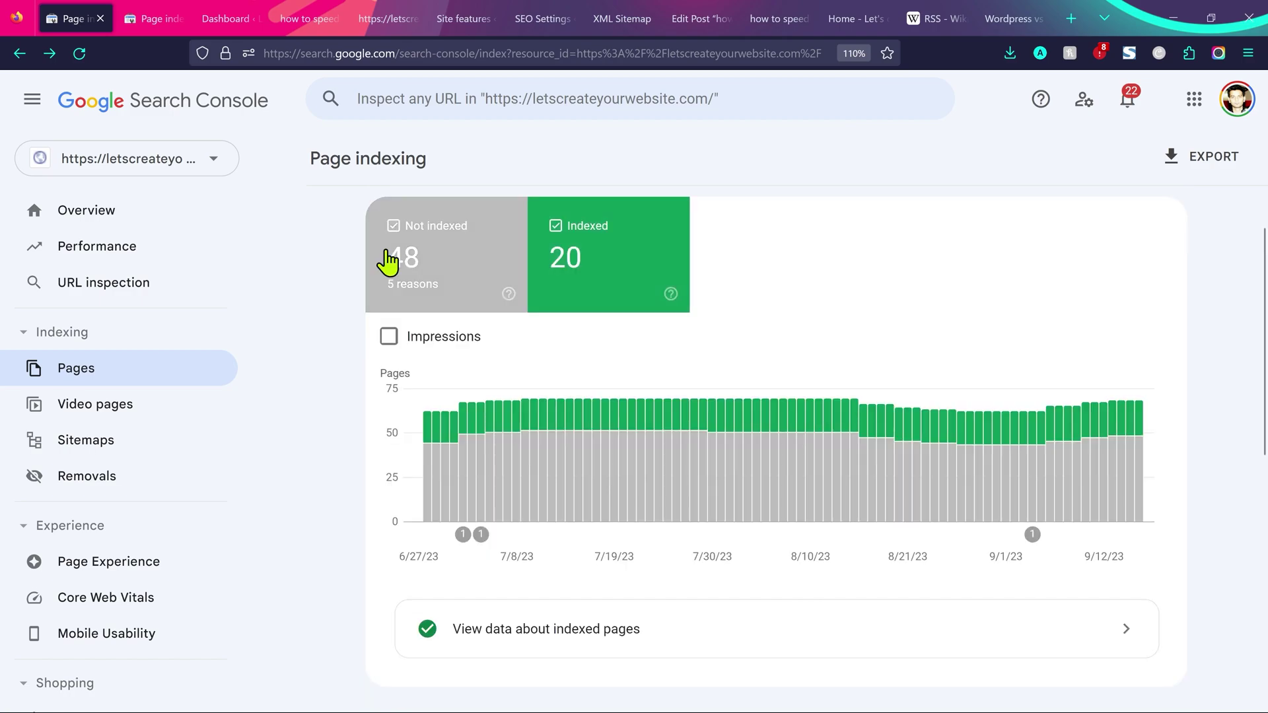
pyautogui.scroll(-8, 486, 417)
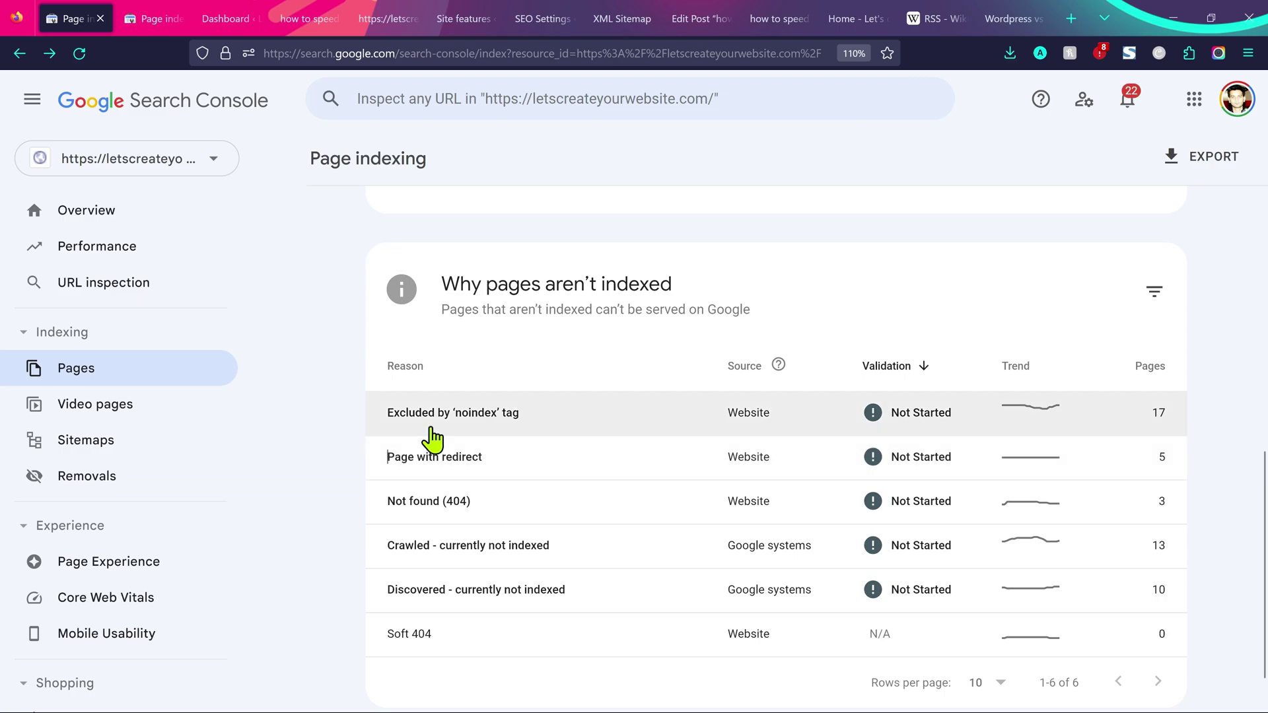
pyautogui.scroll(2, 328, 377)
pyautogui.scroll(-3, 328, 376)
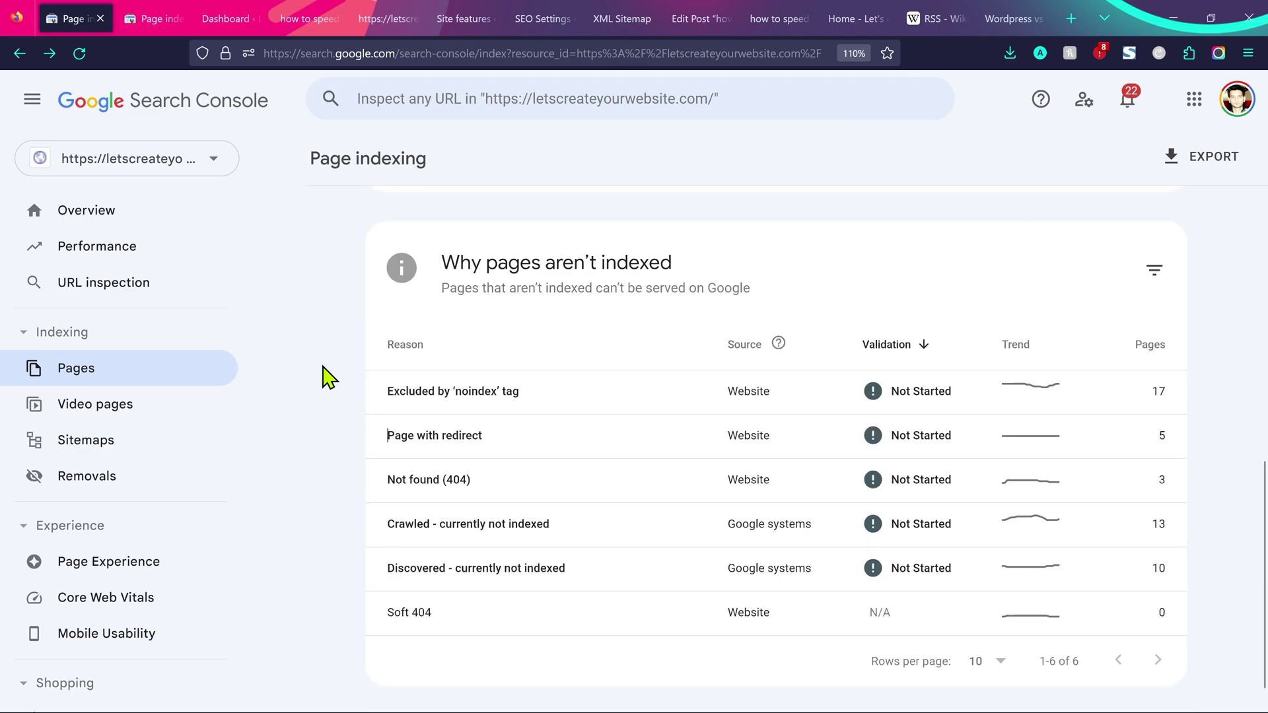
pyautogui.scroll(5, 328, 377)
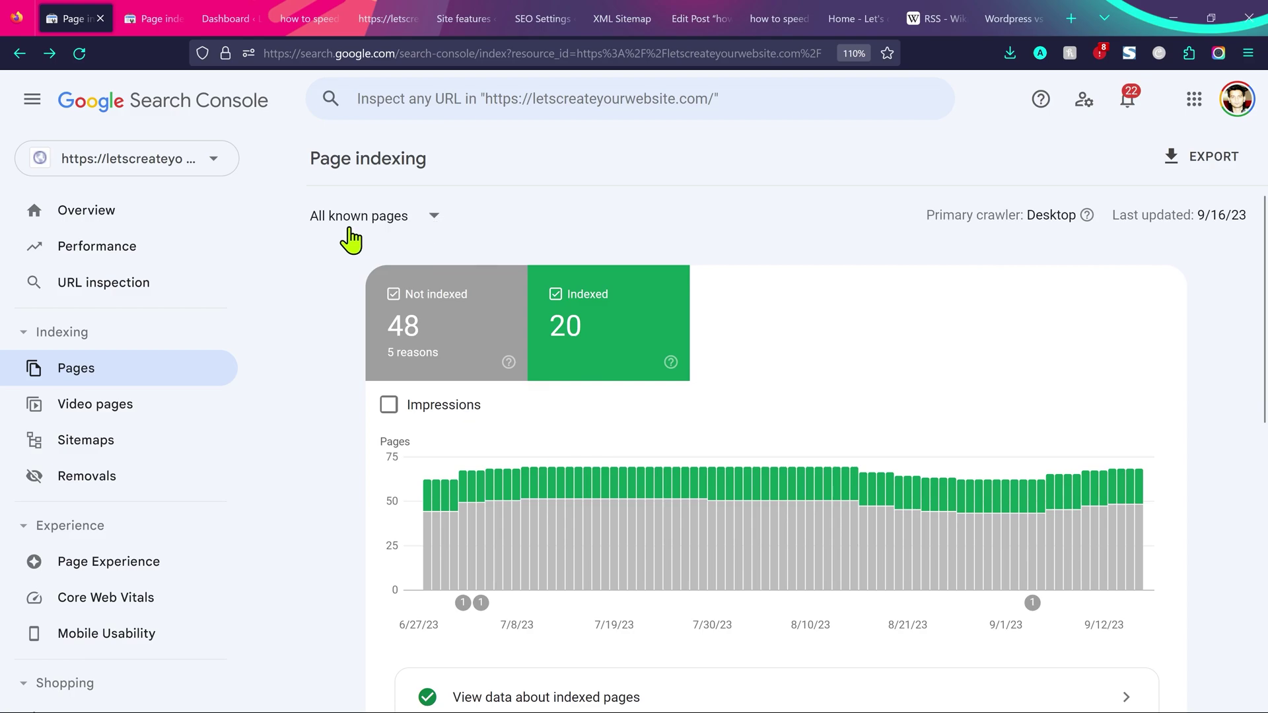
# Filter the Page indexing report to all submitted pages and review the reasons those pages aren't indexed.
pyautogui.click(434, 220)
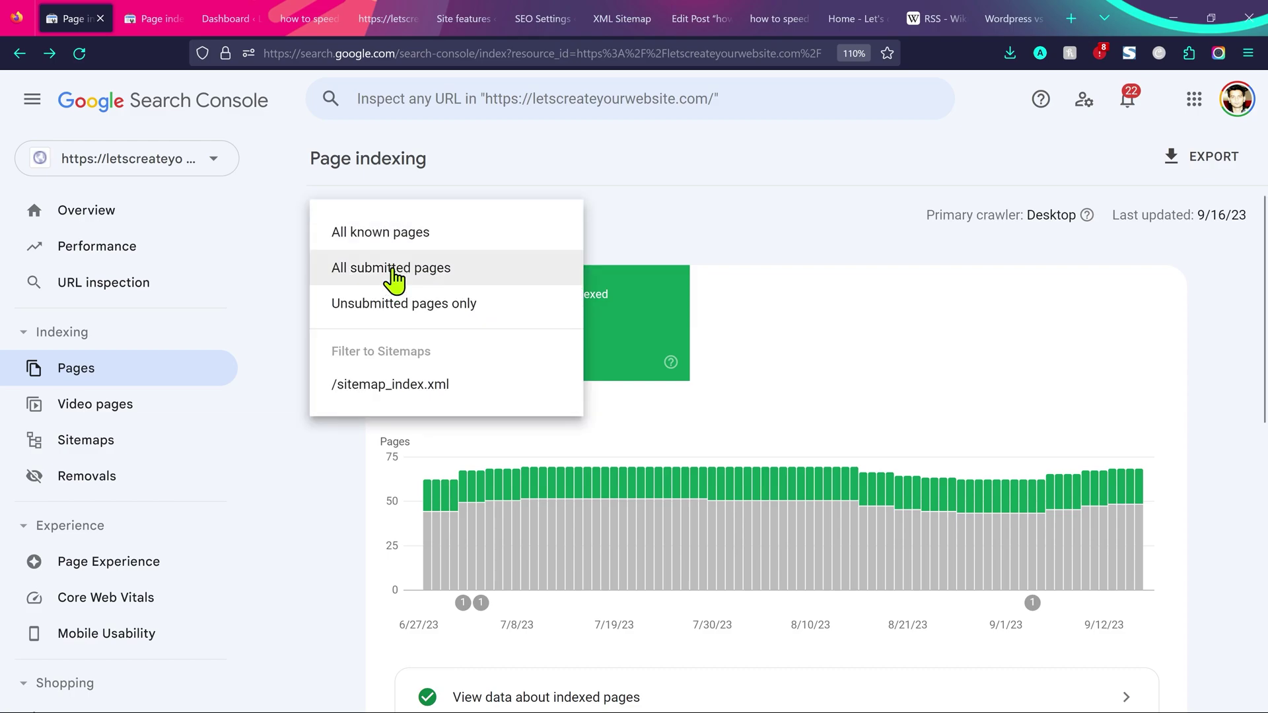
pyautogui.click(394, 271)
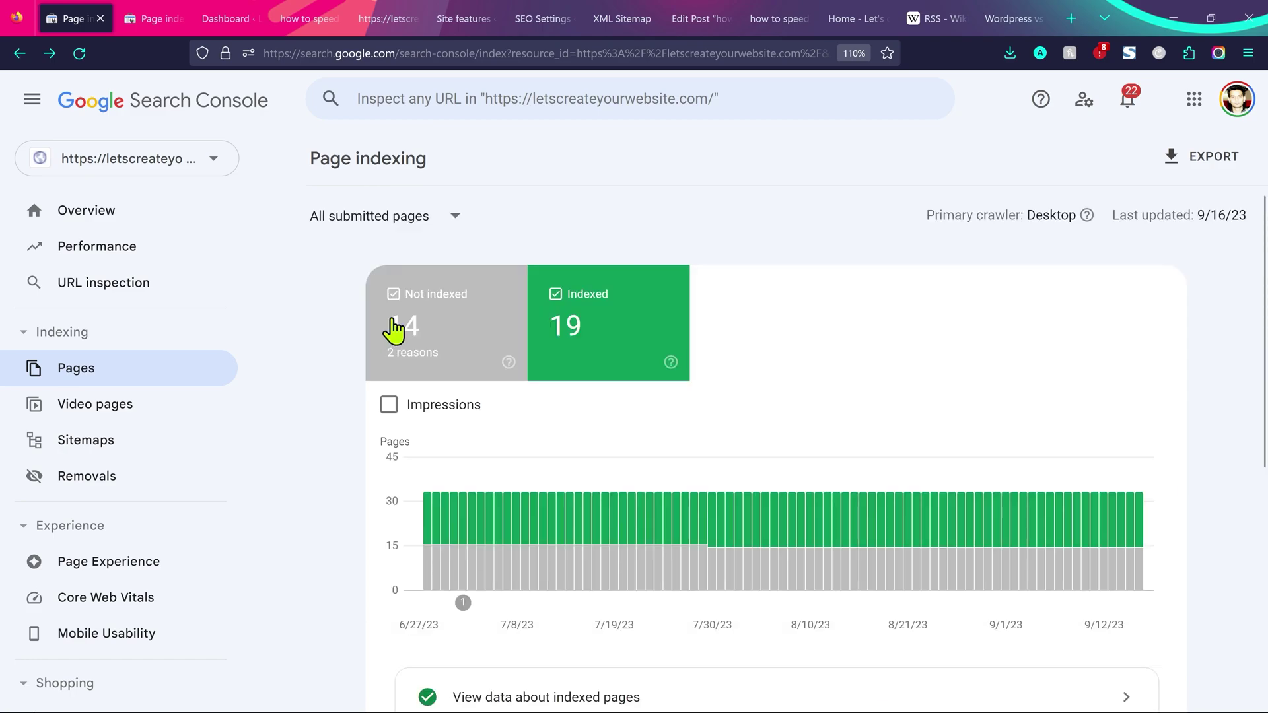
pyautogui.scroll(-2, 321, 372)
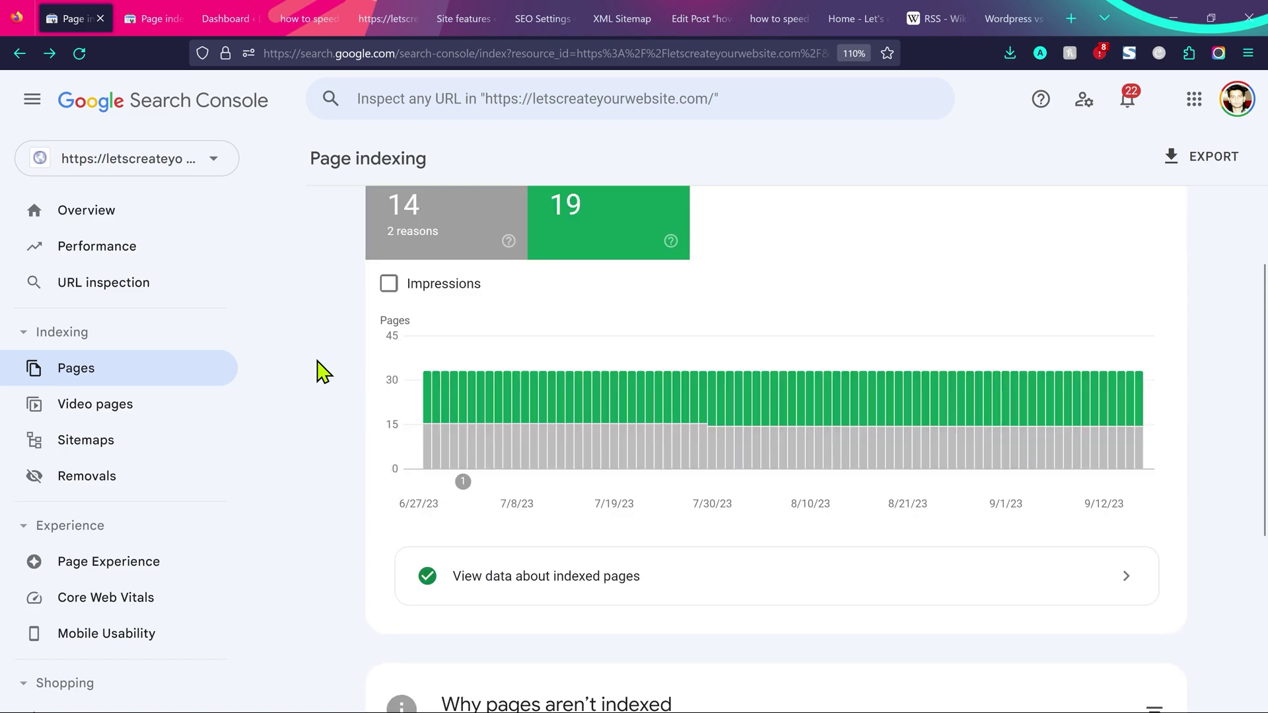
pyautogui.scroll(-5, 324, 369)
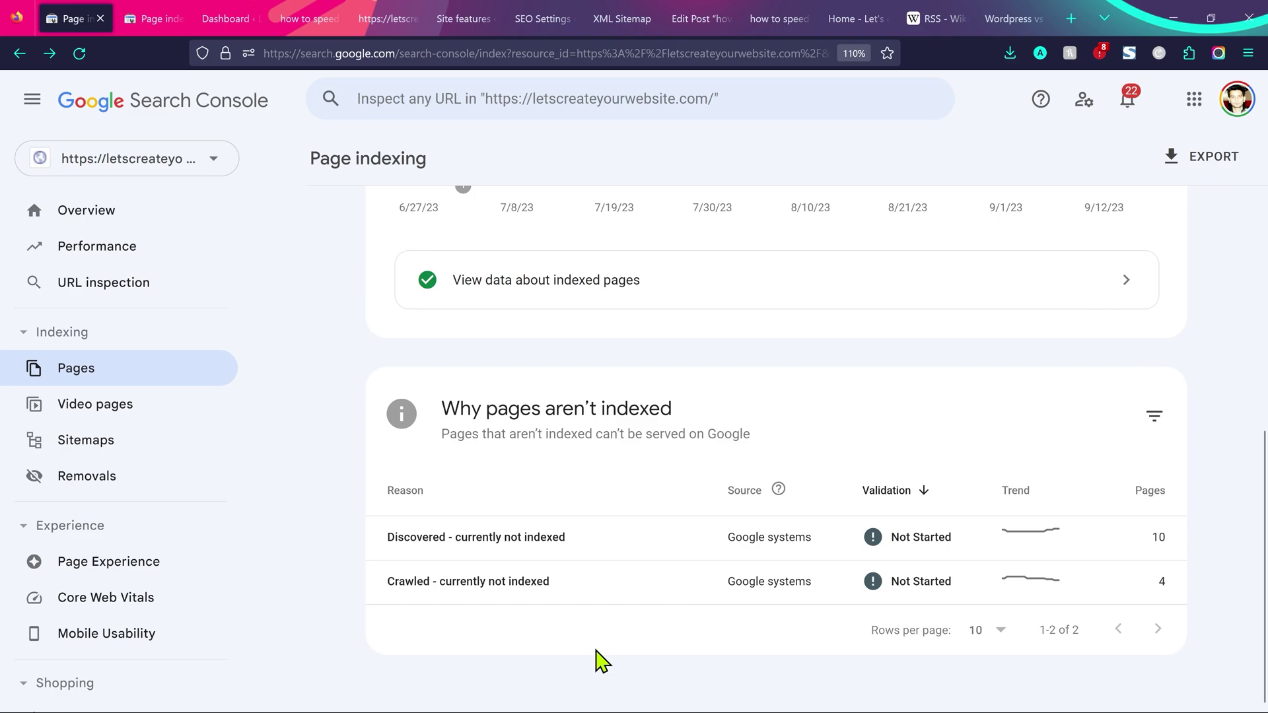
pyautogui.scroll(7, 575, 582)
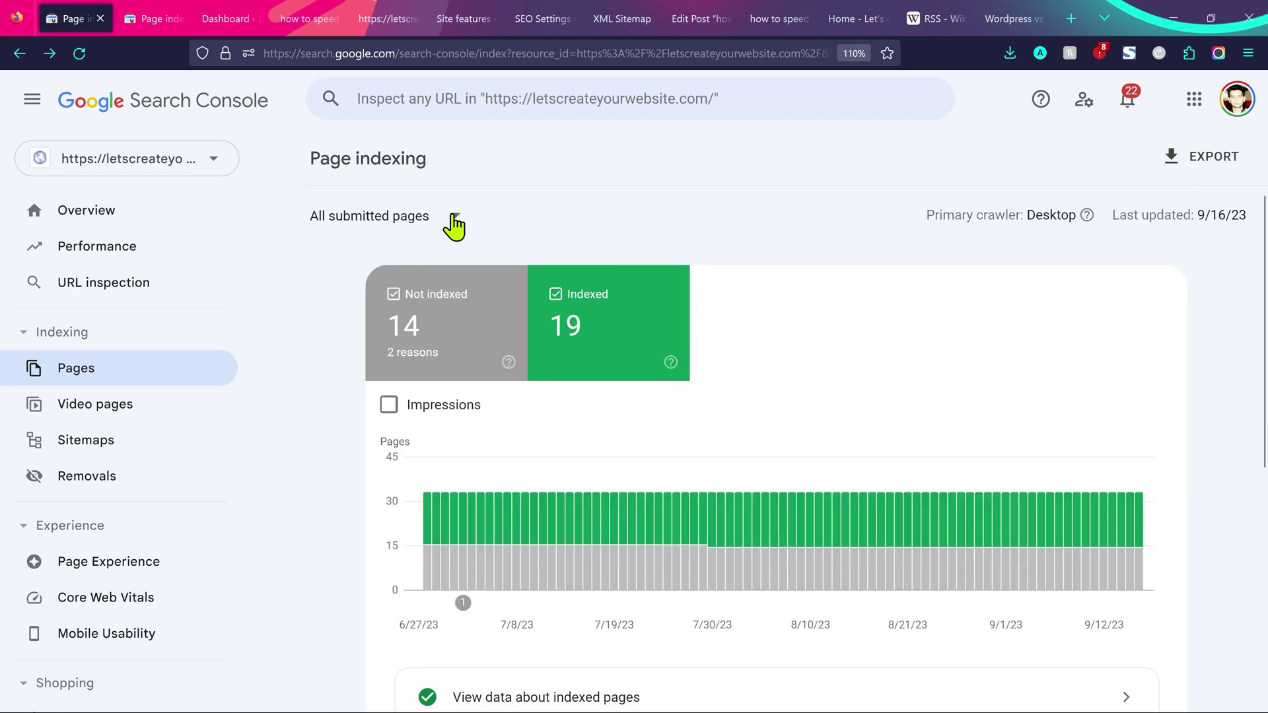
# Filter the Page indexing report to unsubmitted pages only and review the reasons those pages aren't indexed.
pyautogui.click(455, 218)
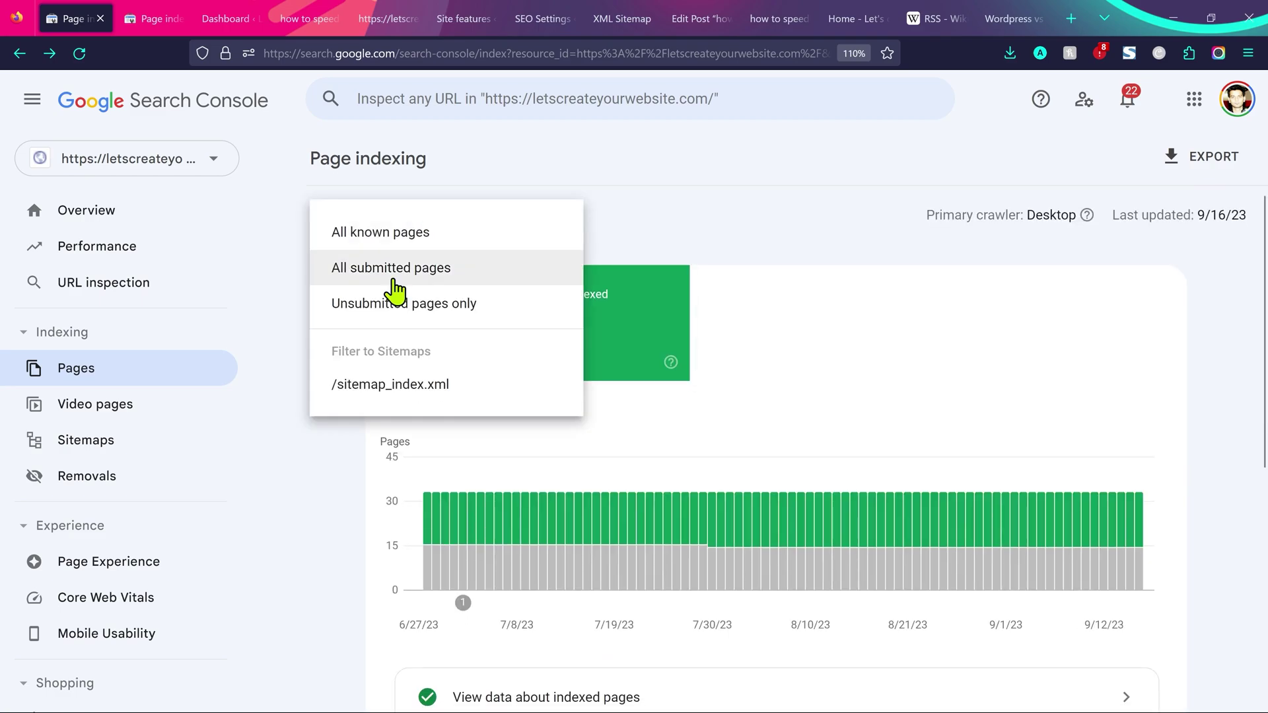
pyautogui.click(395, 288)
pyautogui.scroll(-7, 532, 507)
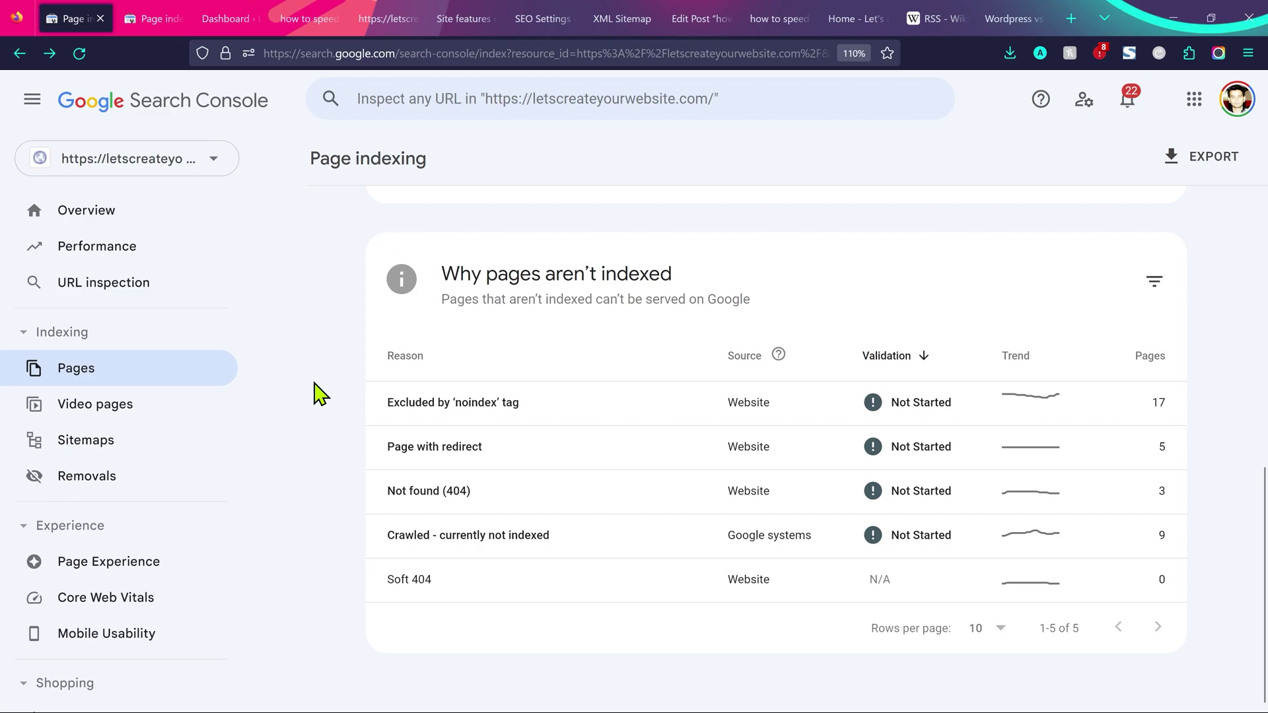
pyautogui.scroll(8, 321, 394)
pyautogui.click(409, 216)
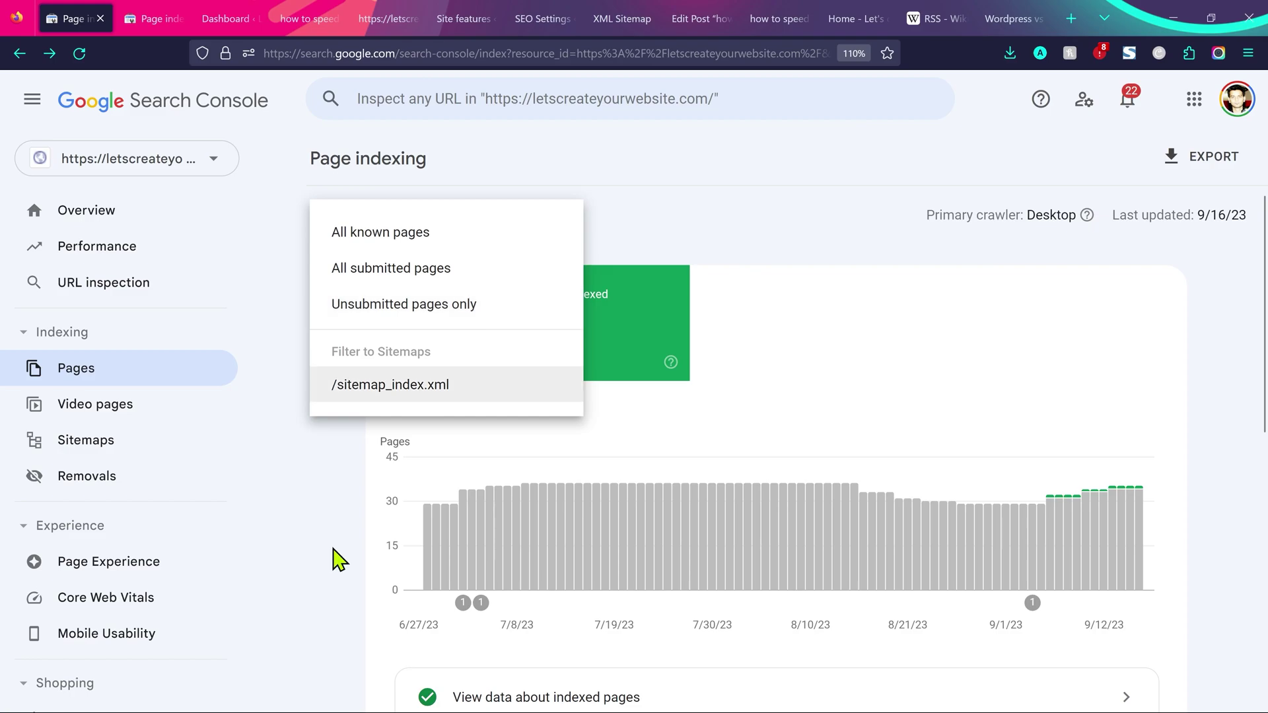
pyautogui.scroll(-3, 333, 560)
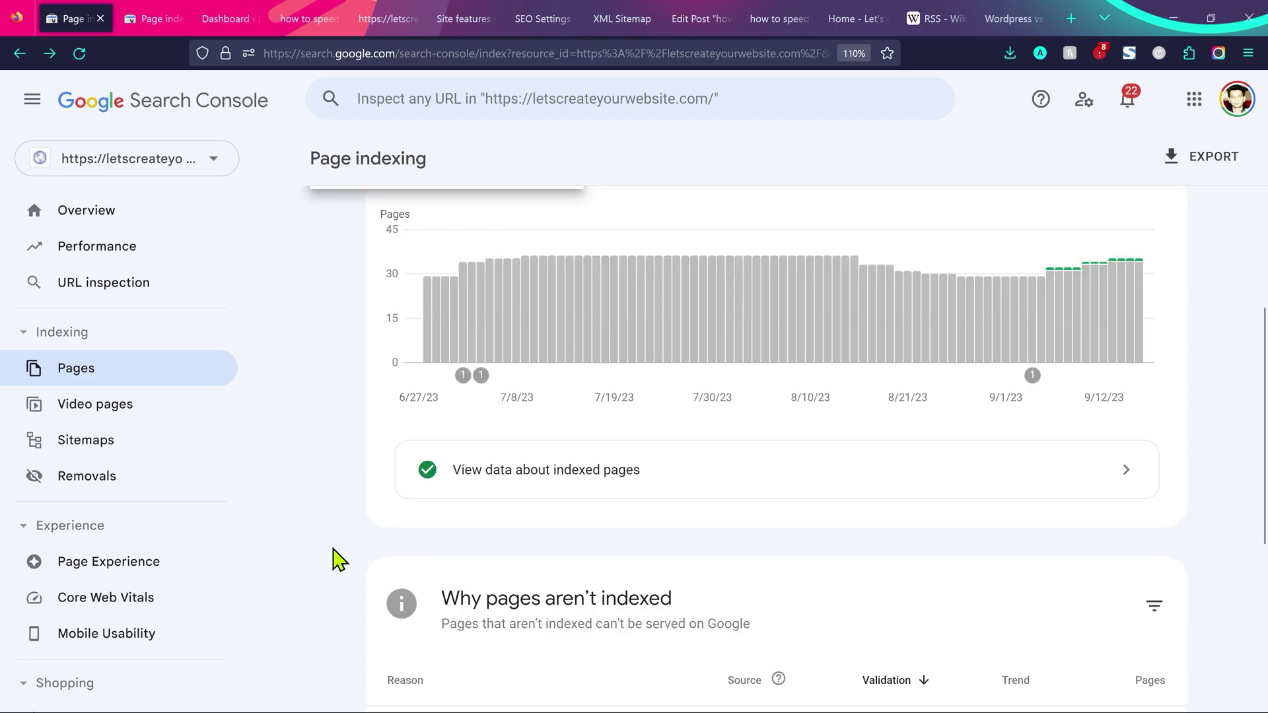
pyautogui.scroll(-4, 333, 560)
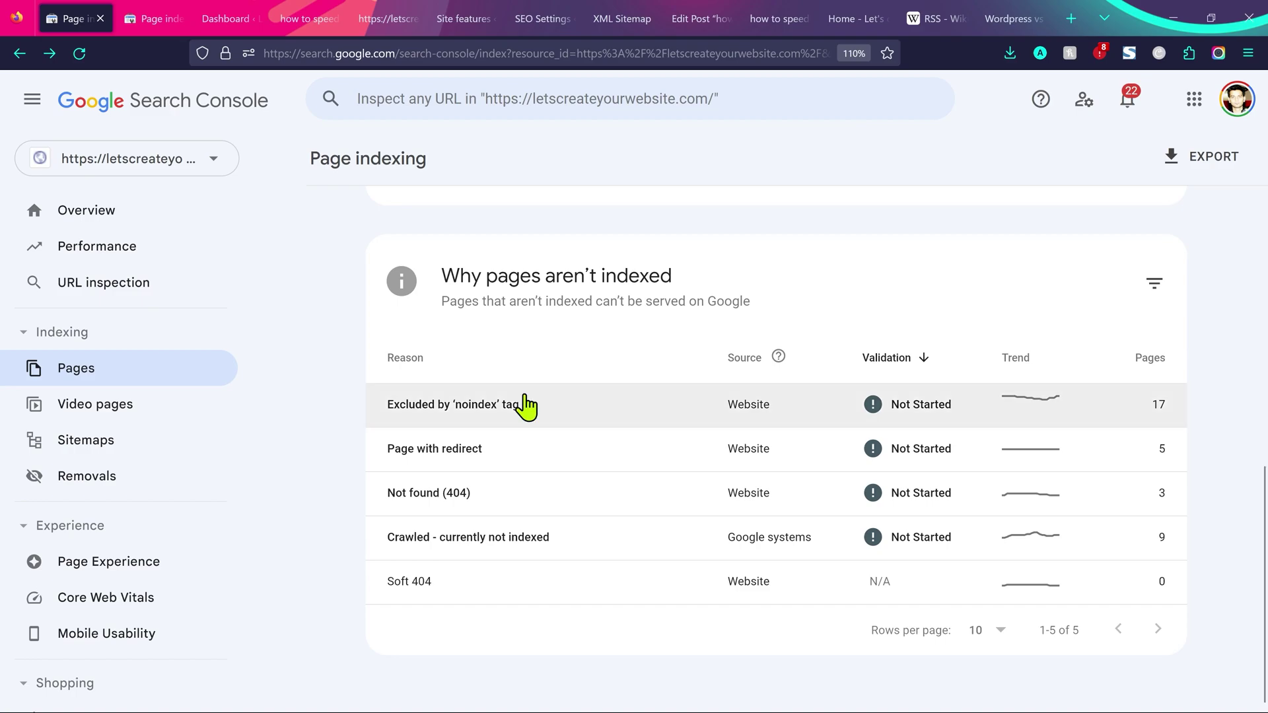
# Switch to the "Excluded by 'noindex' tag" details and review the affected pages and example URLs.
pyautogui.hotkey('ctrl', 'Tab')
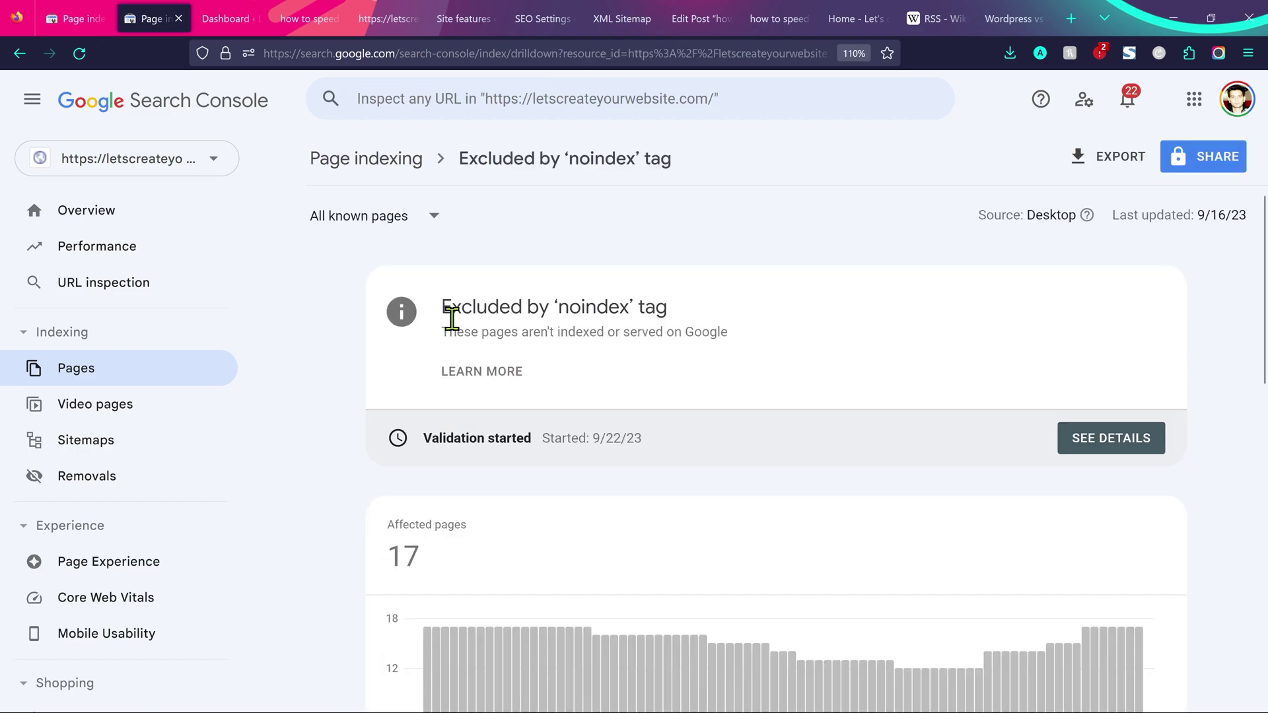
pyautogui.doubleClick(404, 556)
pyautogui.scroll(-5, 456, 568)
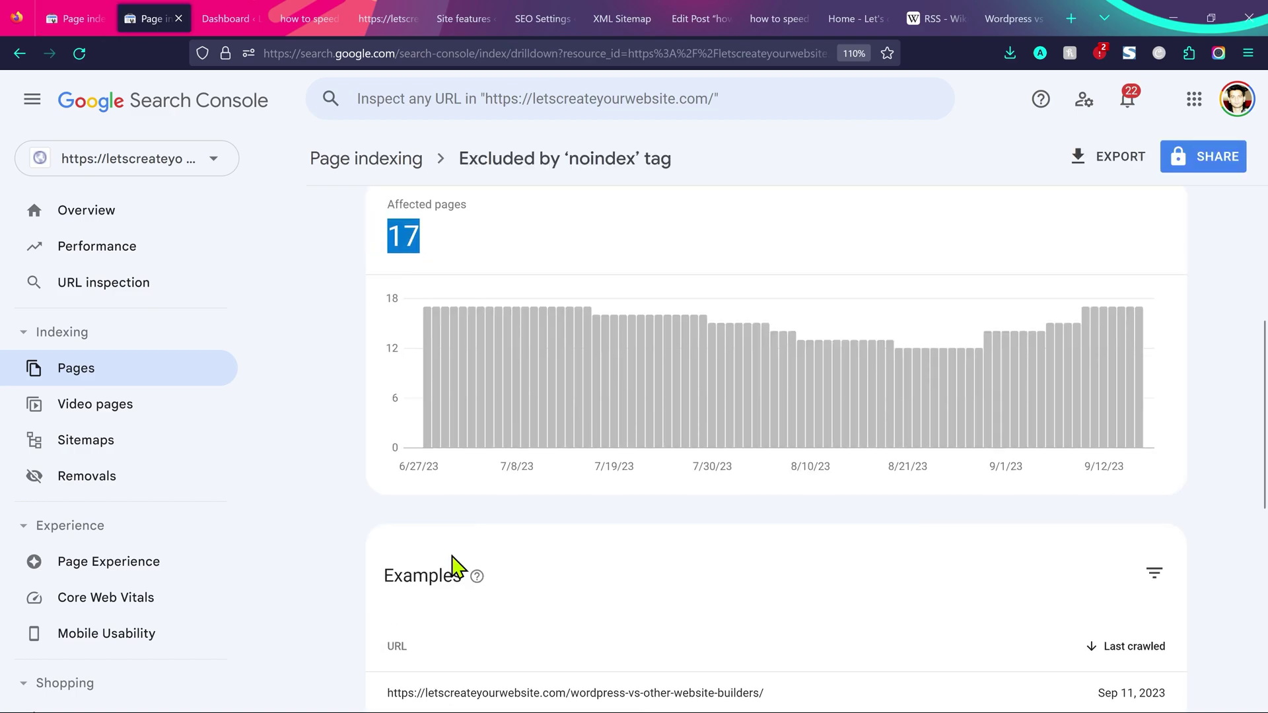
pyautogui.scroll(-6, 456, 568)
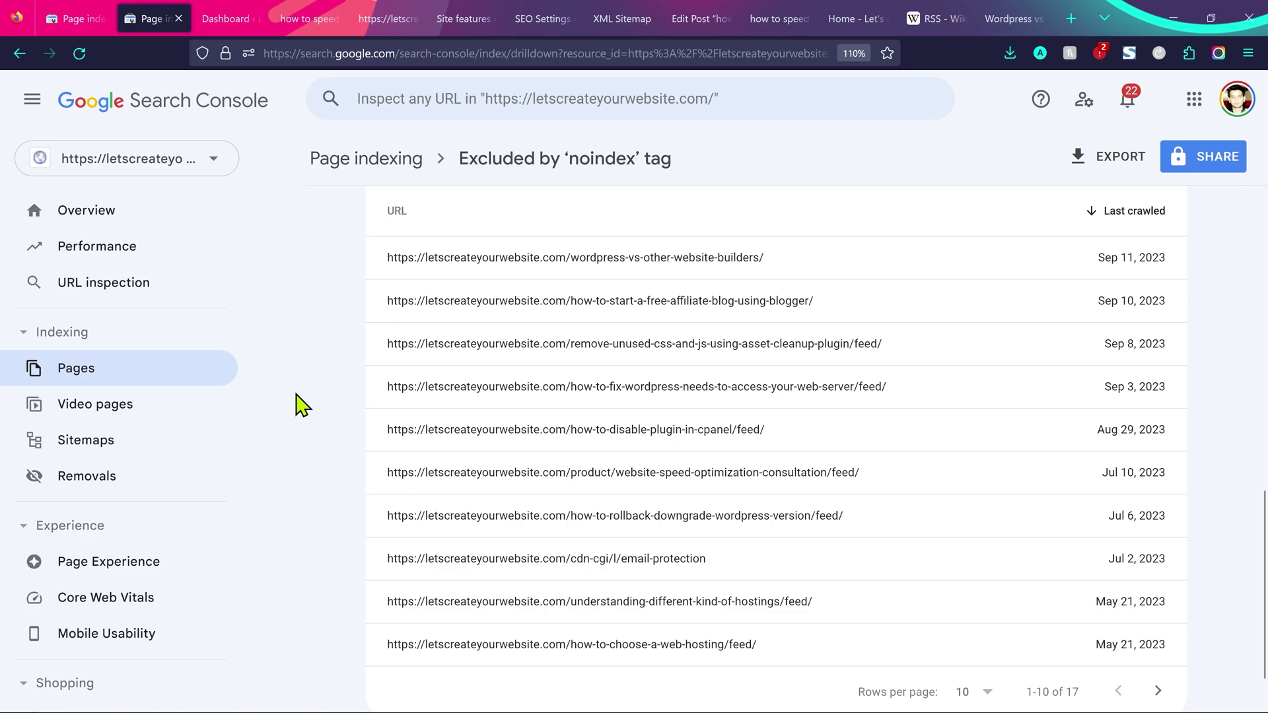
pyautogui.moveTo(672, 160); pyautogui.dragTo(459, 160)
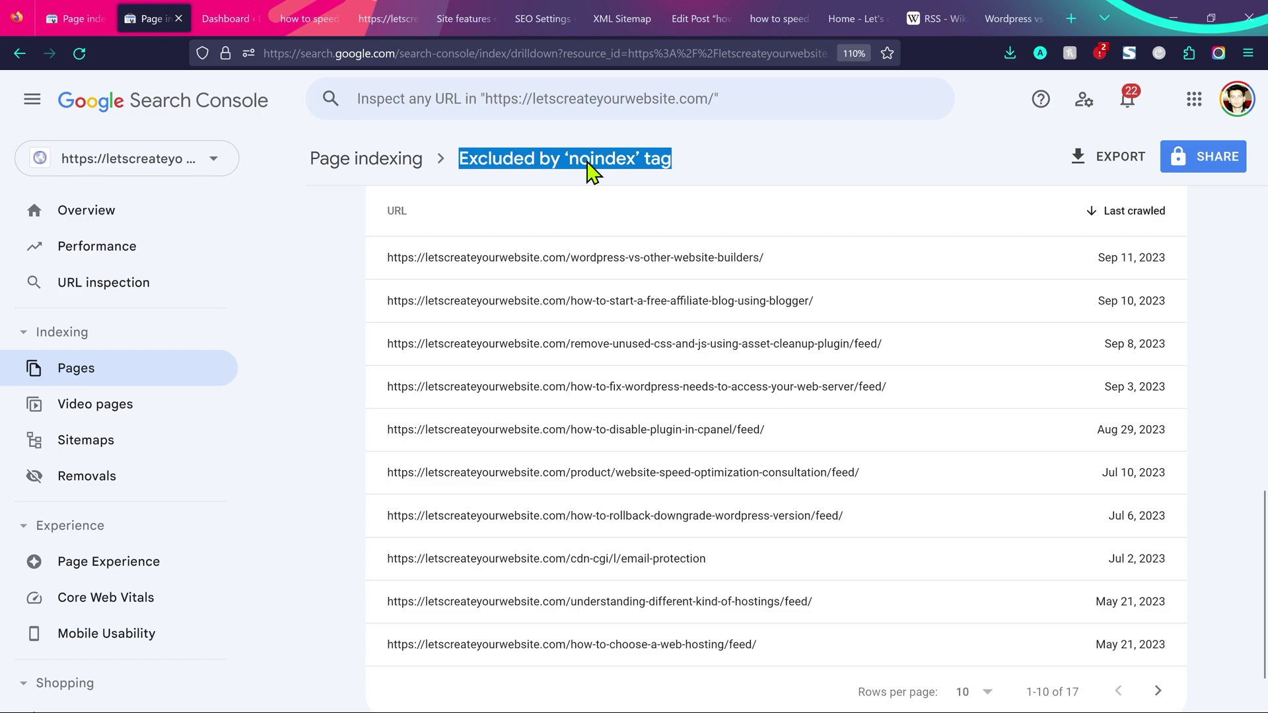
pyautogui.click(639, 160)
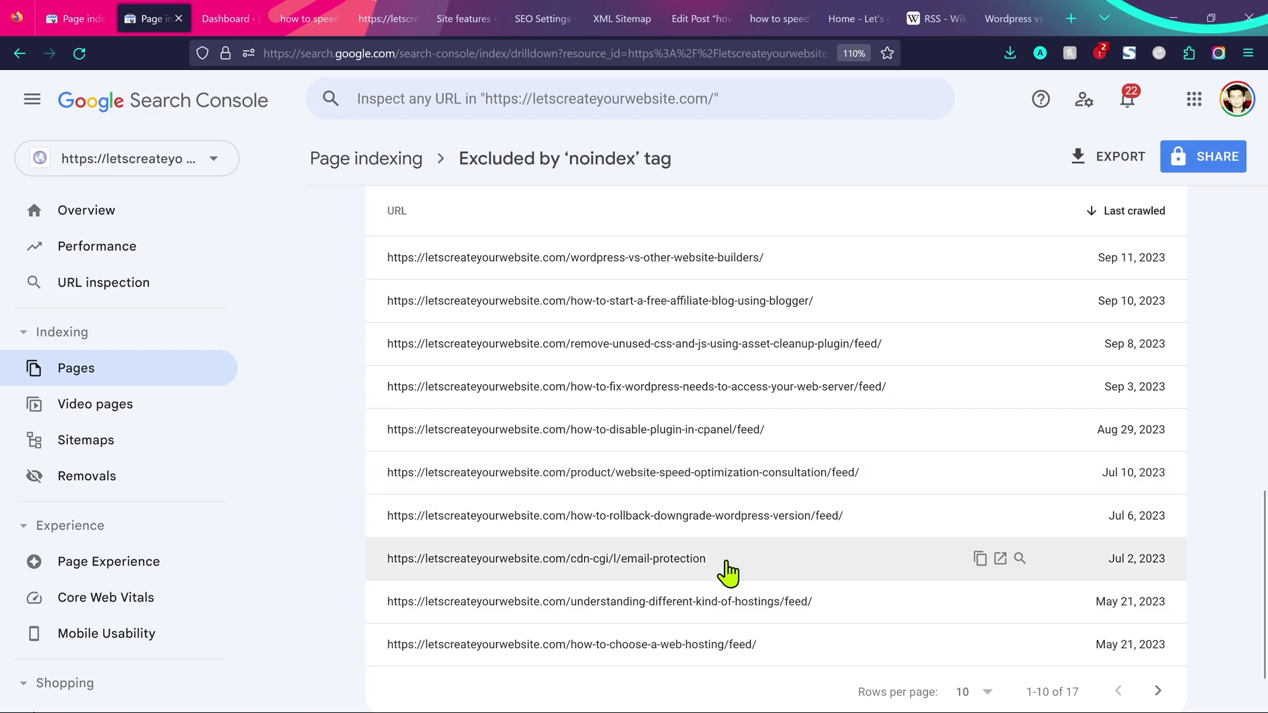
# Show the remaining noindex example URLs and check the wp-login.php and lost-password entries.
pyautogui.click(1158, 690)
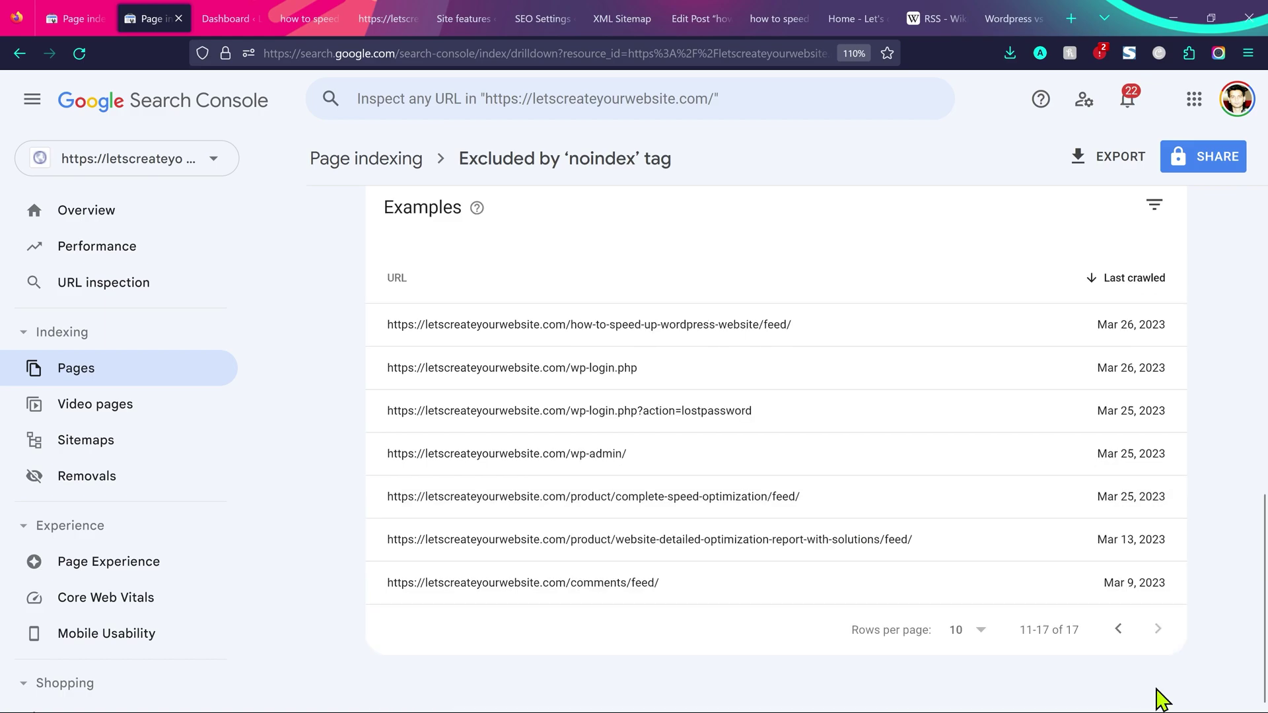
pyautogui.doubleClick(569, 416)
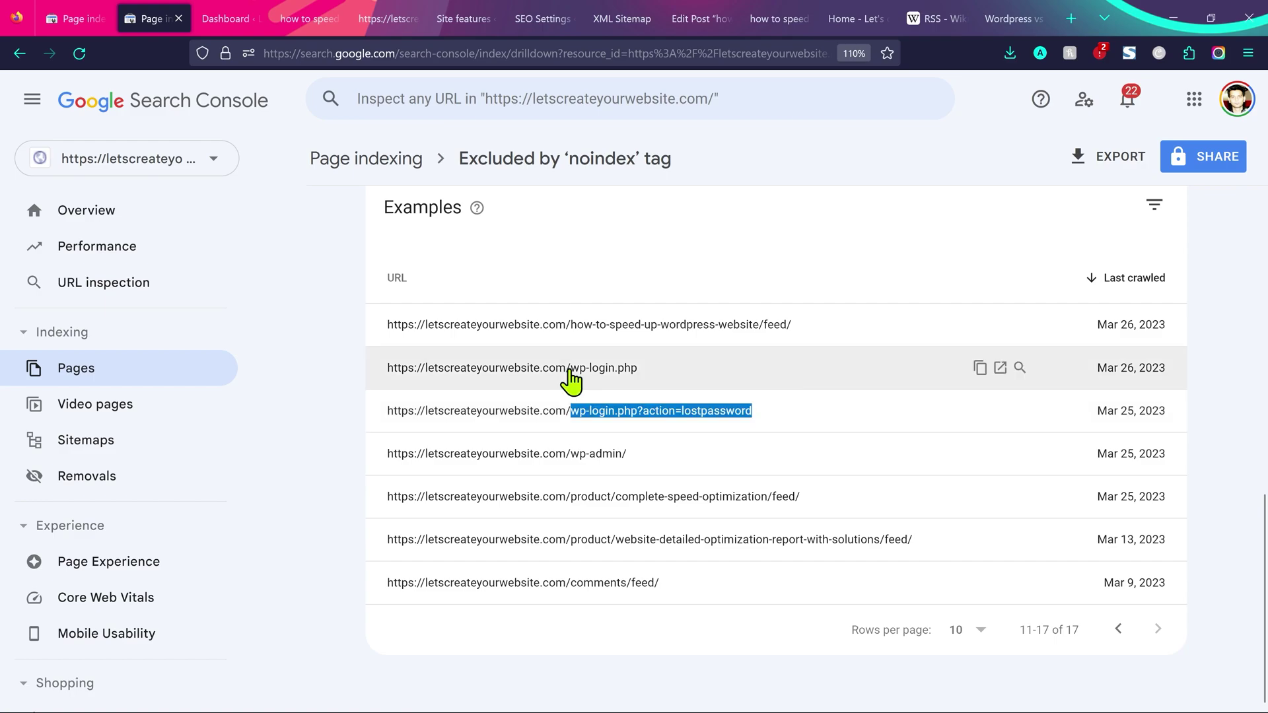
pyautogui.moveTo(571, 369); pyautogui.dragTo(646, 370)
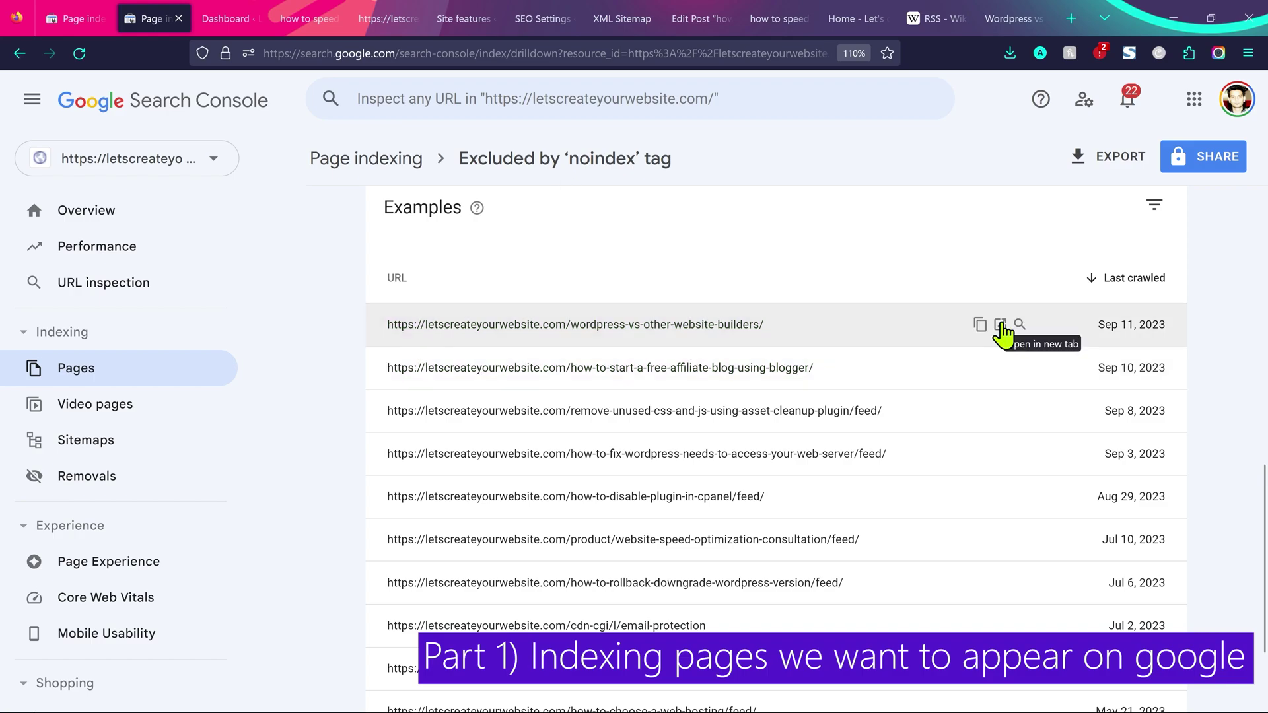
# Open the wordpress-vs-other-website-builders page from the examples and check the robots meta tag in its page source for noindex.
pyautogui.click(1000, 325)
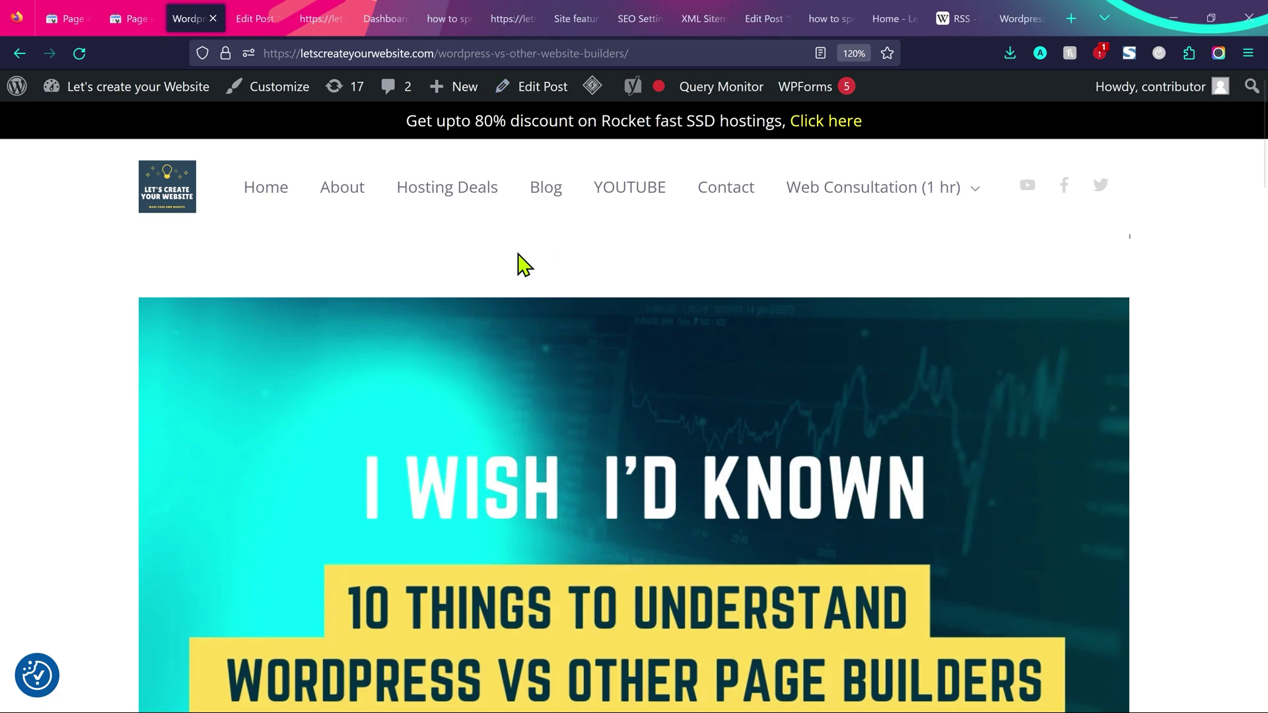
pyautogui.rightClick(518, 255)
pyautogui.click(603, 443)
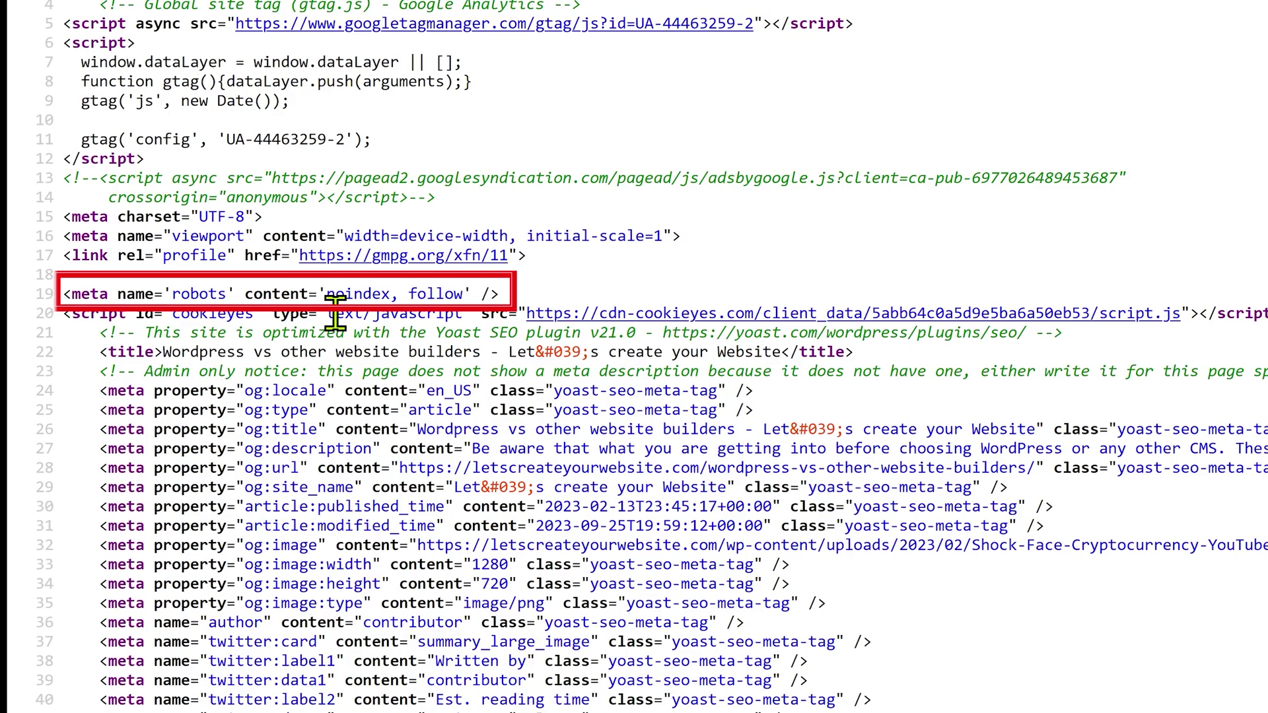
pyautogui.doubleClick(338, 295)
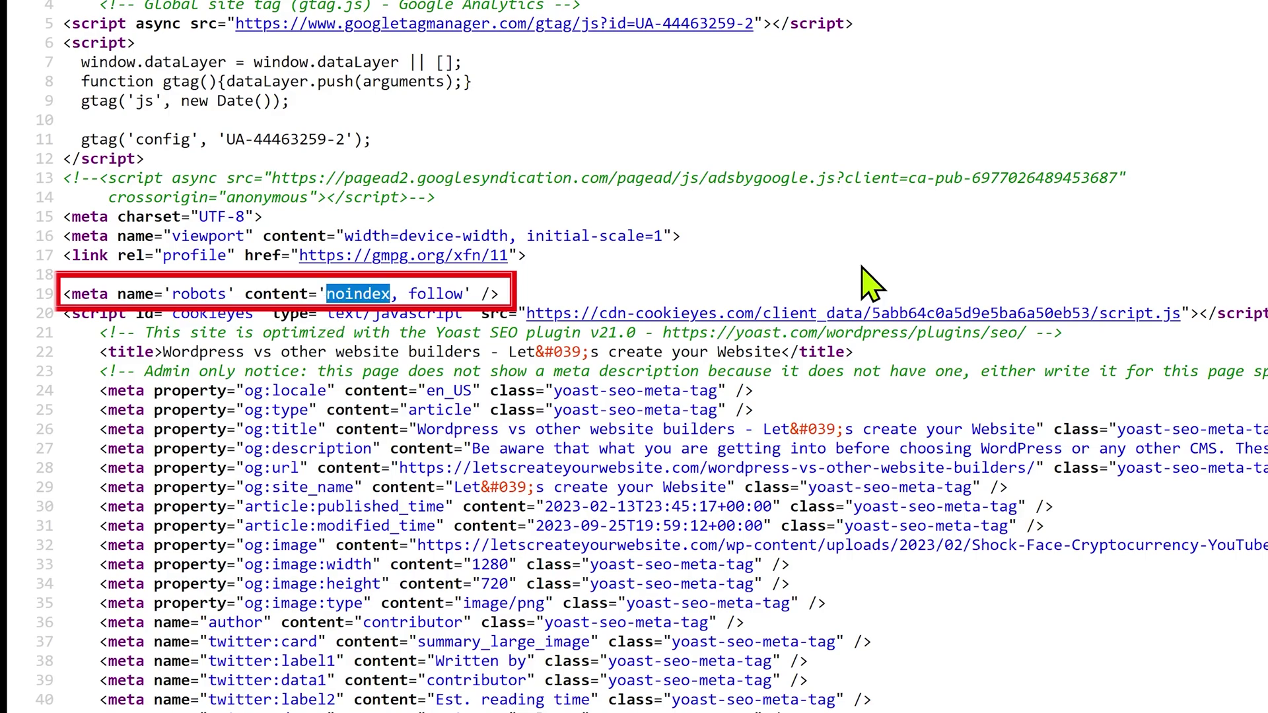
pyautogui.click(353, 294)
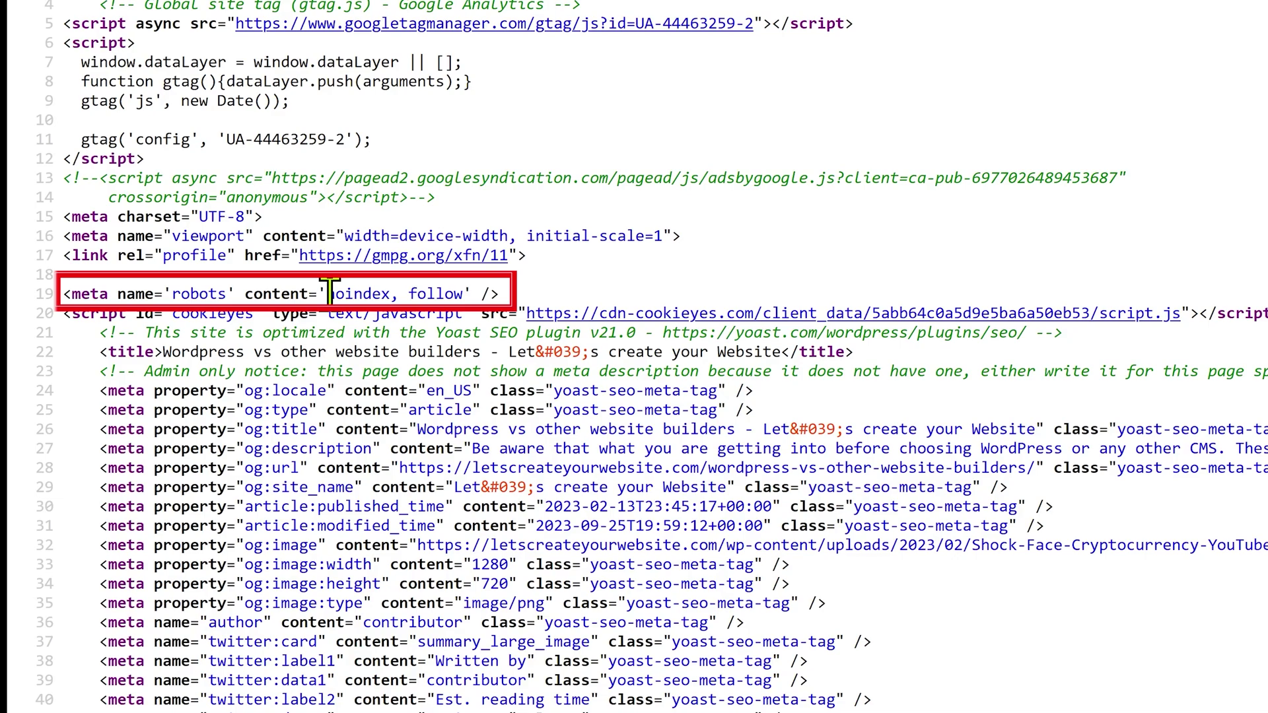
pyautogui.doubleClick(331, 291)
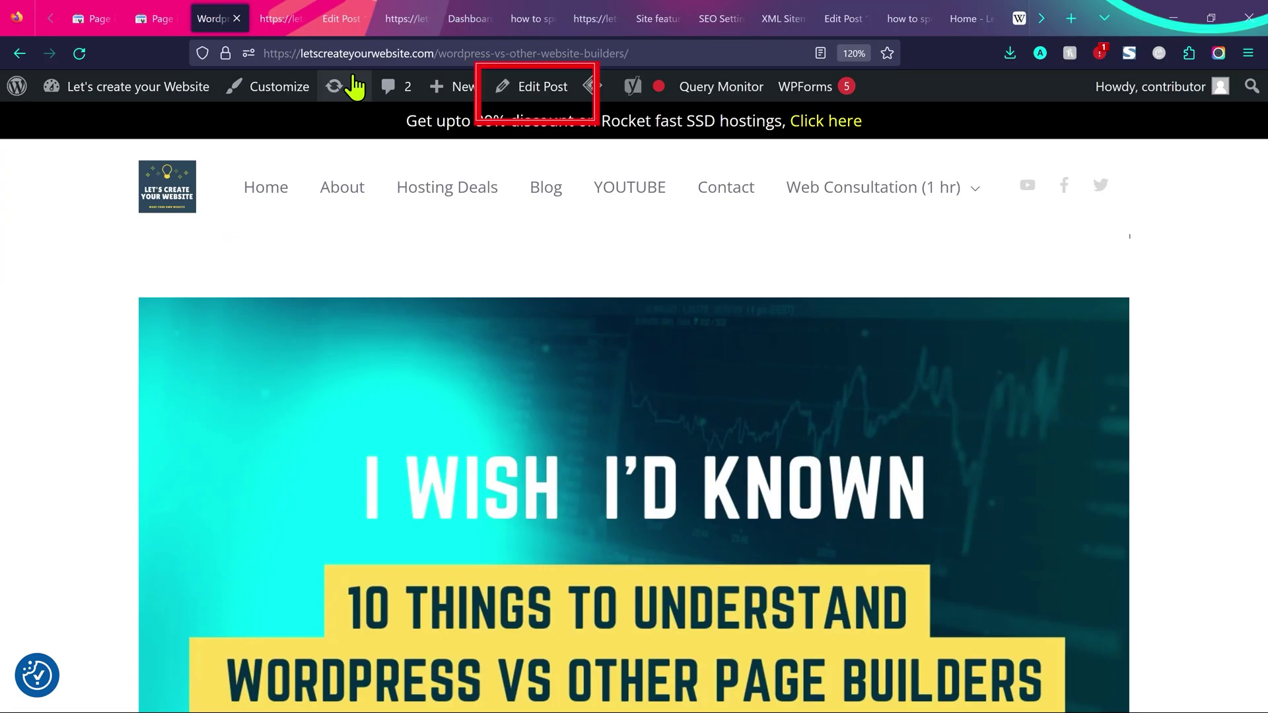
# Open the "Wordpress vs other website builders" post in the WordPress editor and go to its Yoast SEO section.
pyautogui.middleClick(548, 89)
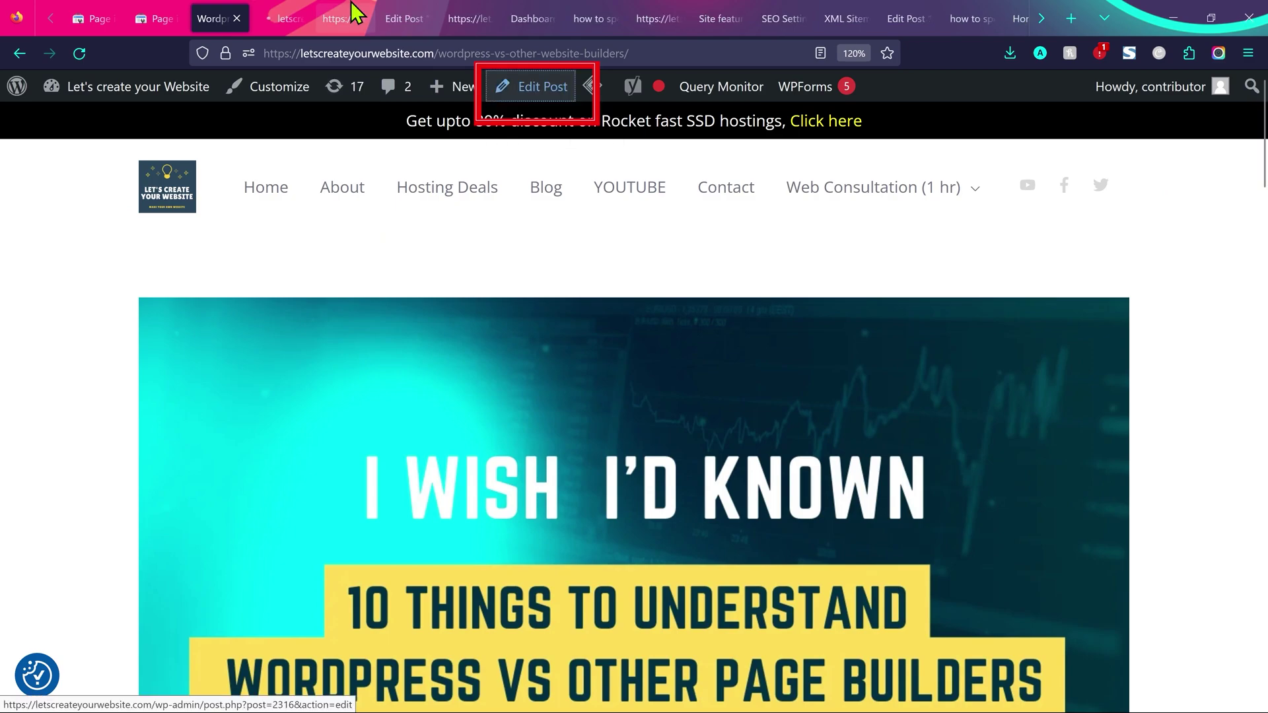
pyautogui.click(297, 14)
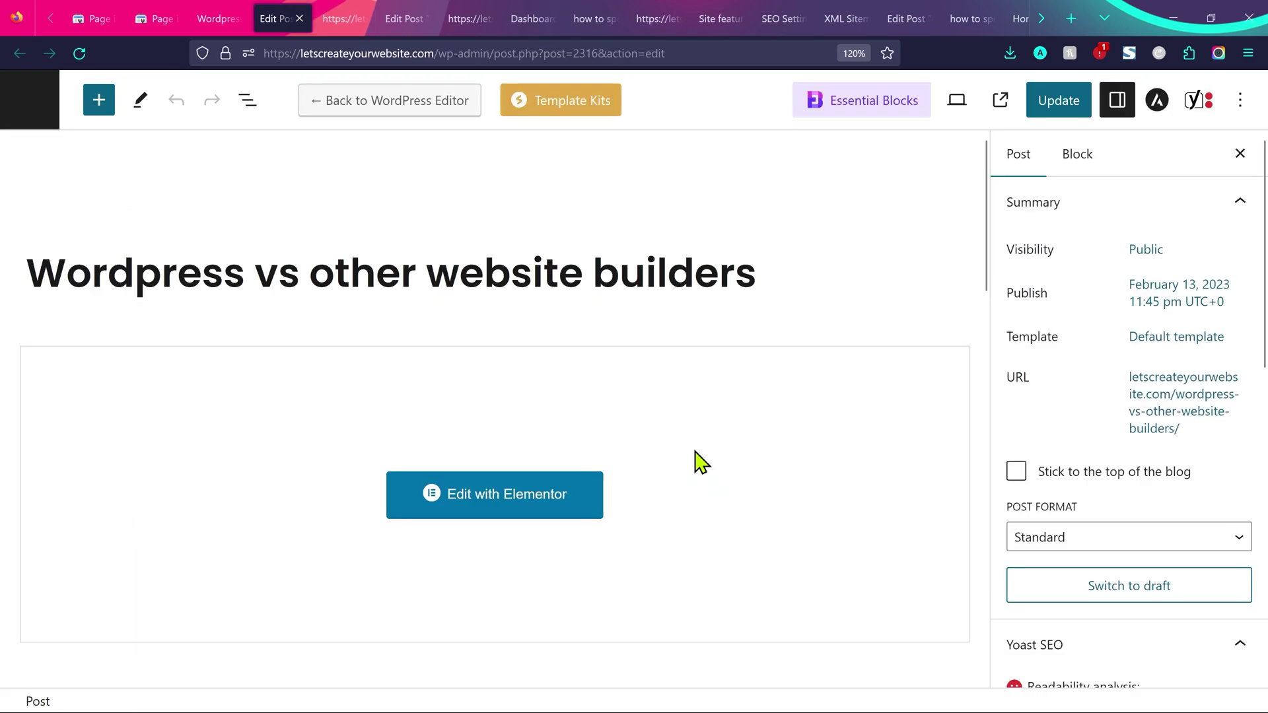
pyautogui.scroll(-2, 700, 463)
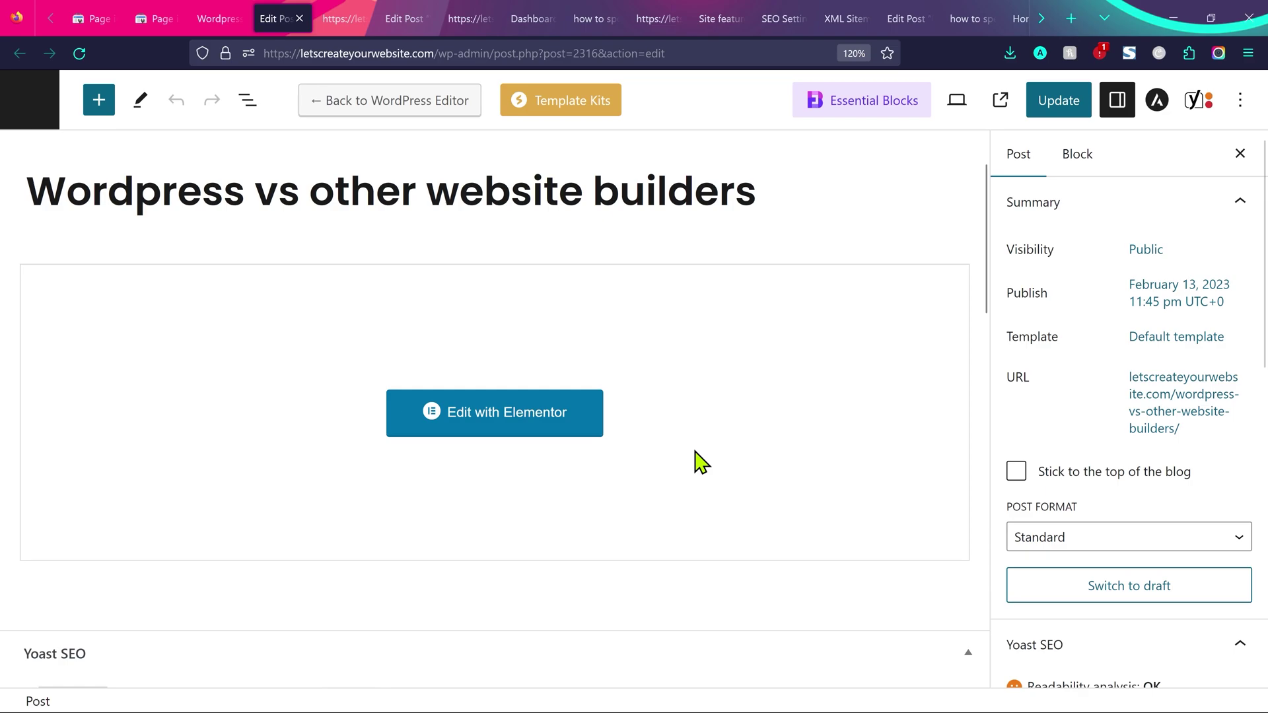
# Allow search engines to show the post in search results by choosing Yes in Yoast SEO's advanced settings, and update the post.
pyautogui.scroll(-8, 700, 462)
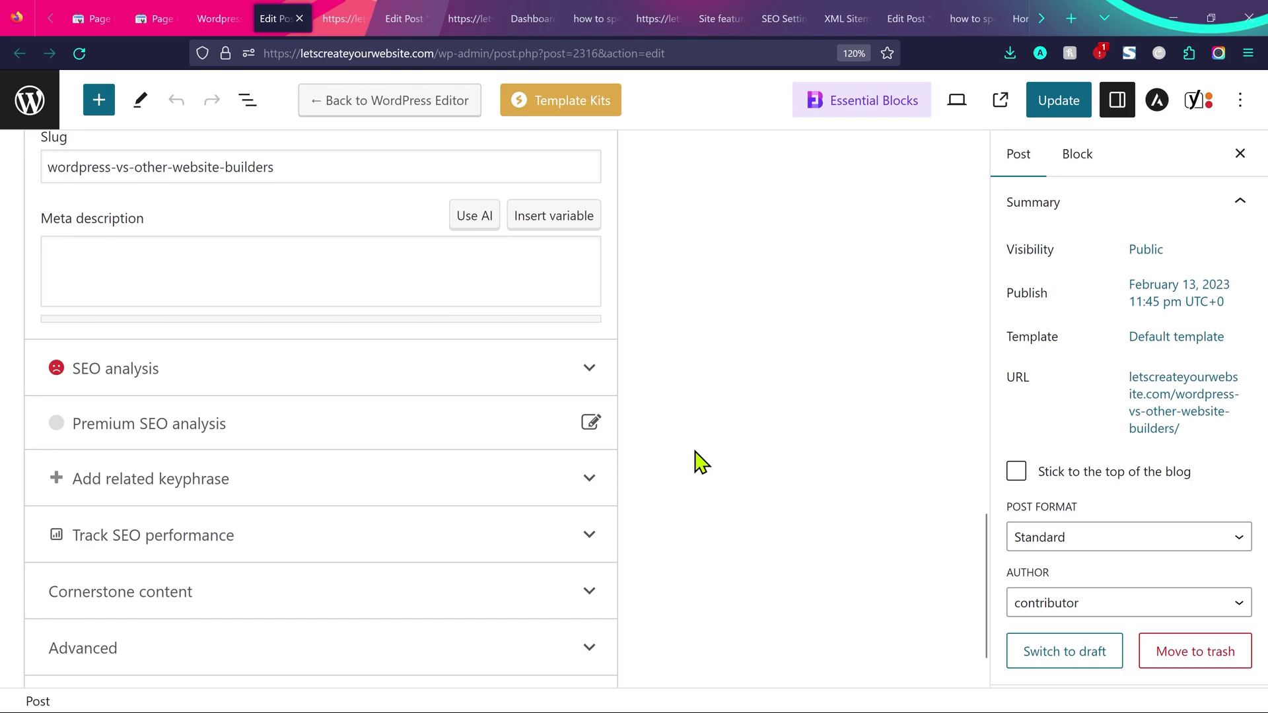
pyautogui.click(390, 649)
pyautogui.scroll(-5, 390, 526)
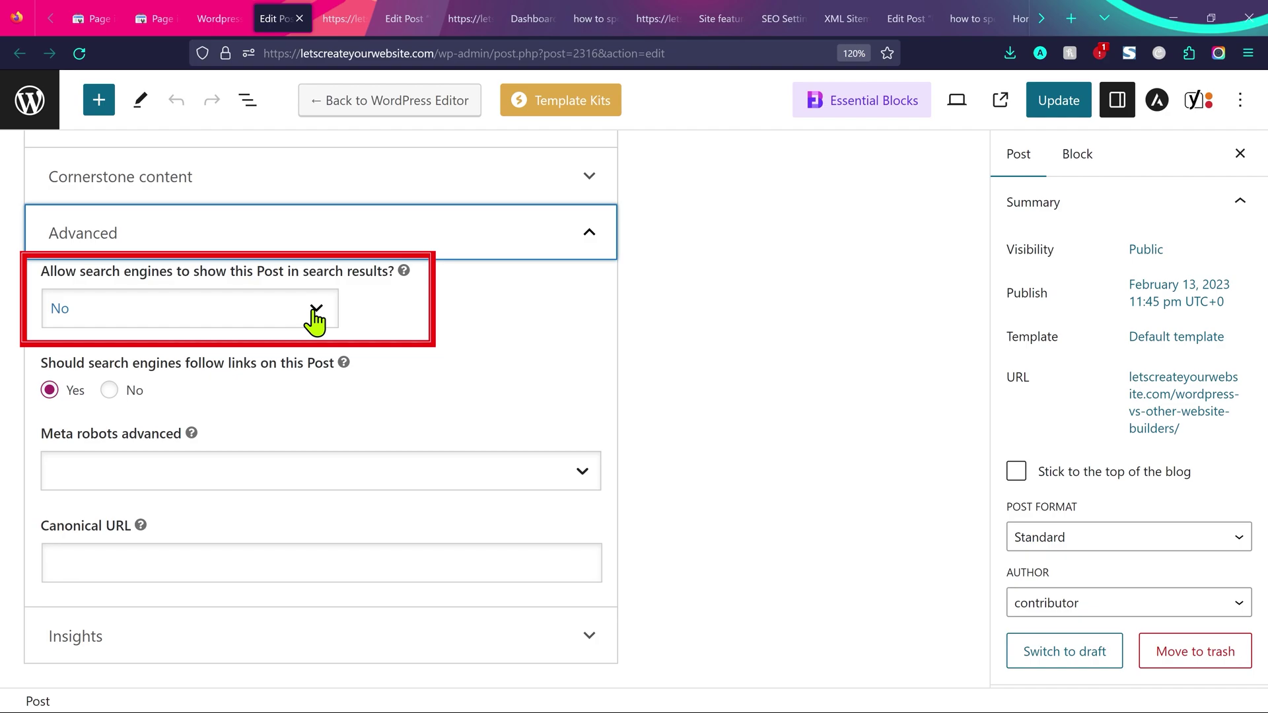
pyautogui.click(315, 321)
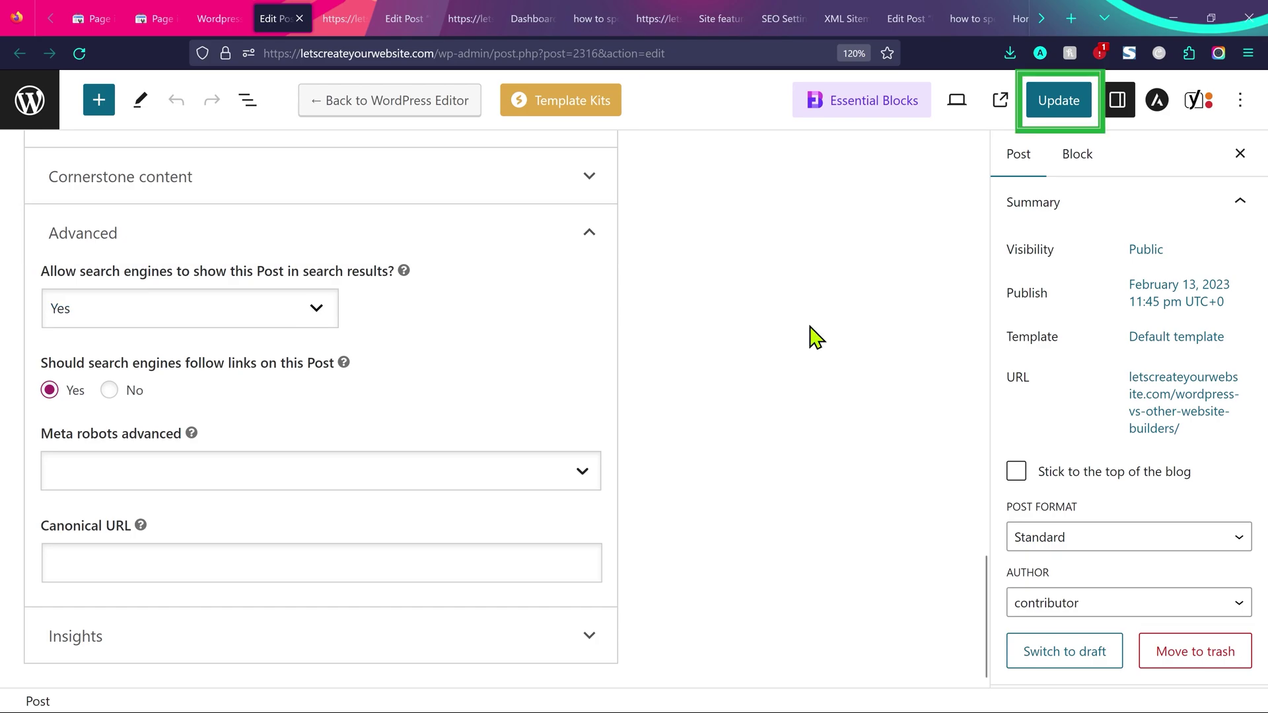
pyautogui.hotkey('ctrl', 's')
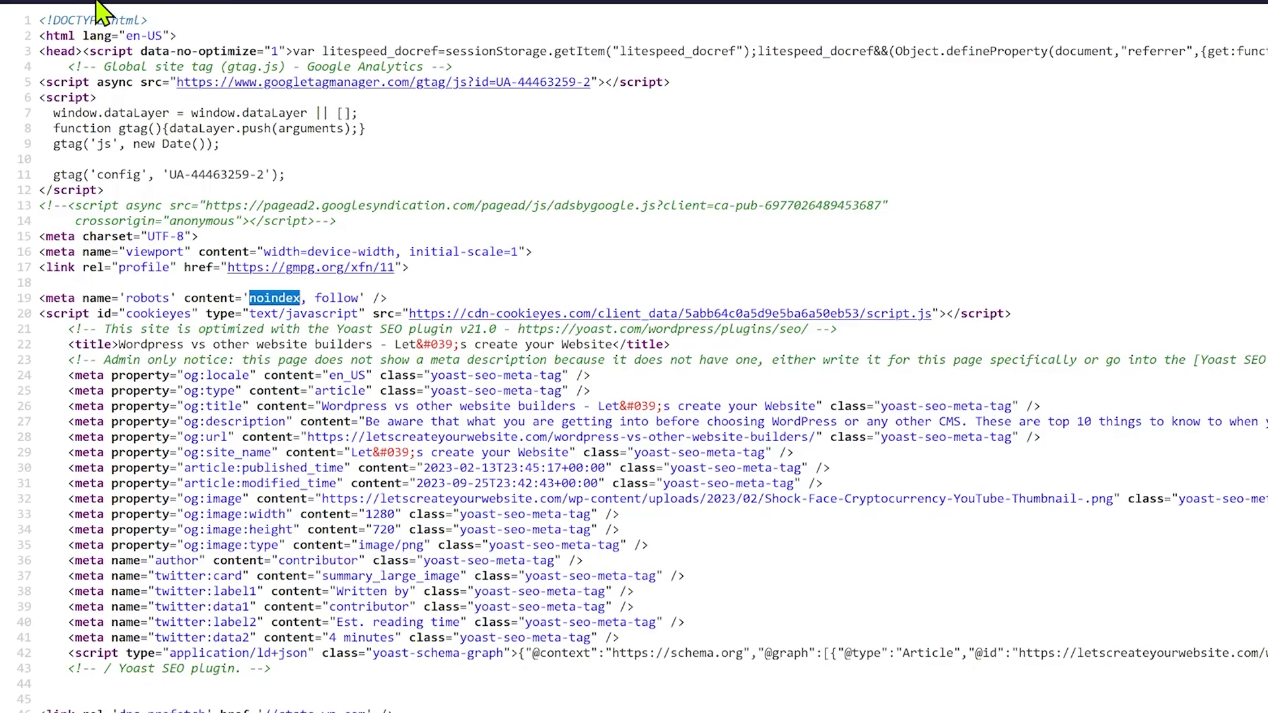
# Reload the post's page source and check the index value in its robots meta tag.
pyautogui.press('F5')
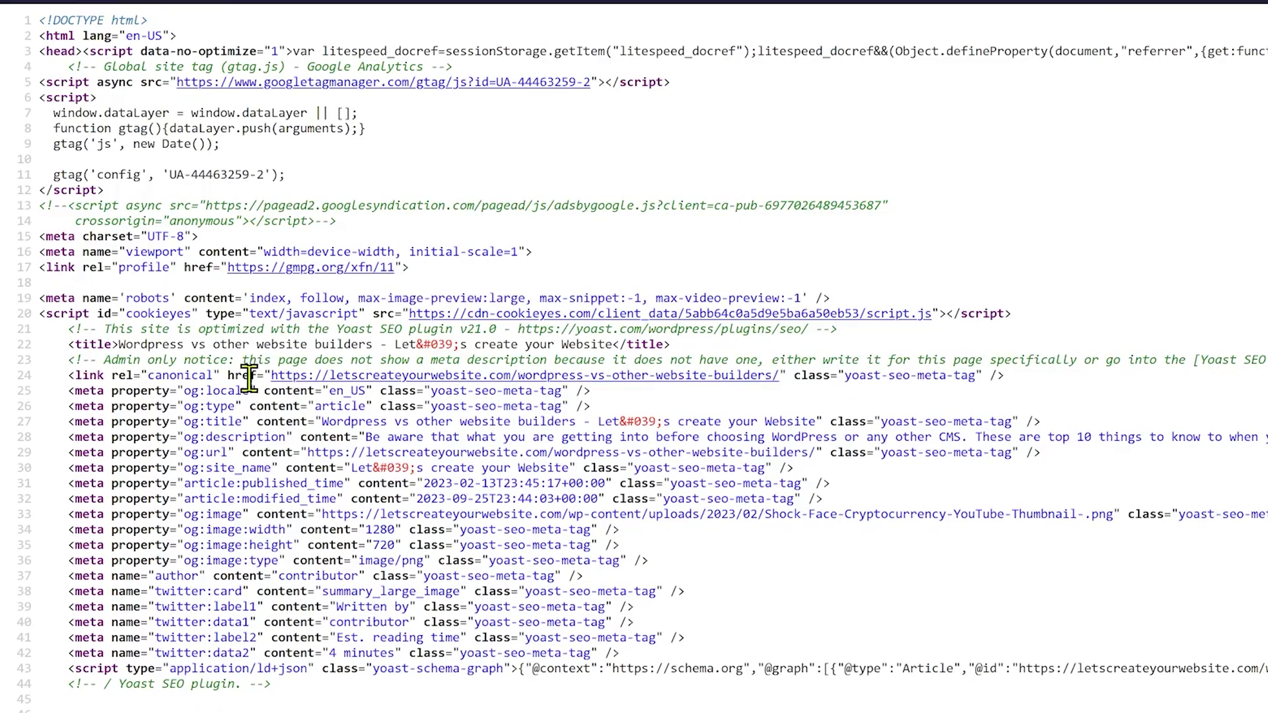
pyautogui.doubleClick(285, 300)
pyautogui.keyDown('shift'); pyautogui.click(301, 299); pyautogui.keyUp('shift')
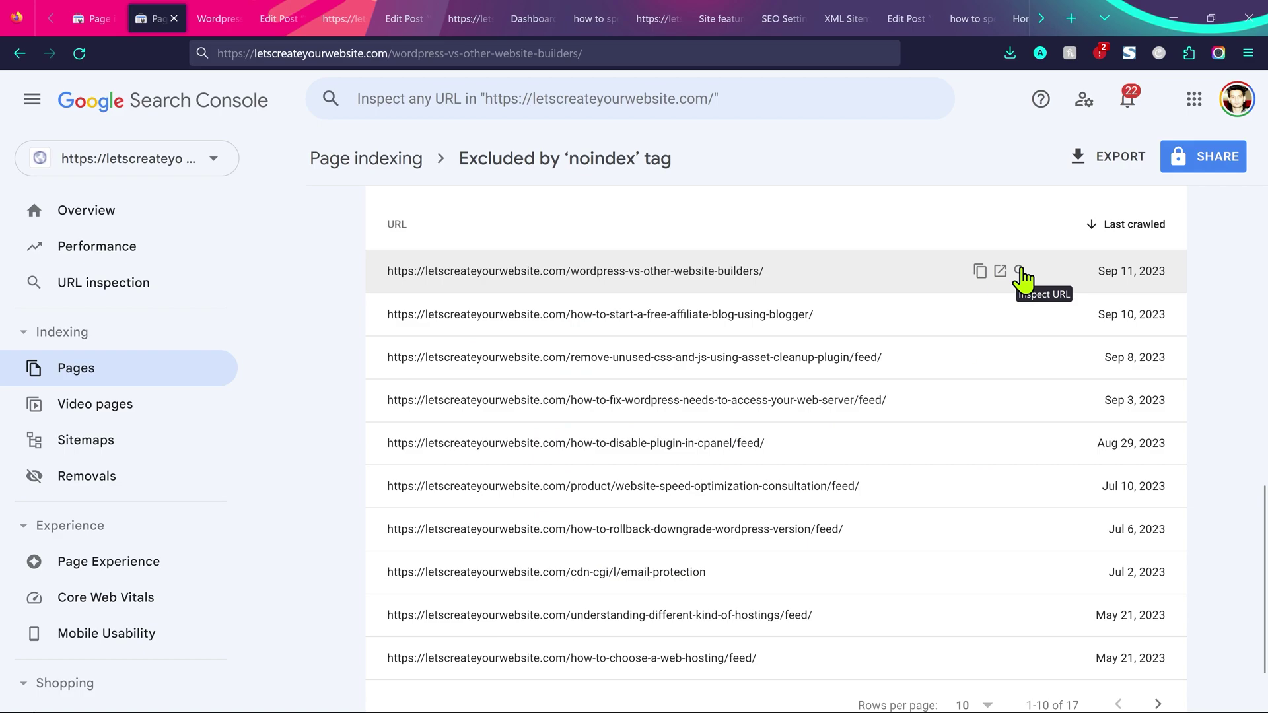
# Inspect the wordpress-vs-other-website-builders URL in Google Search Console and check its indexing status.
pyautogui.click(1019, 271)
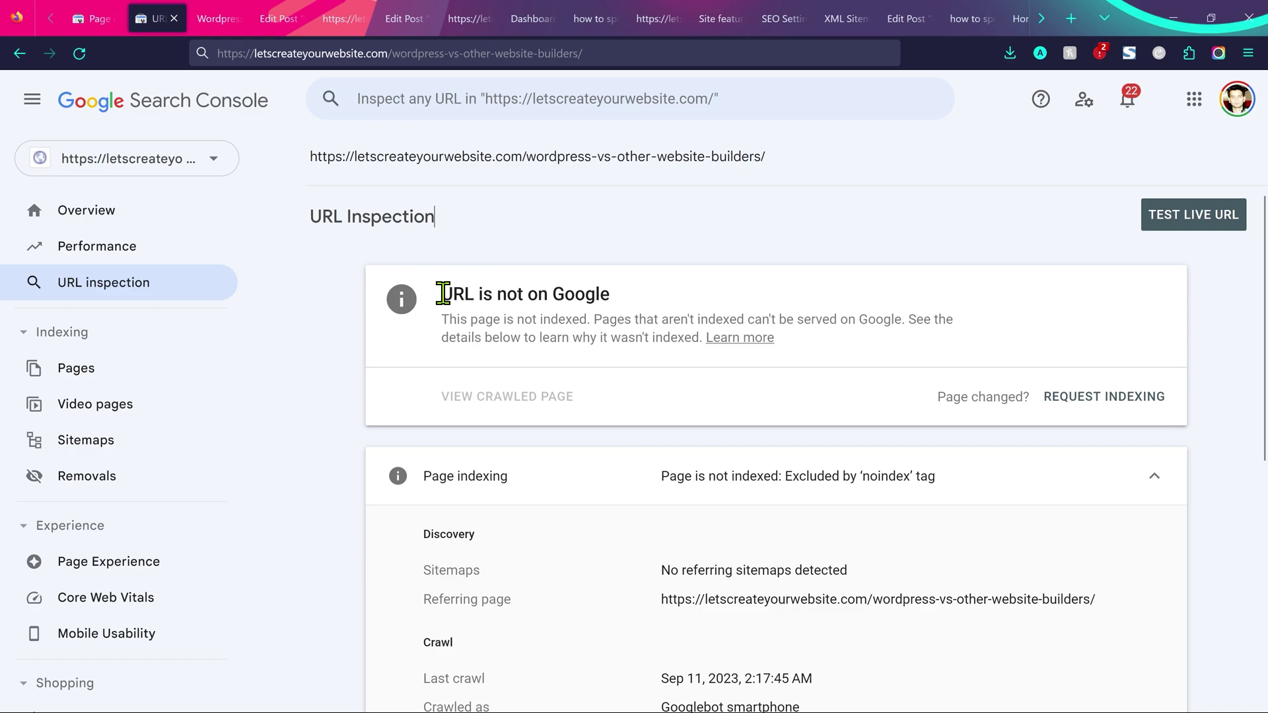
pyautogui.moveTo(439, 293); pyautogui.dragTo(610, 295)
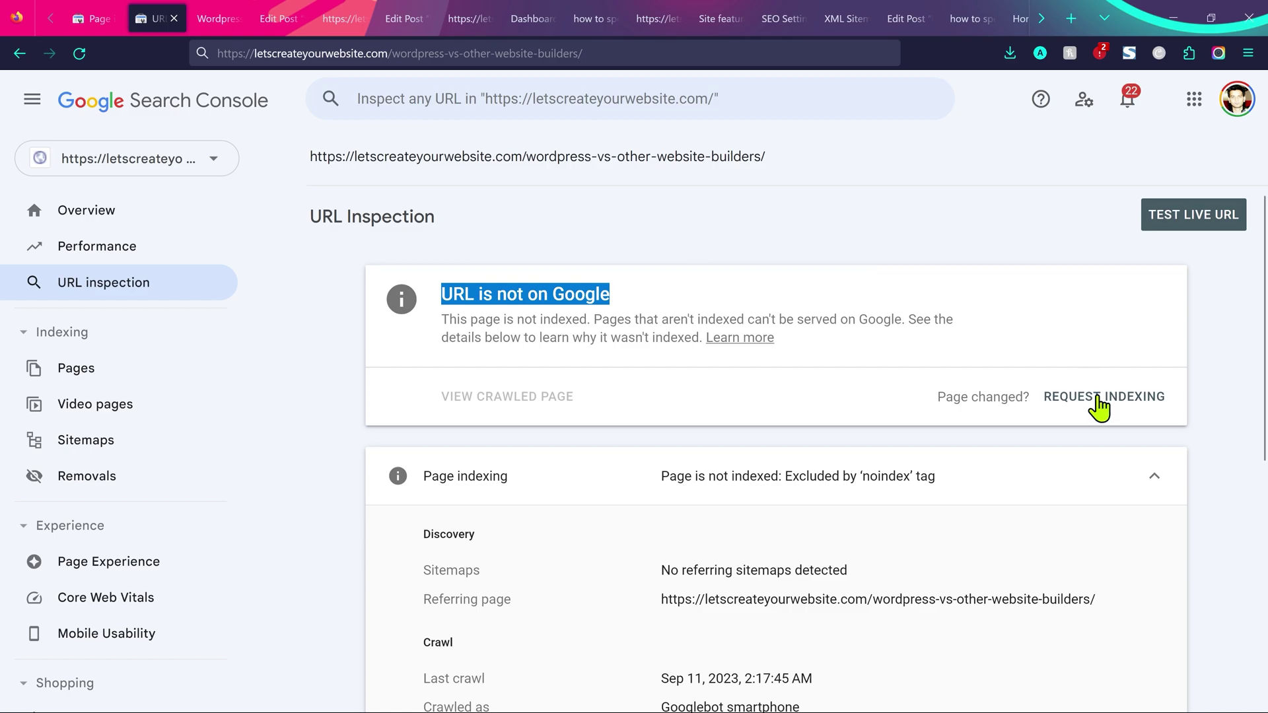
pyautogui.hotkey('ctrl', 'shift', 'Tab')
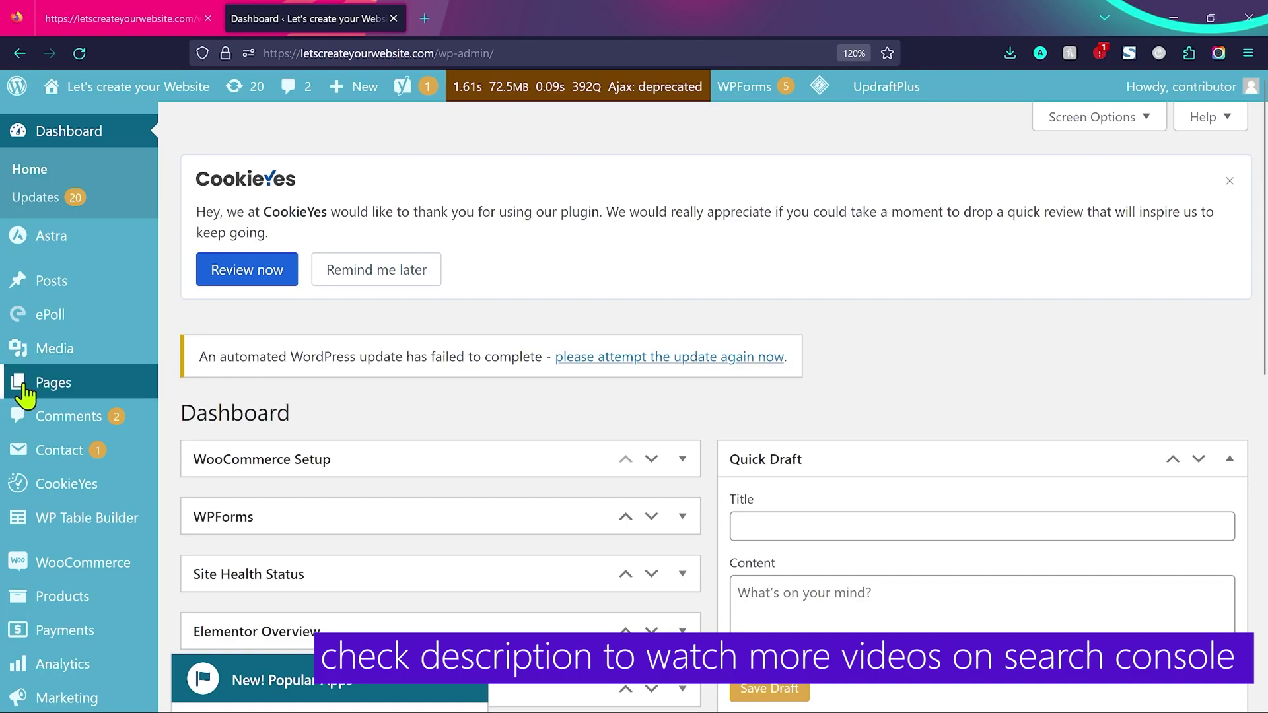
# Open the WordPress Reading Settings and check the "Discourage search engines from indexing this site" option.
pyautogui.moveTo(27, 397)
pyautogui.scroll(-8, 26, 390)
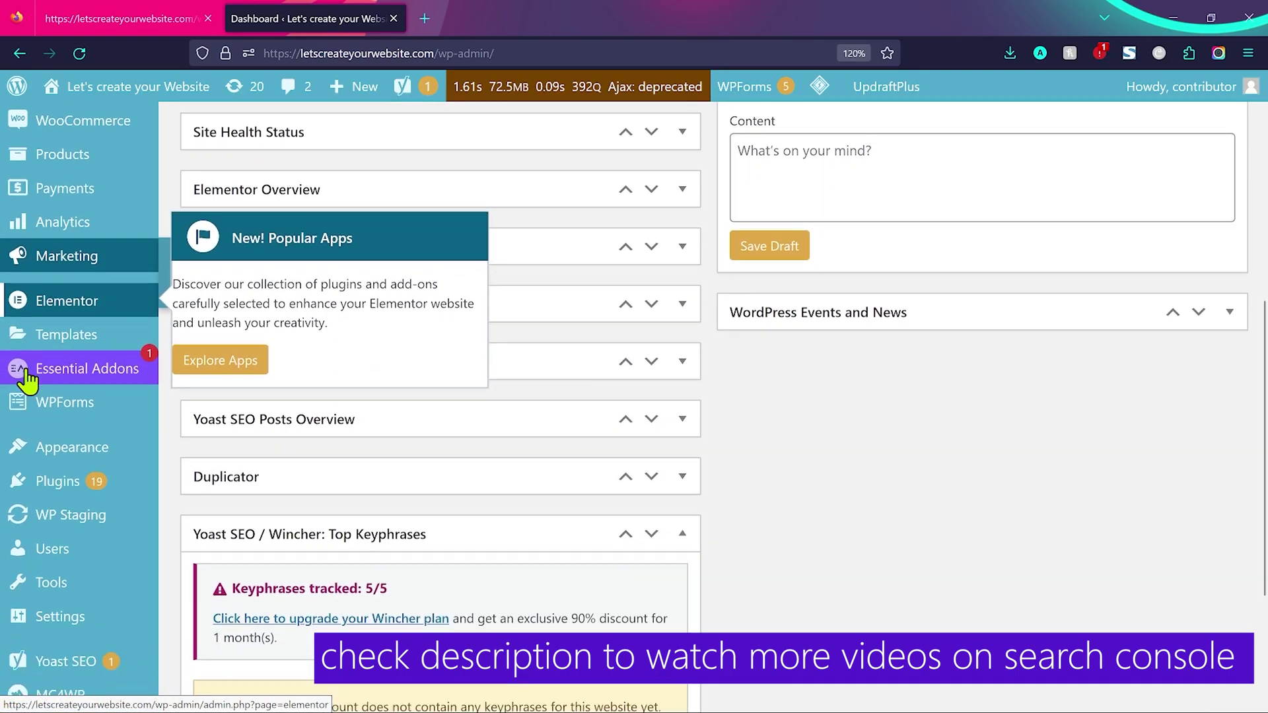
pyautogui.moveTo(88, 483)
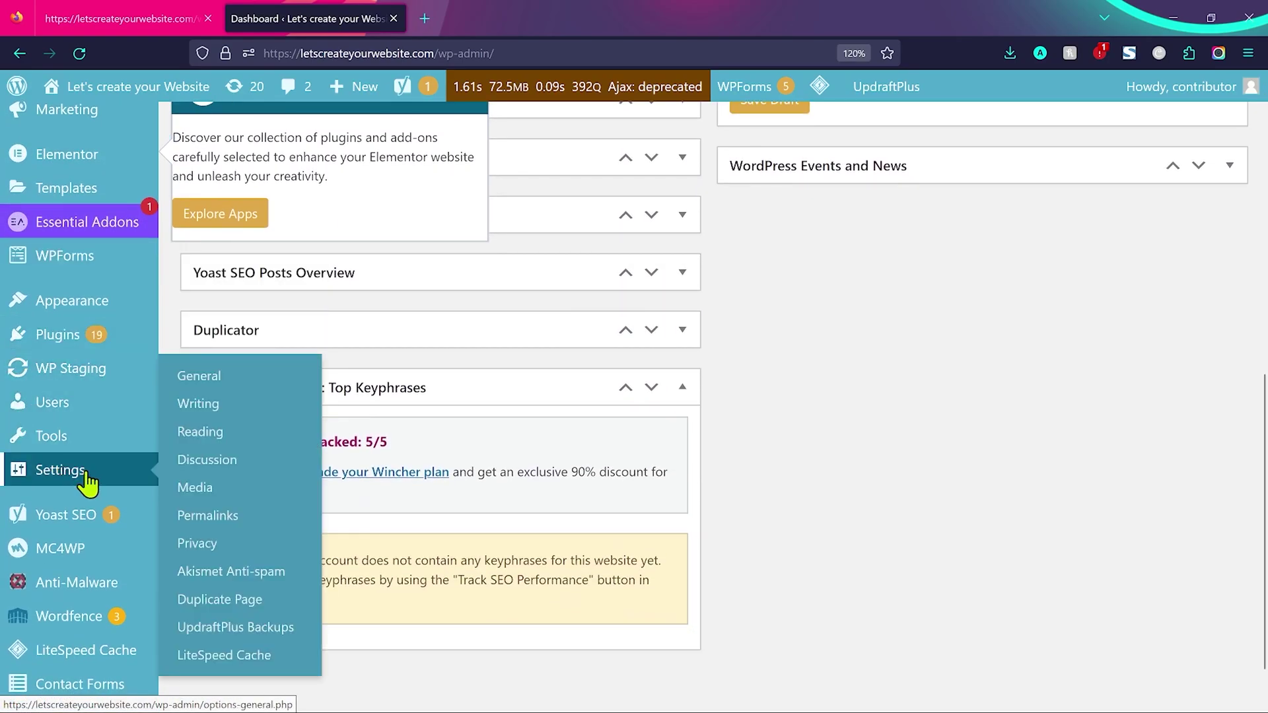
pyautogui.click(215, 436)
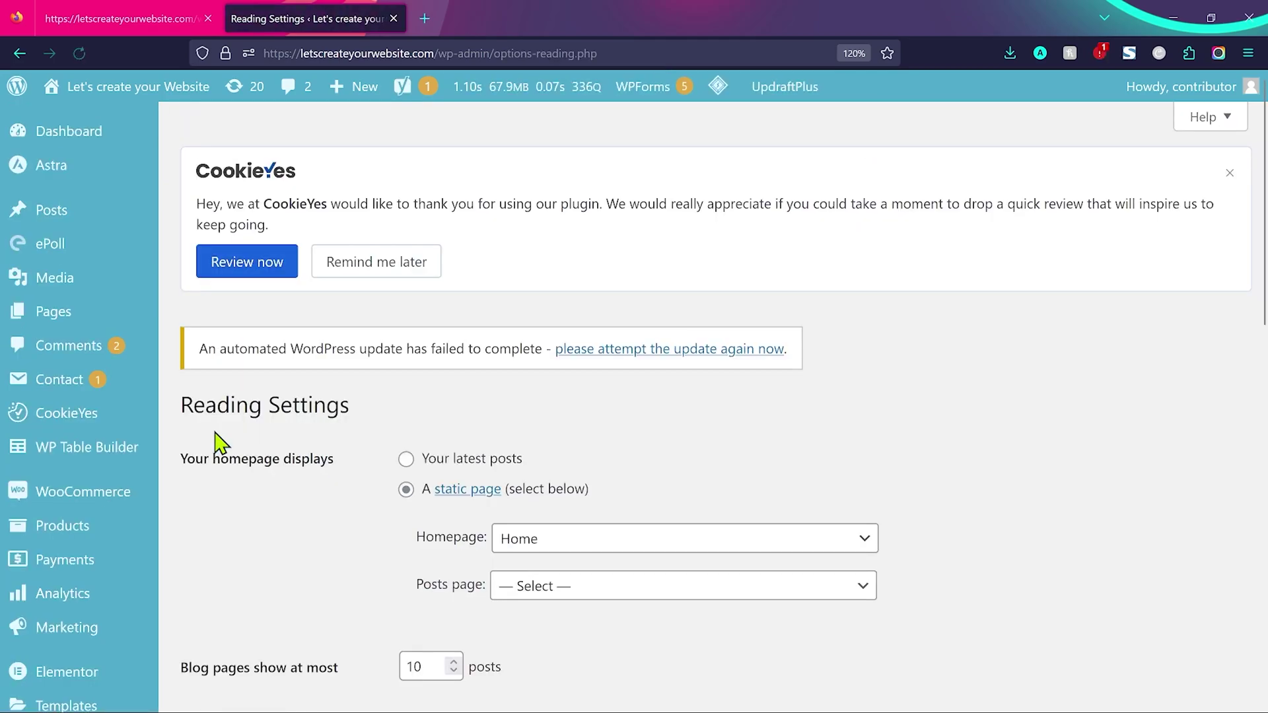
pyautogui.scroll(-4, 687, 474)
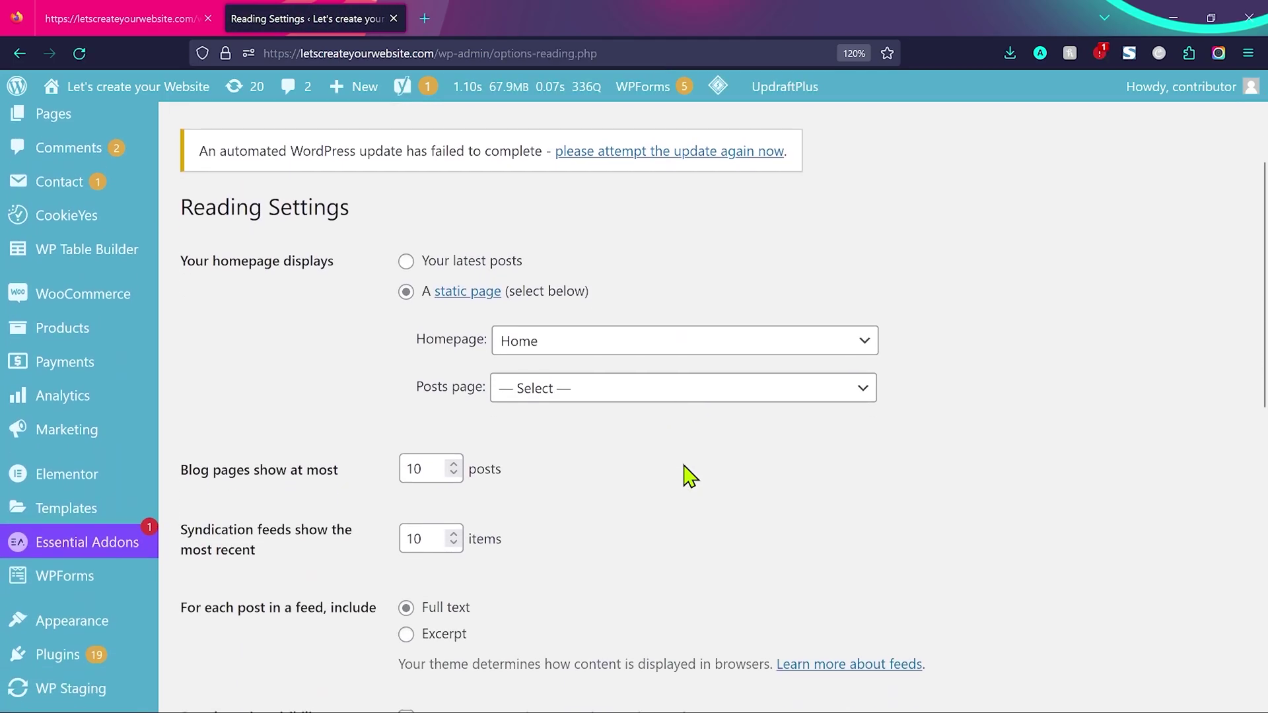
pyautogui.scroll(-3, 689, 476)
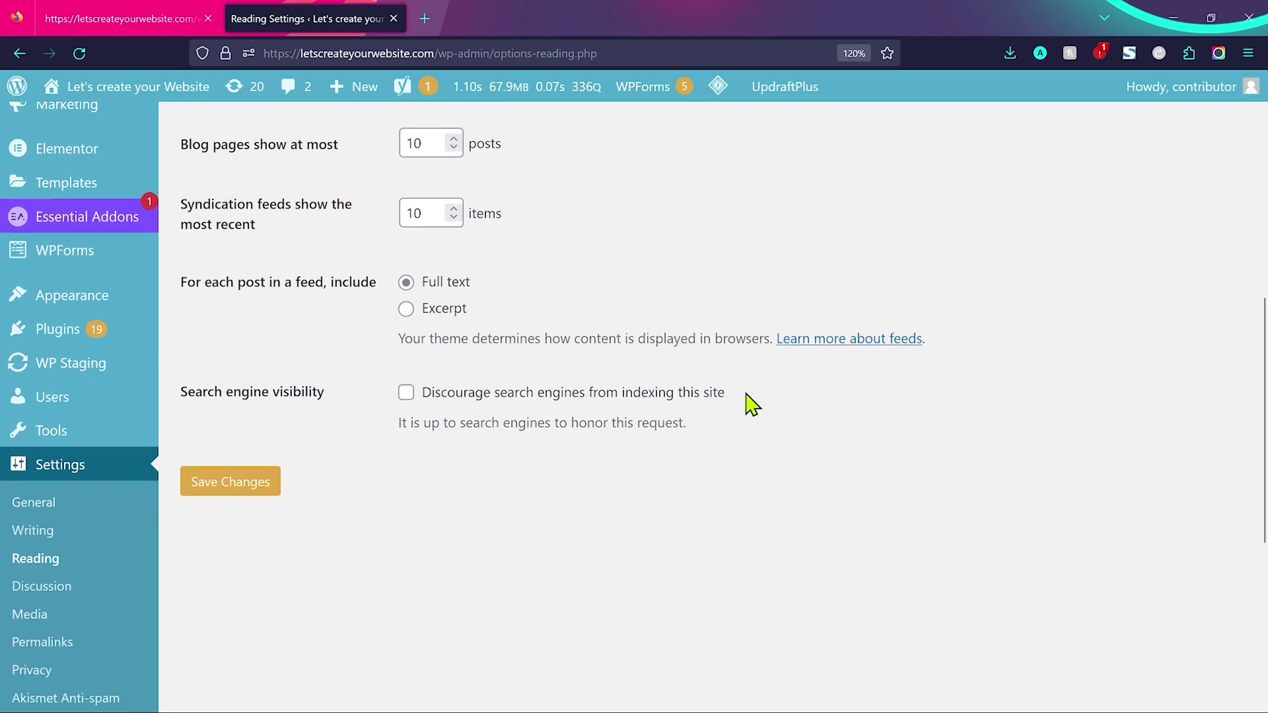
pyautogui.moveTo(737, 400); pyautogui.dragTo(423, 408)
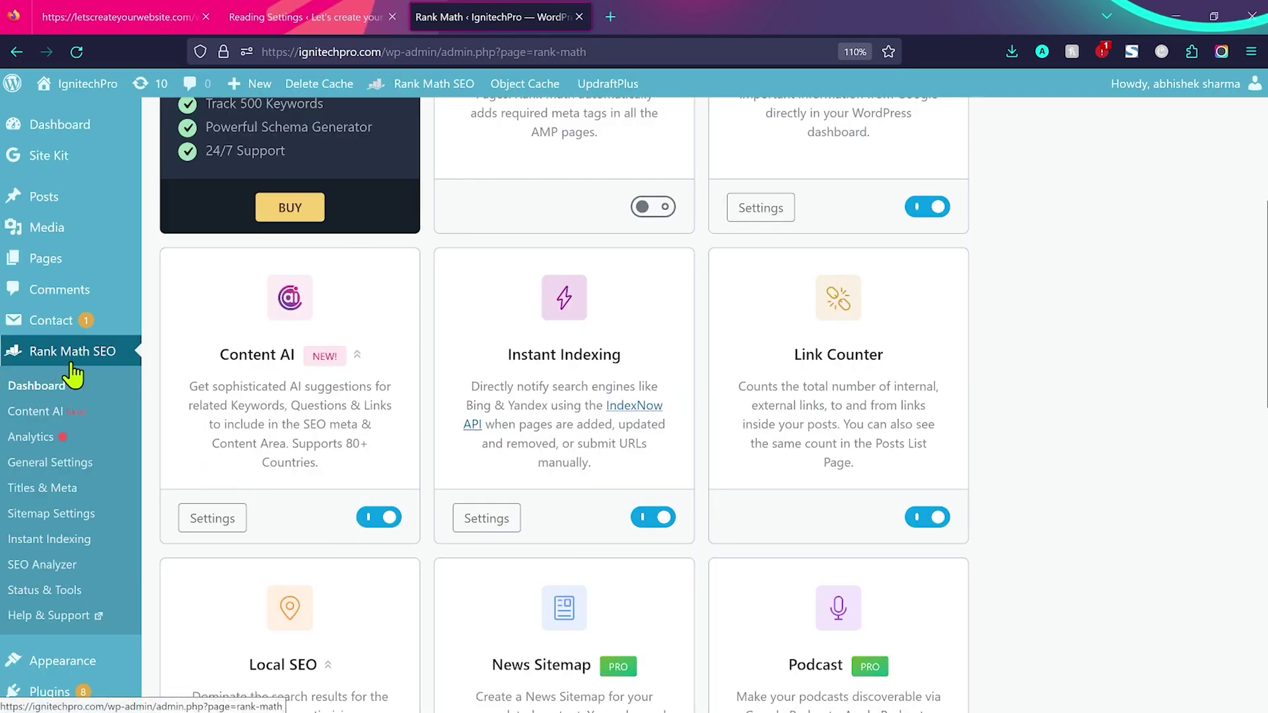
# Open Rank Math's Titles & Meta settings on the IgnitechPro site and check the Index option in the global robots meta.
pyautogui.click(58, 492)
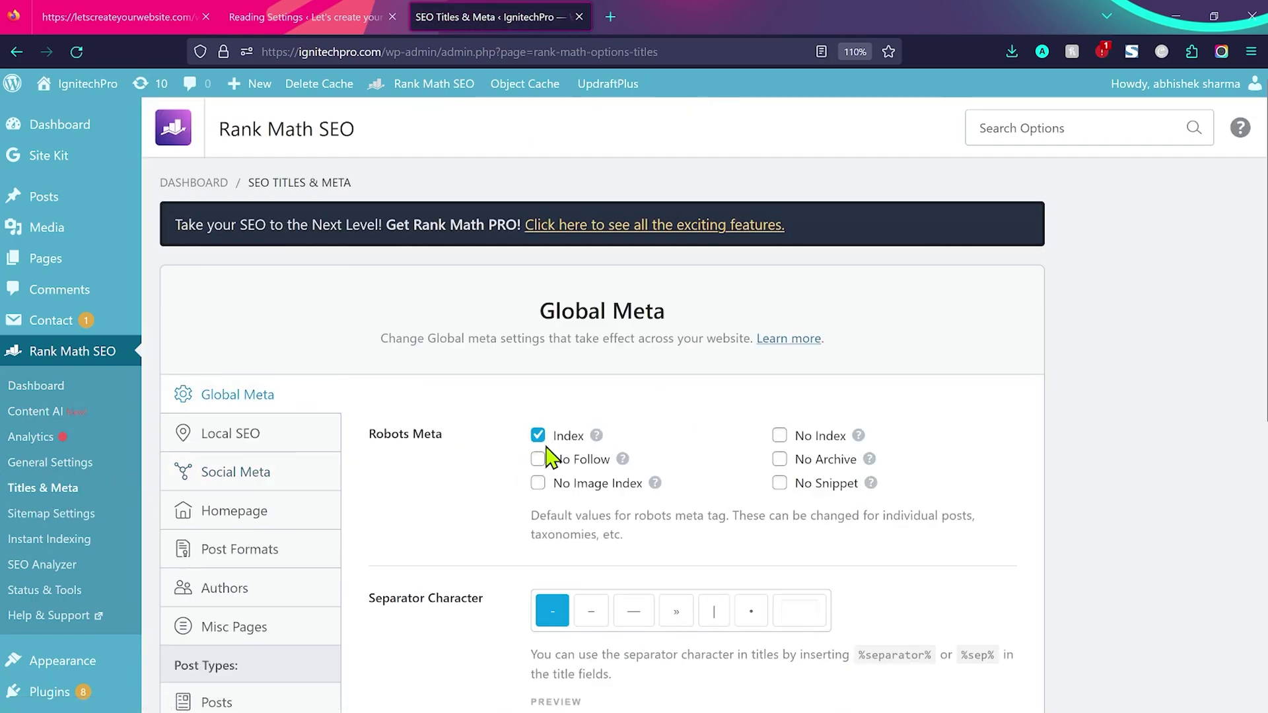
pyautogui.moveTo(554, 439); pyautogui.dragTo(586, 441)
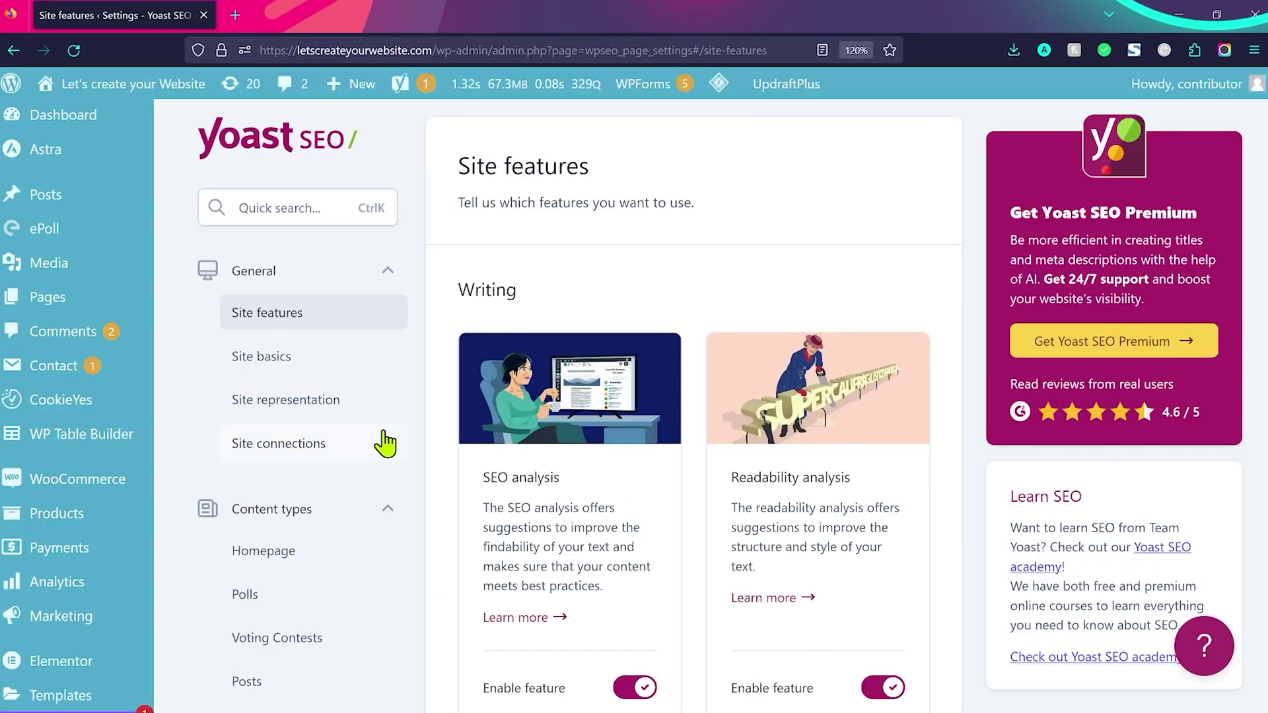
# Review the Yoast SEO search appearance settings for Pages and Posts, checking whether each is shown in search results.
pyautogui.scroll(-1, 373, 410)
pyautogui.scroll(-3, 373, 410)
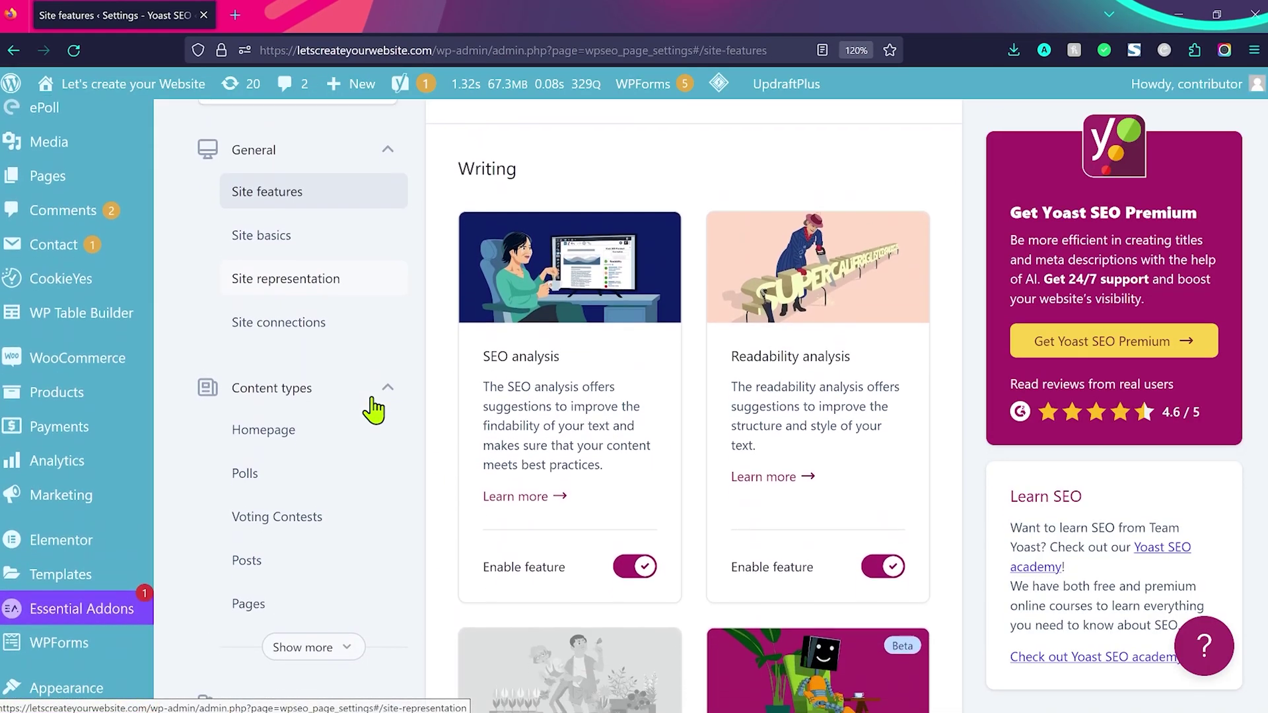
pyautogui.scroll(-1, 372, 408)
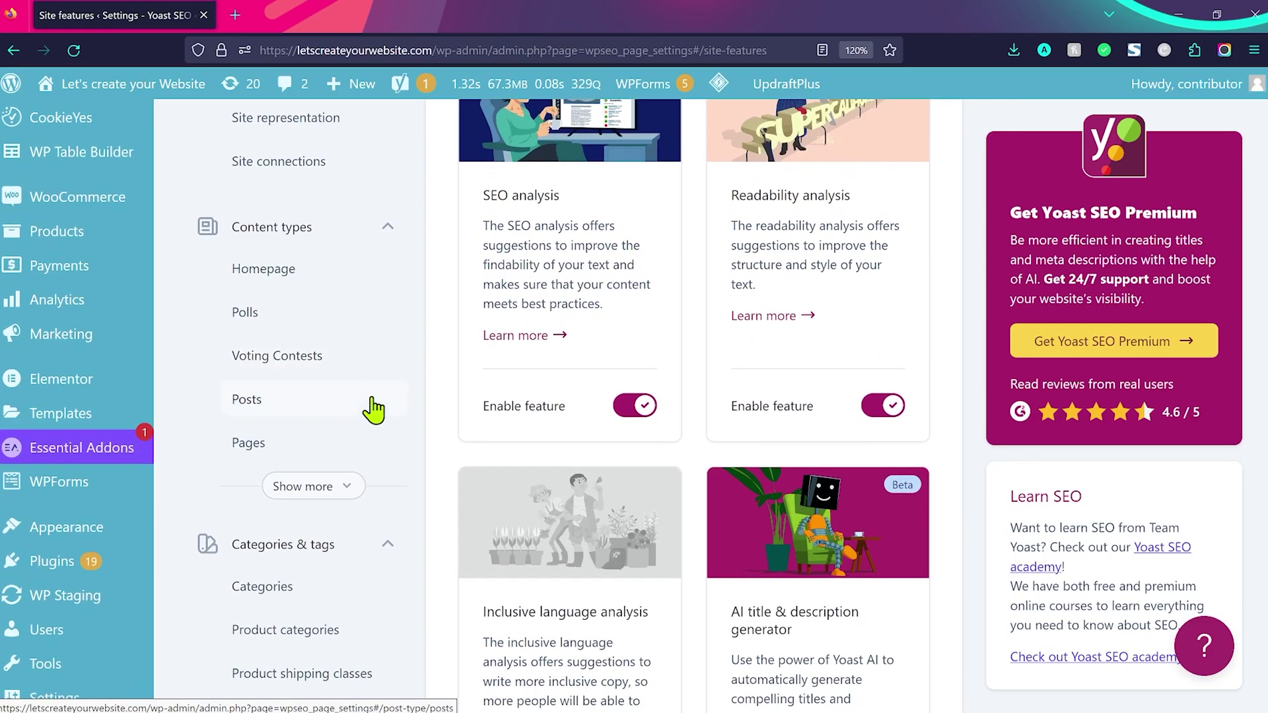
pyautogui.click(291, 444)
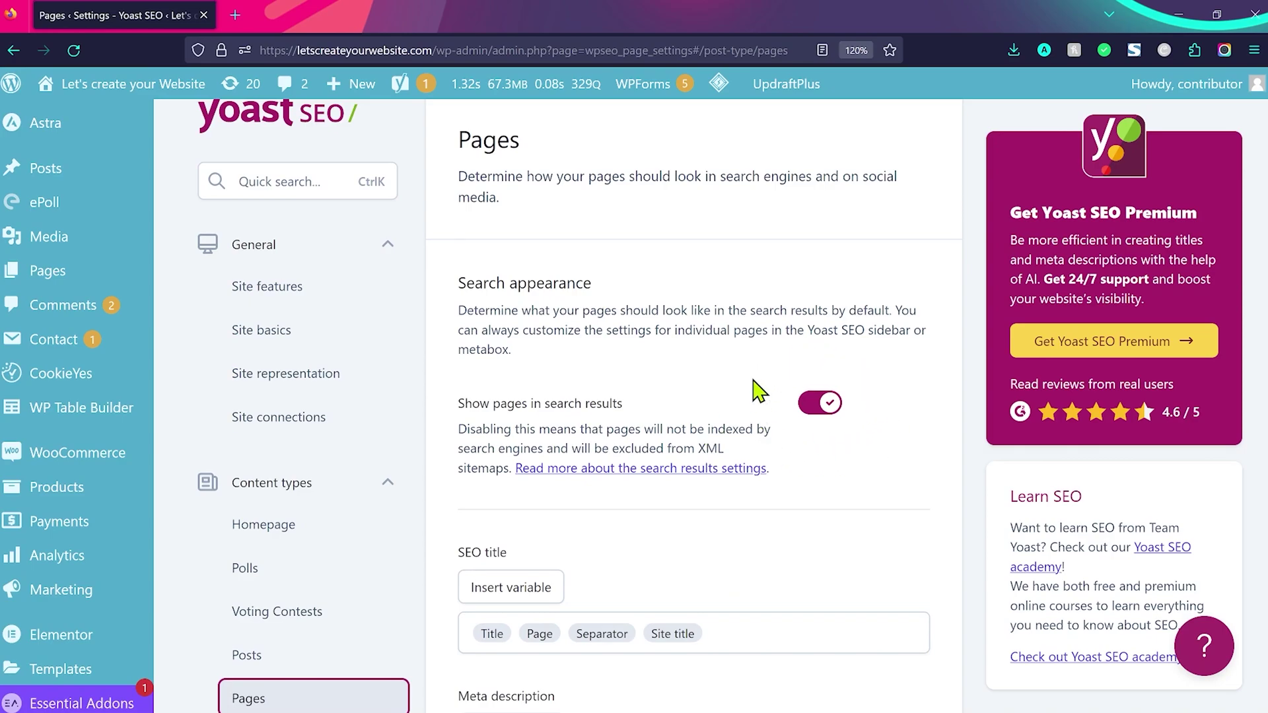
pyautogui.scroll(-8, 533, 429)
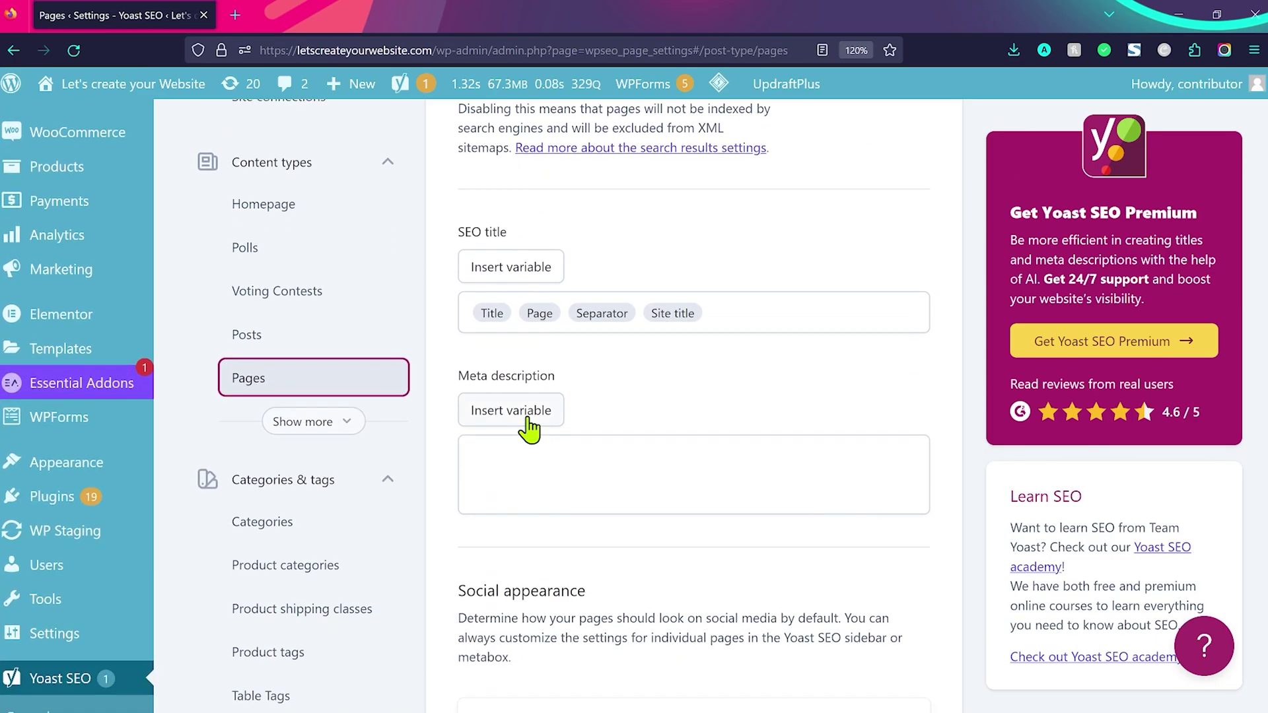
pyautogui.click(271, 339)
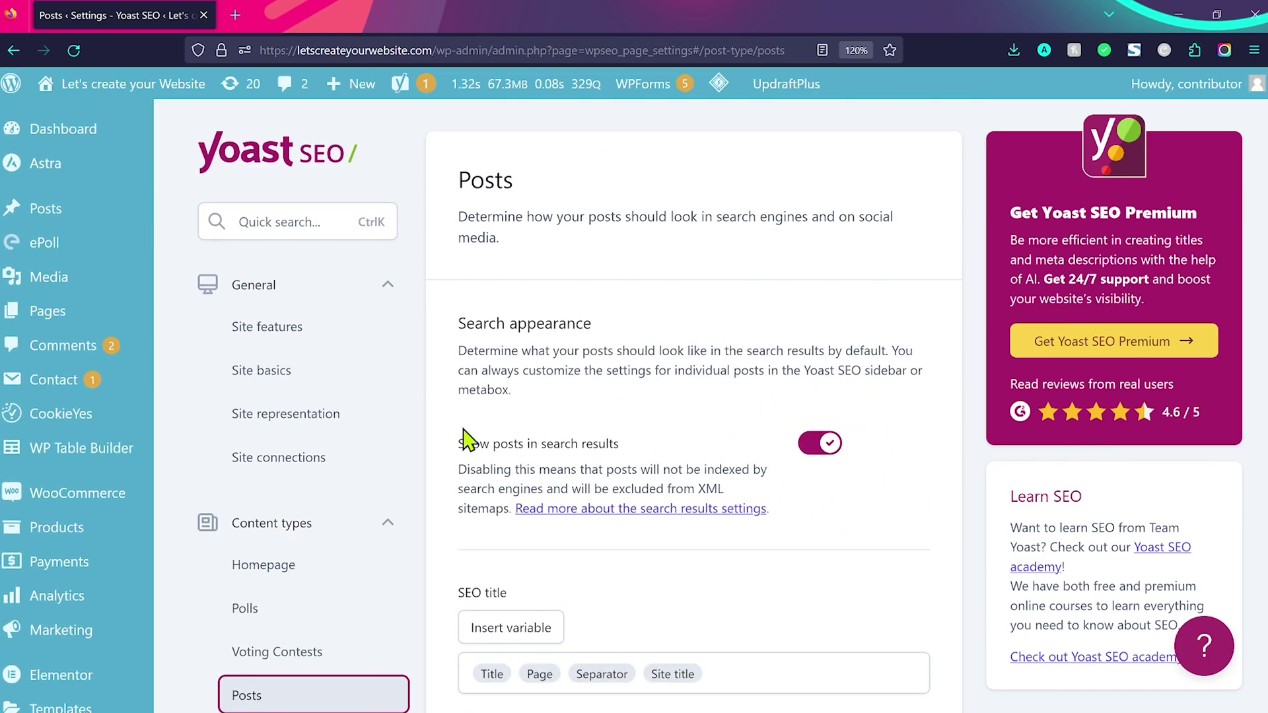
pyautogui.scroll(-8, 368, 438)
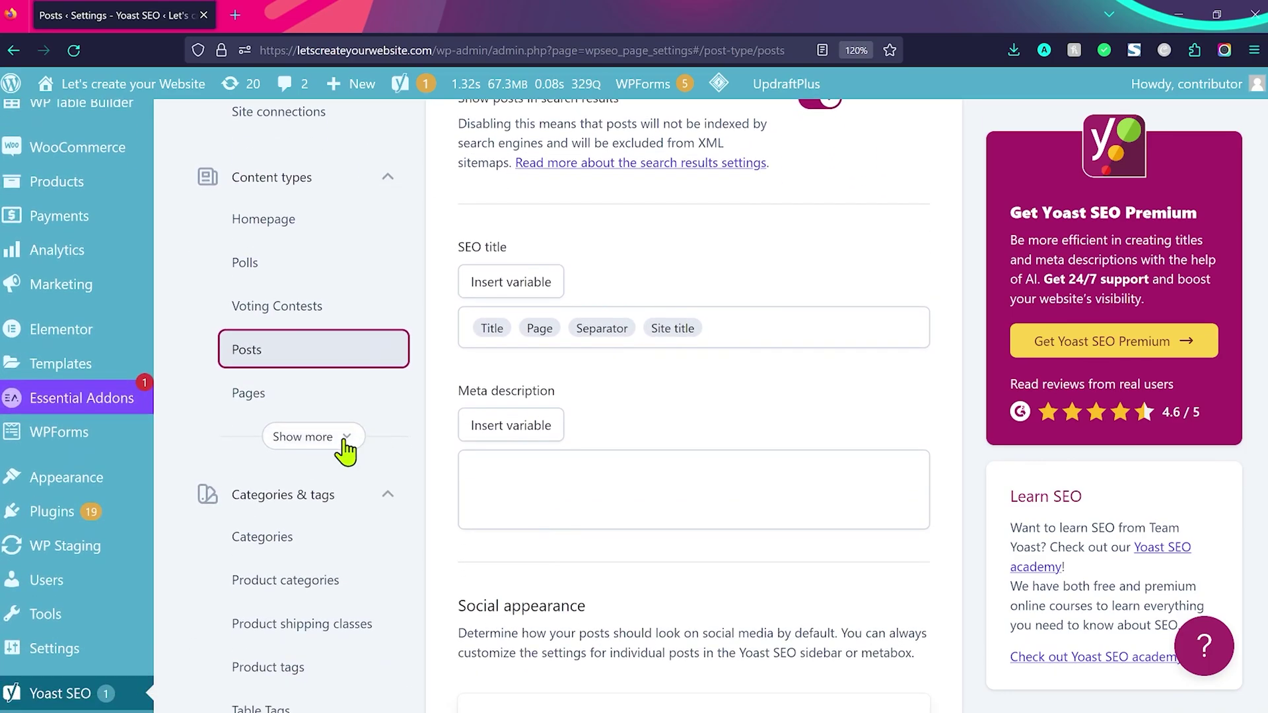
# Expand the remaining Yoast SEO content types and check the search results setting for Elementor Header & Footer Builder.
pyautogui.click(344, 438)
pyautogui.scroll(-1, 340, 452)
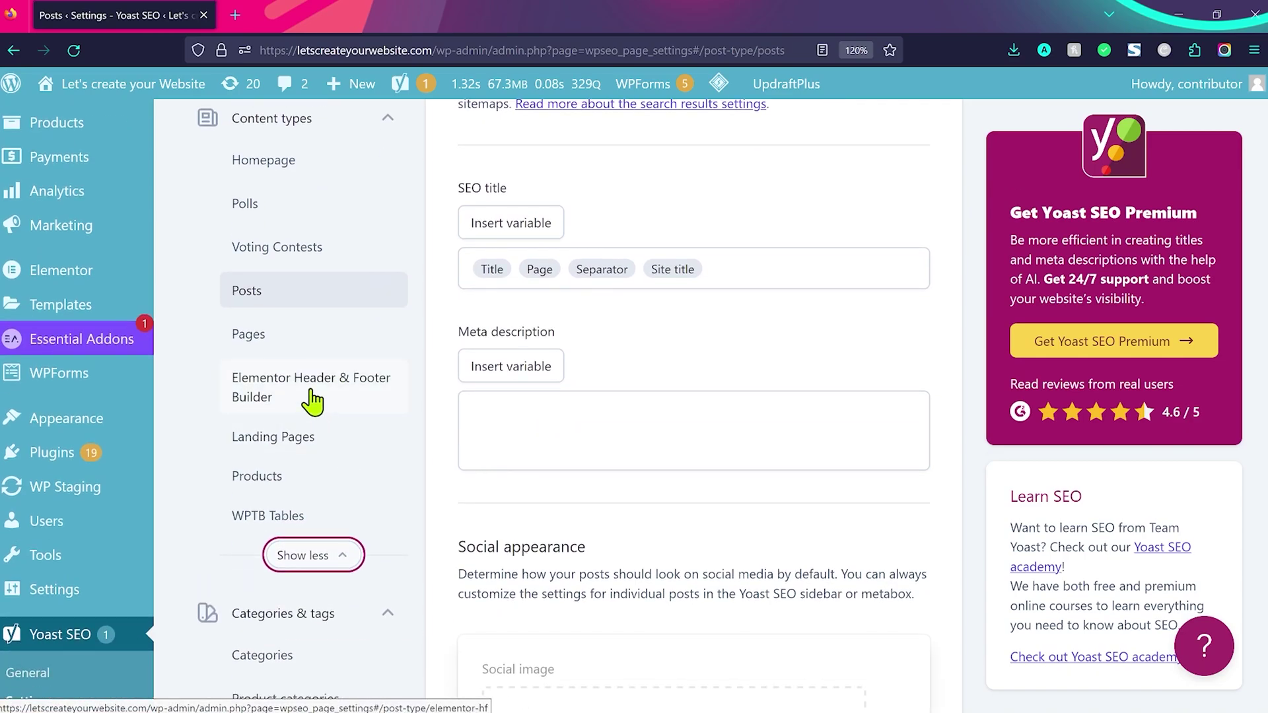
pyautogui.click(312, 397)
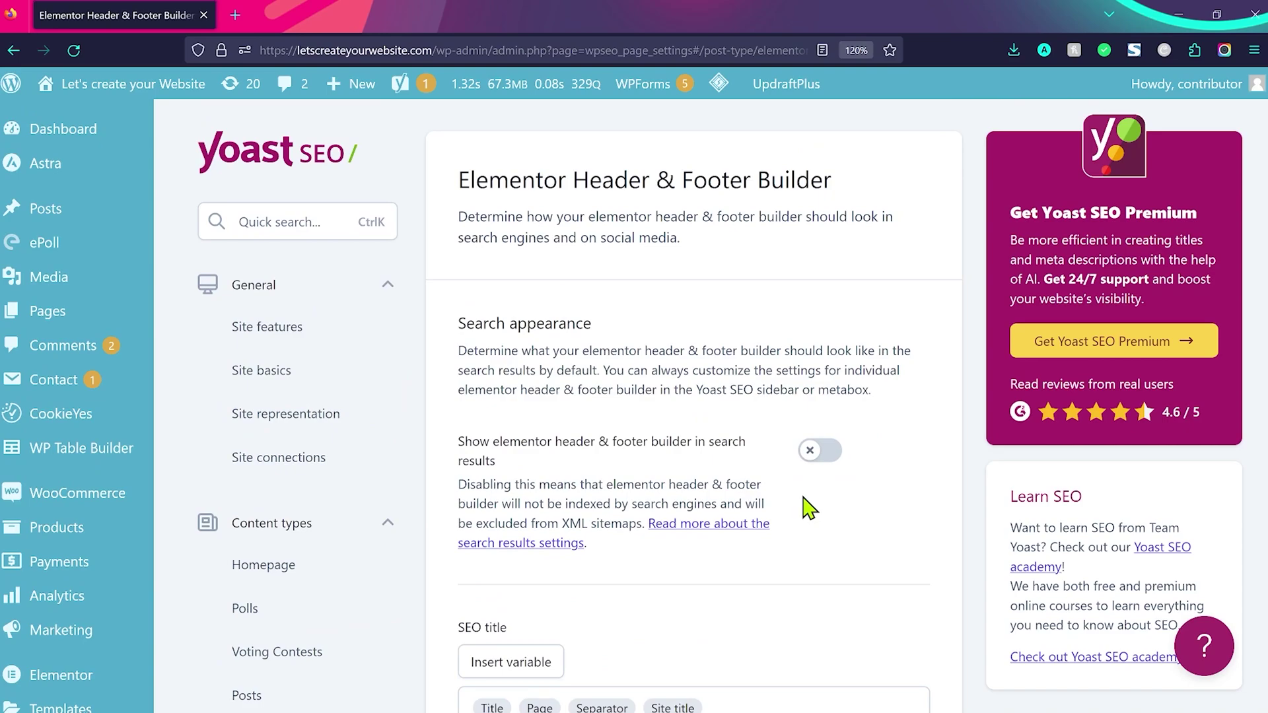
pyautogui.scroll(-2, 807, 509)
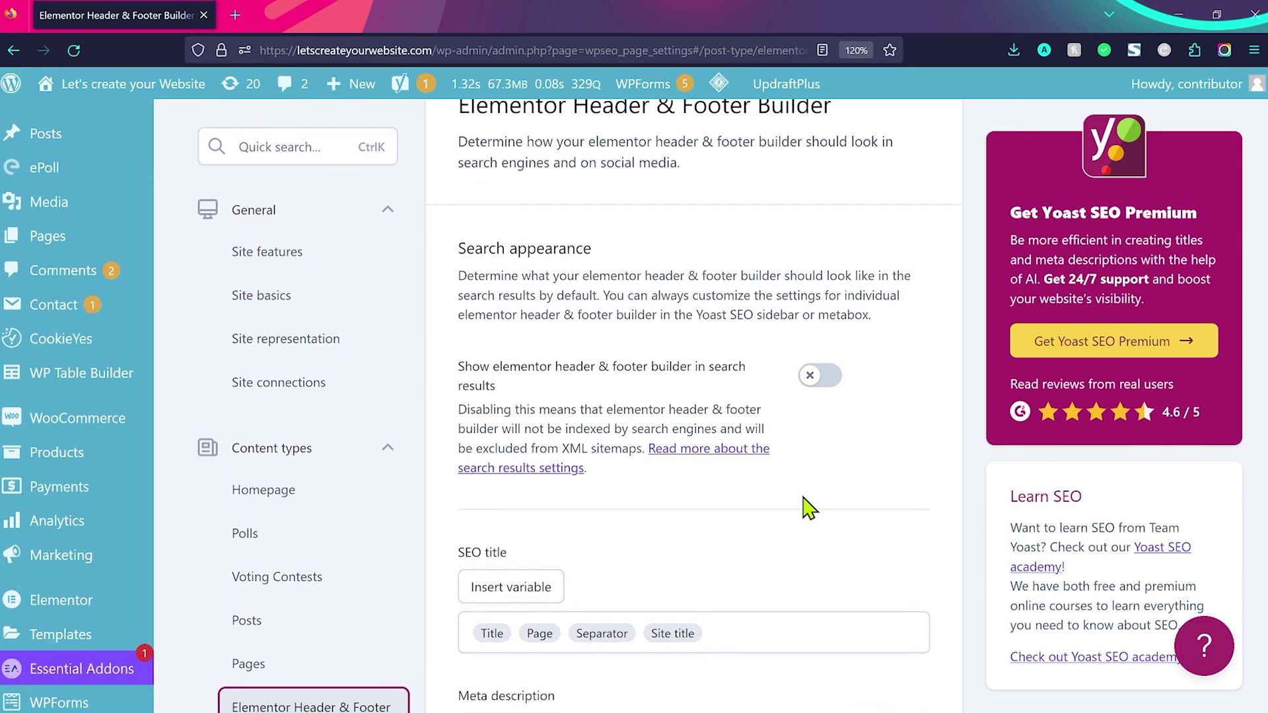
pyautogui.scroll(-3, 808, 509)
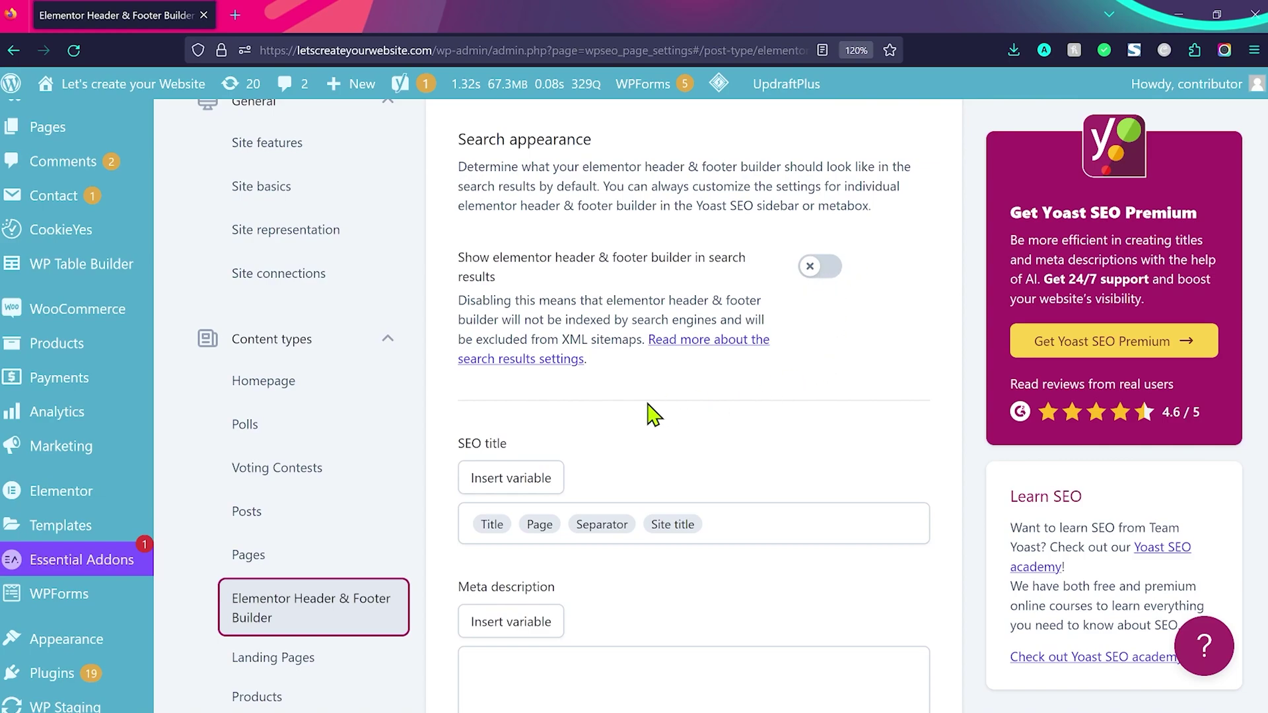
pyautogui.scroll(-1, 654, 415)
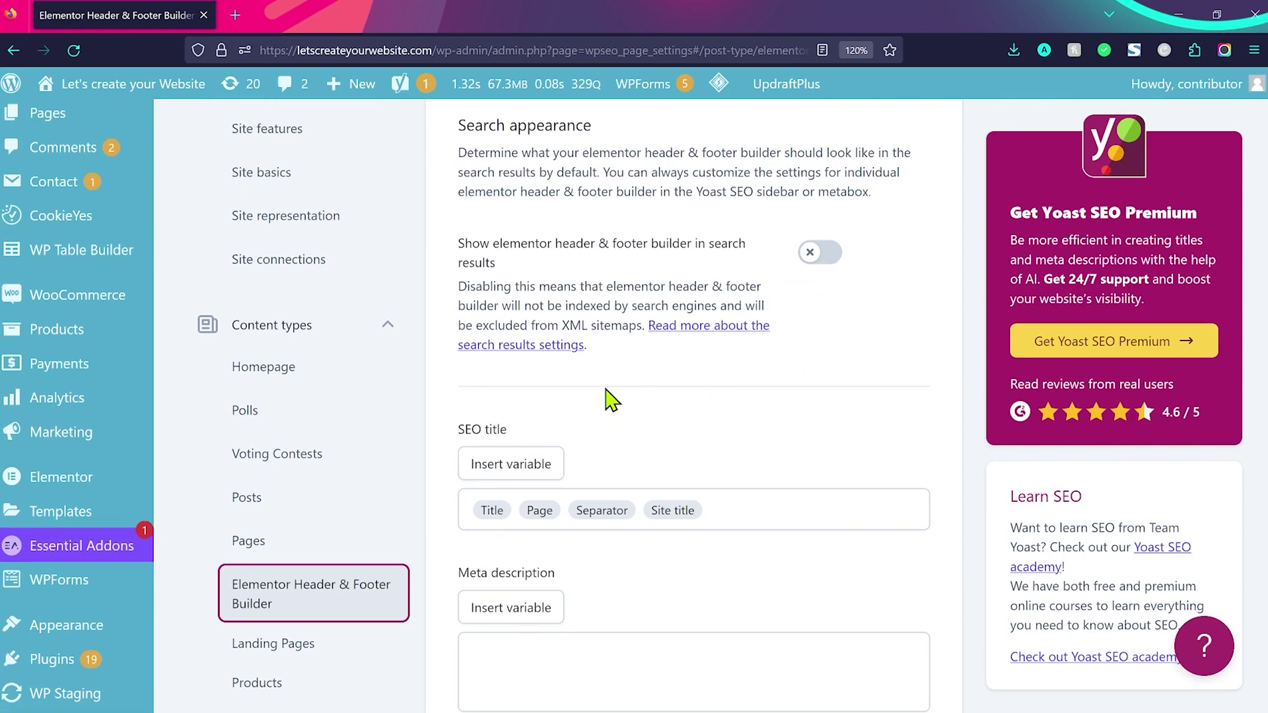
pyautogui.scroll(-5, 613, 400)
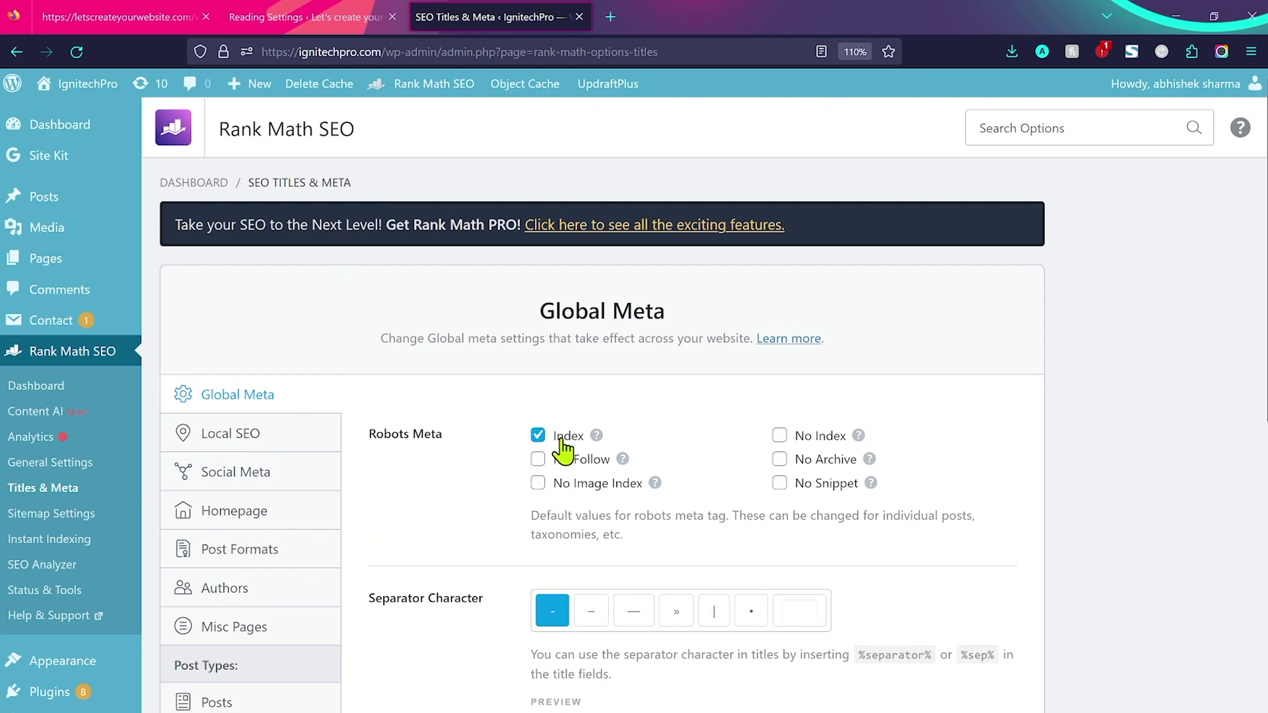
# Recheck Rank Math's global Index option and the search engine visibility option in WordPress Reading Settings.
pyautogui.moveTo(551, 439); pyautogui.dragTo(583, 440)
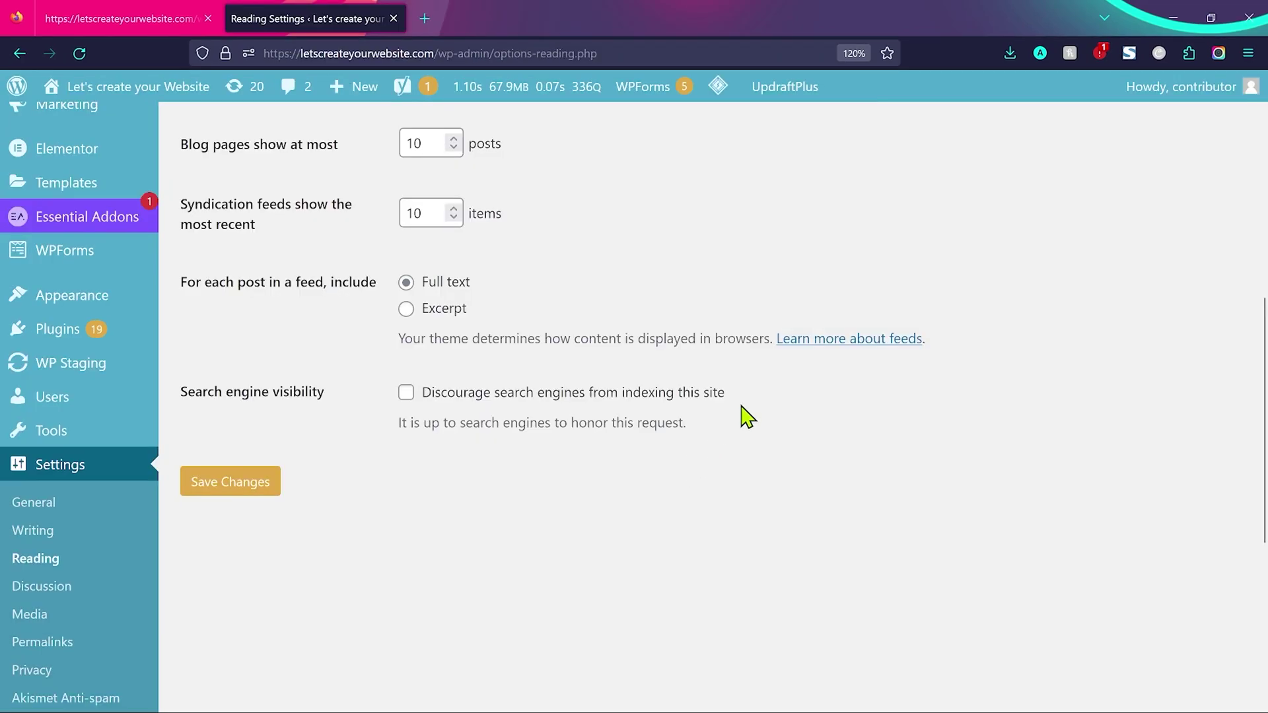
pyautogui.moveTo(727, 397); pyautogui.dragTo(424, 397)
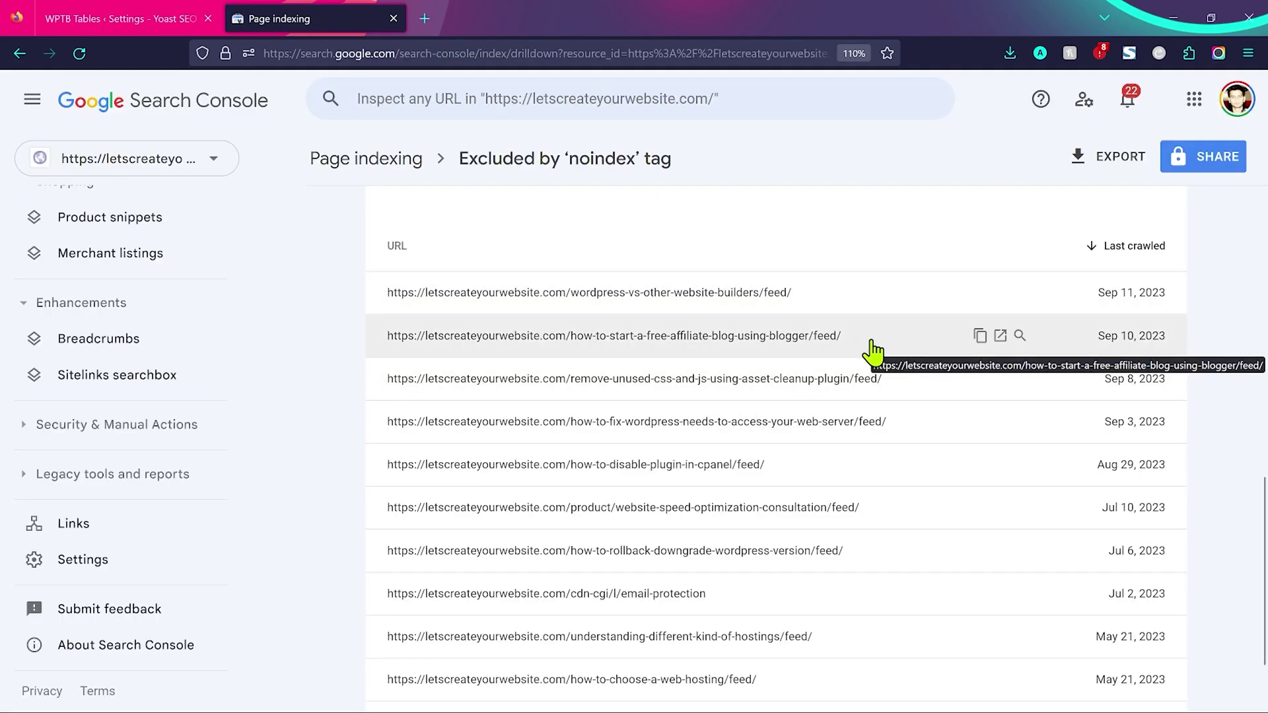
# Review the first two feed URLs in Search Console's noindex examples, and open the details of the submitted sitemap_index.xml.
pyautogui.moveTo(840, 338); pyautogui.dragTo(382, 305)
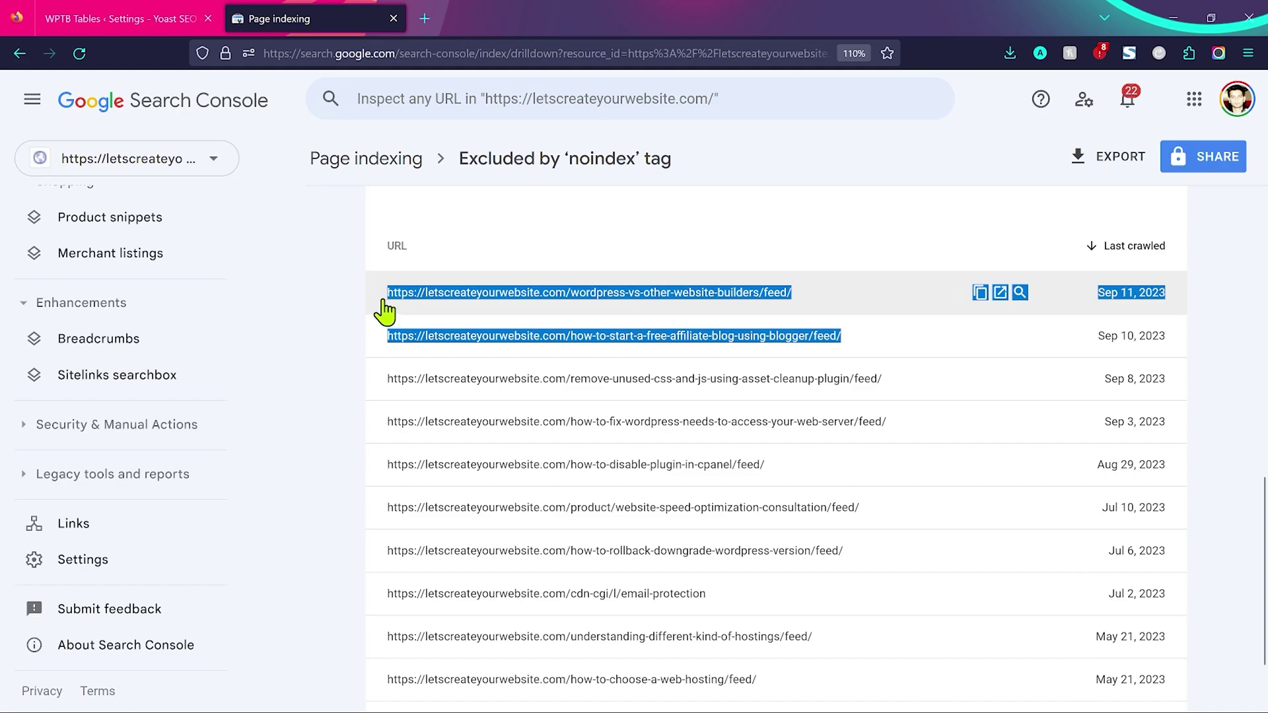
pyautogui.click(336, 372)
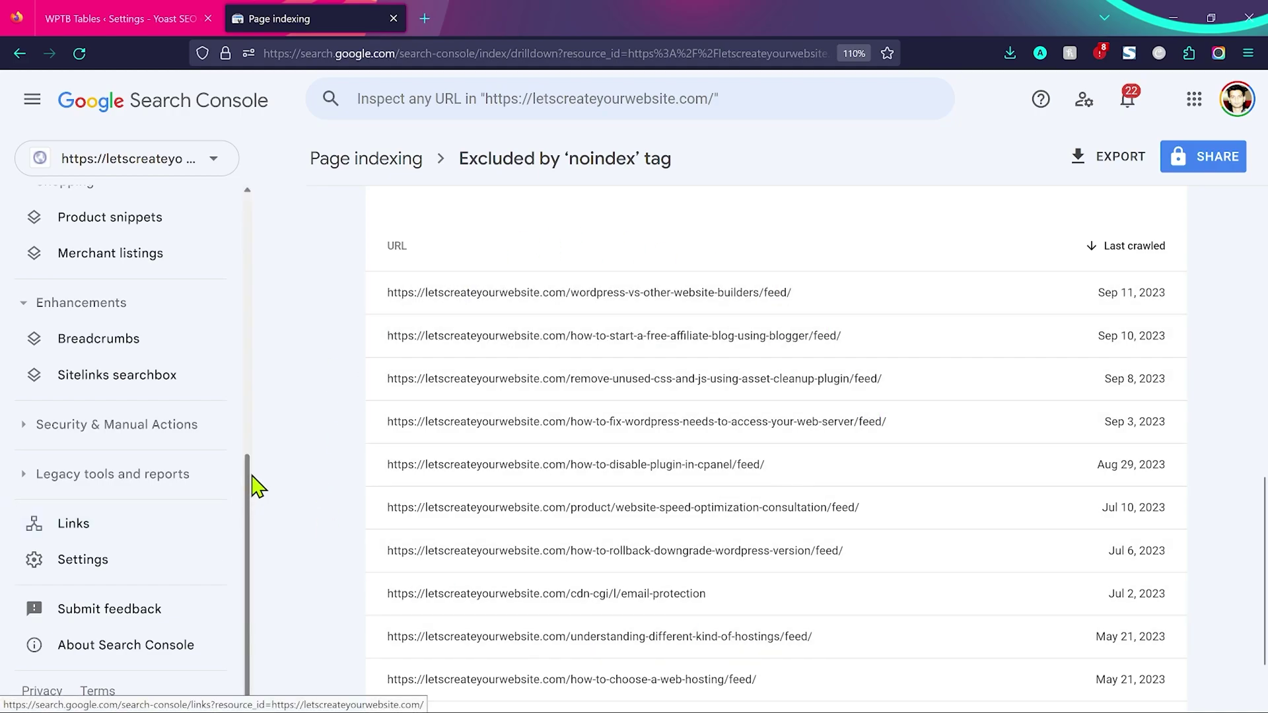
pyautogui.scroll(4, 113, 218)
pyautogui.click(113, 218)
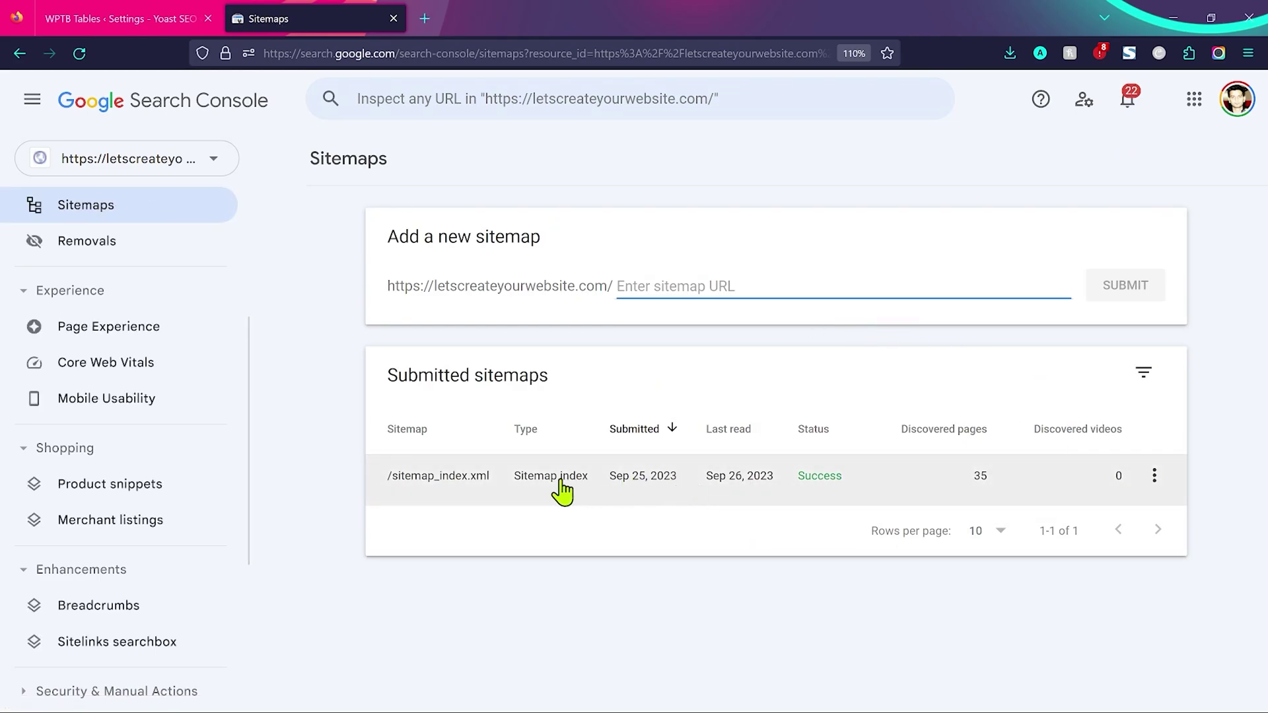
pyautogui.click(514, 489)
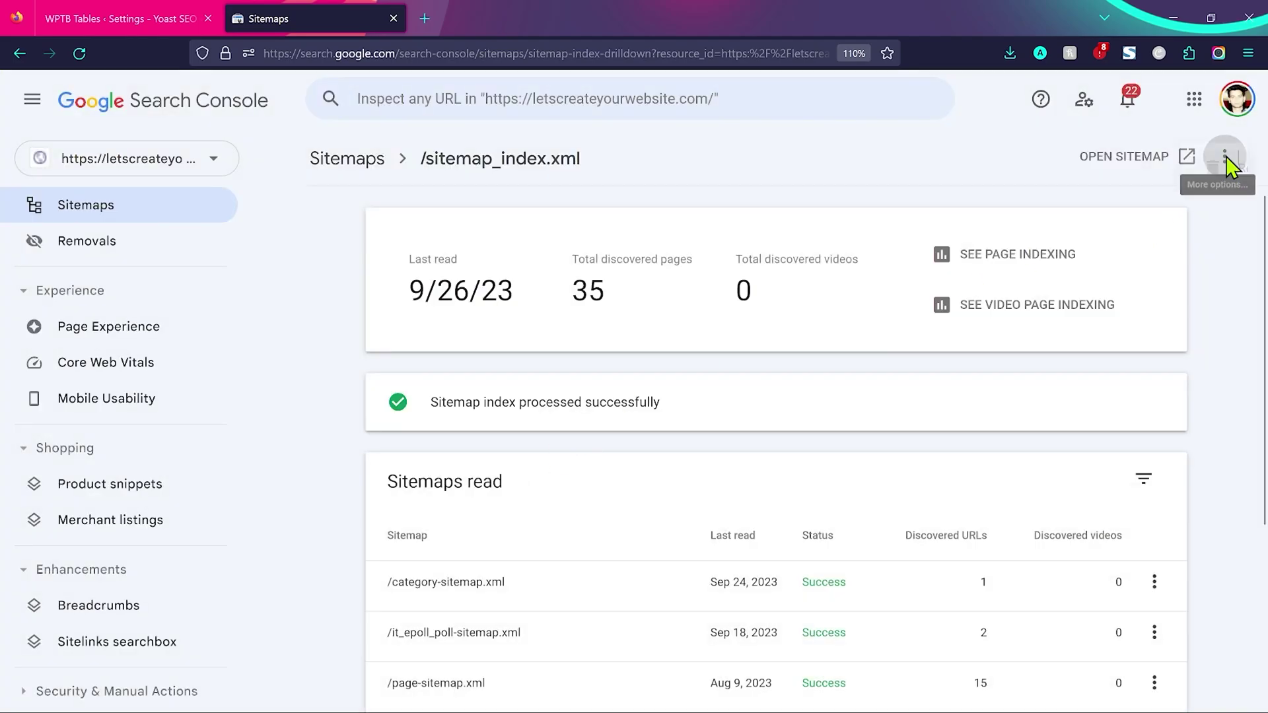
# Remove the submitted sitemap_index.xml from the property's sitemaps.
pyautogui.click(1225, 158)
pyautogui.click(1196, 203)
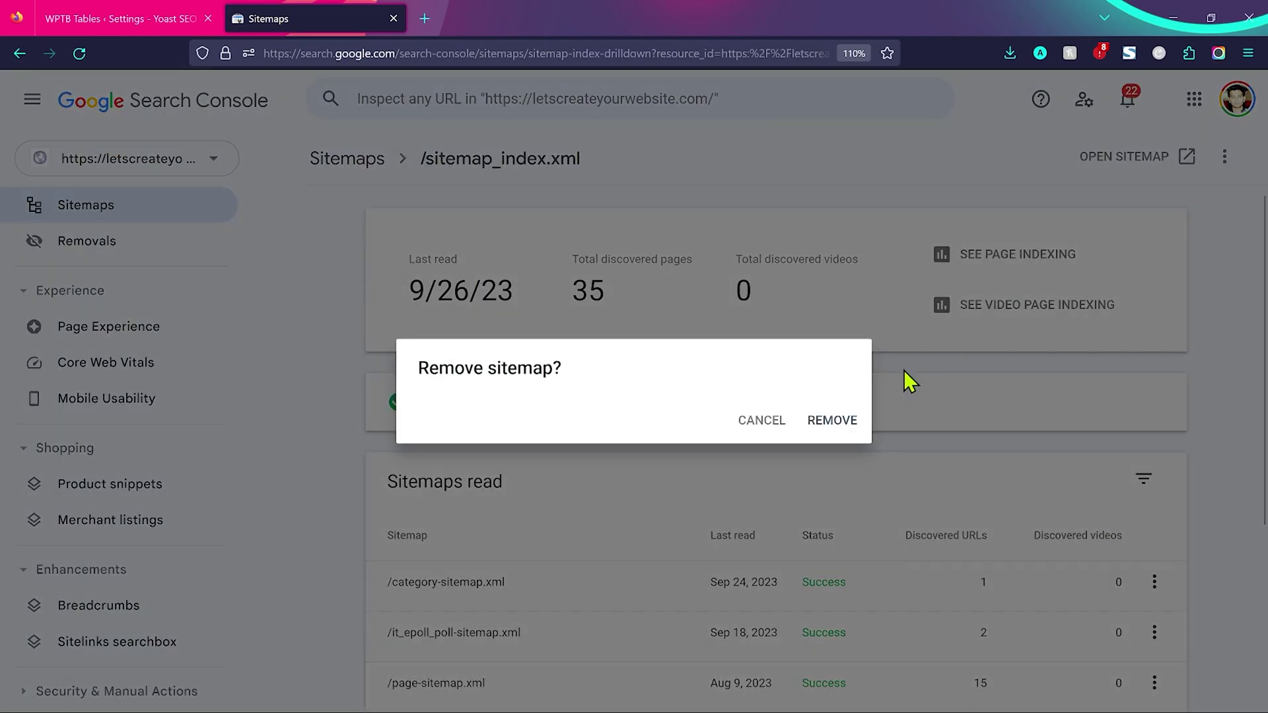
pyautogui.click(802, 415)
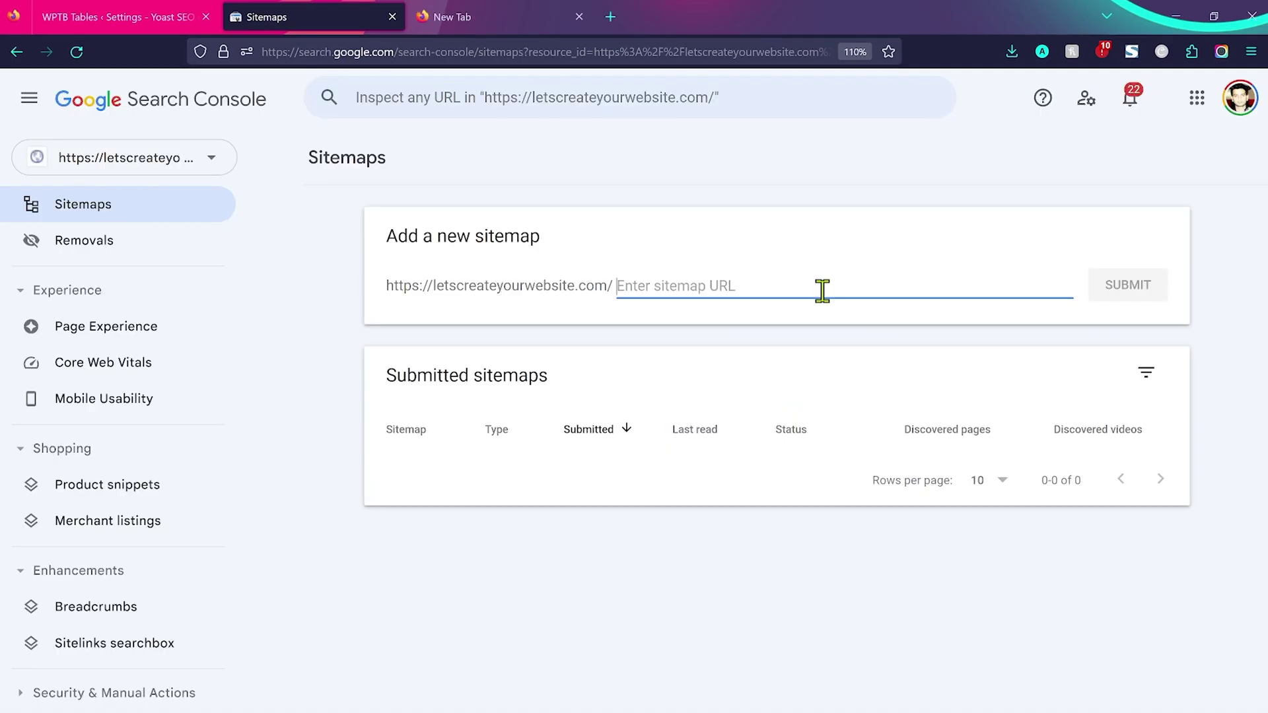
# Add sitemap_index.xml as a new sitemap for the property and submit it.
pyautogui.write('Sitemap_index.xml')
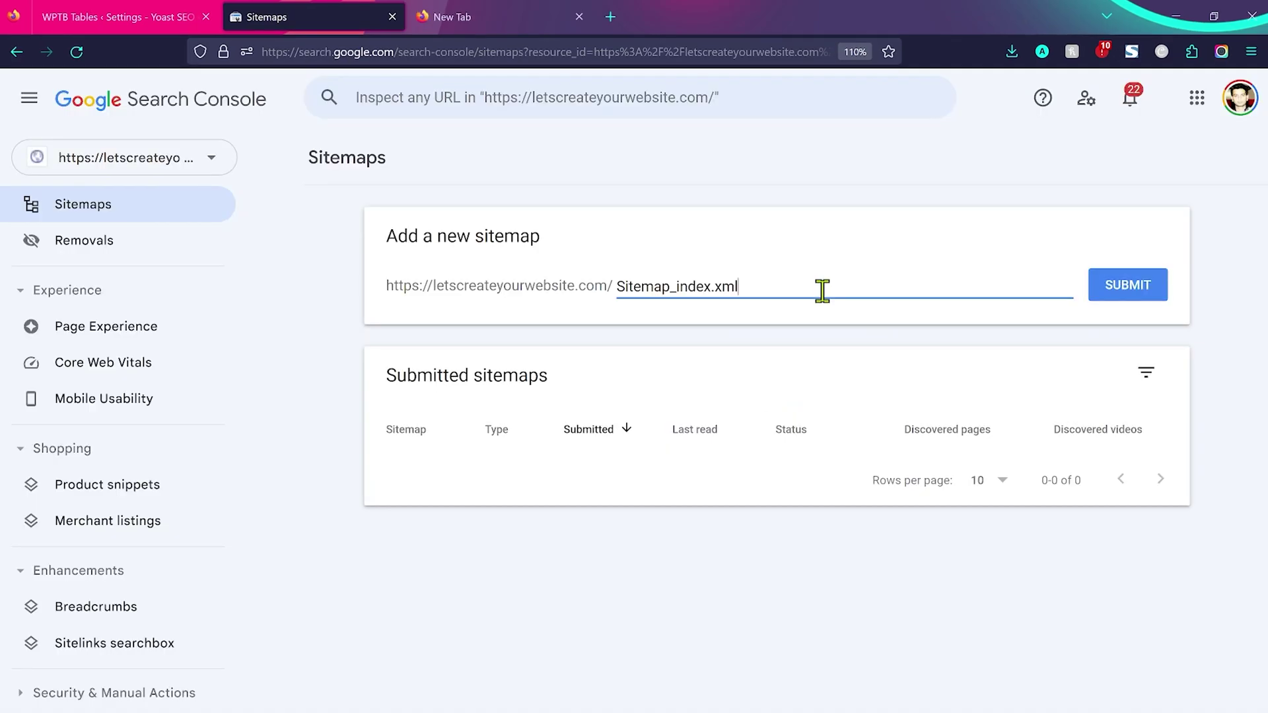
pyautogui.click(1140, 293)
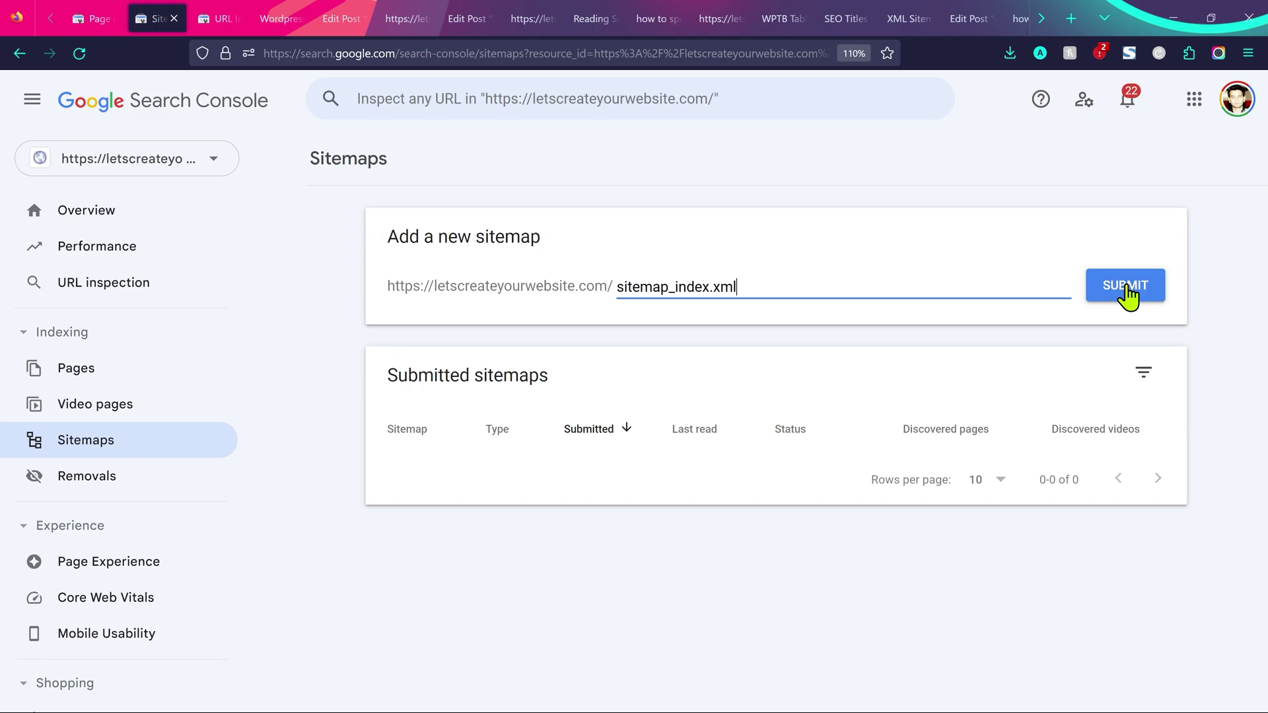
pyautogui.click(1129, 294)
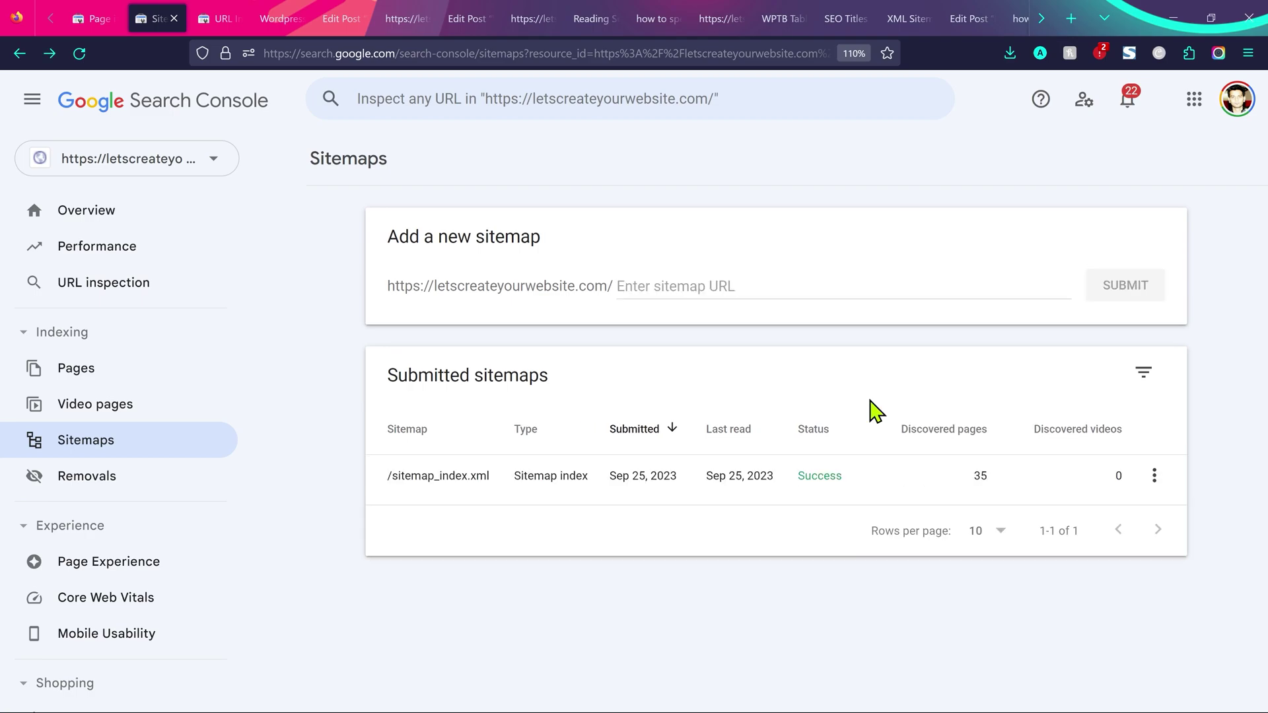
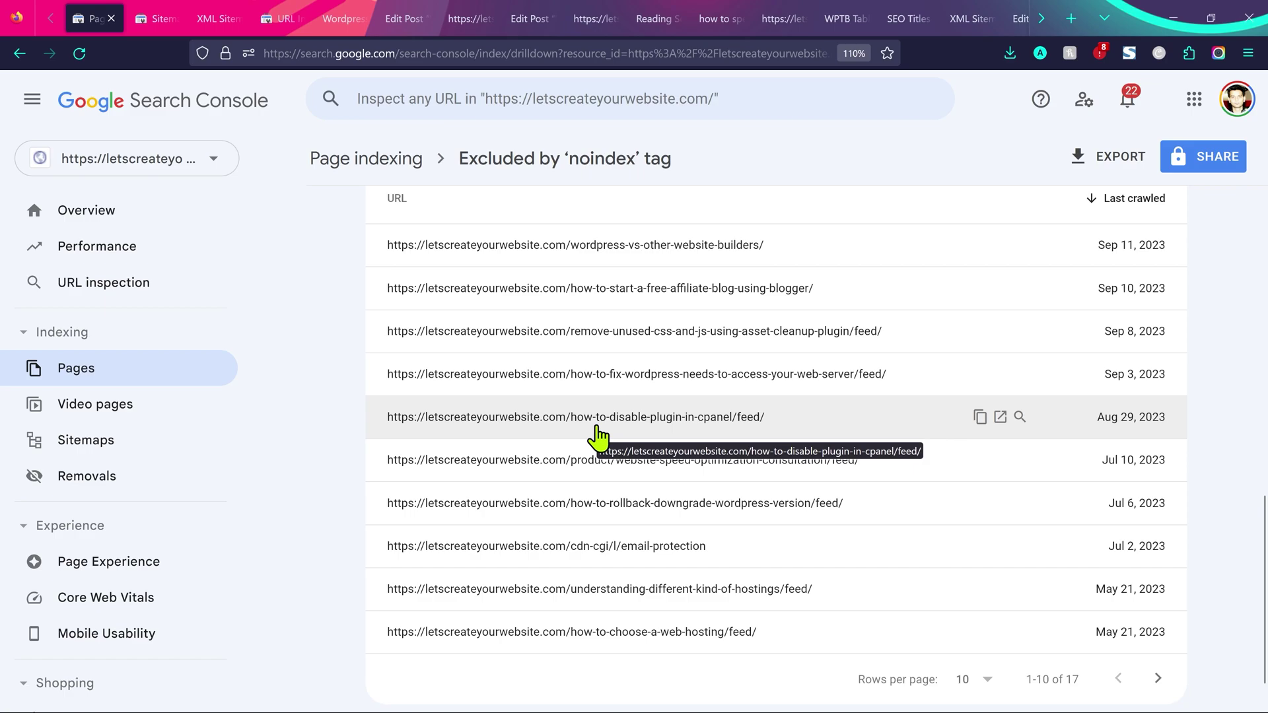
# Examine the feed URLs in the noindex example list, and page through the excluded URLs of this and the other property.
pyautogui.scroll(-1, 1229, 441)
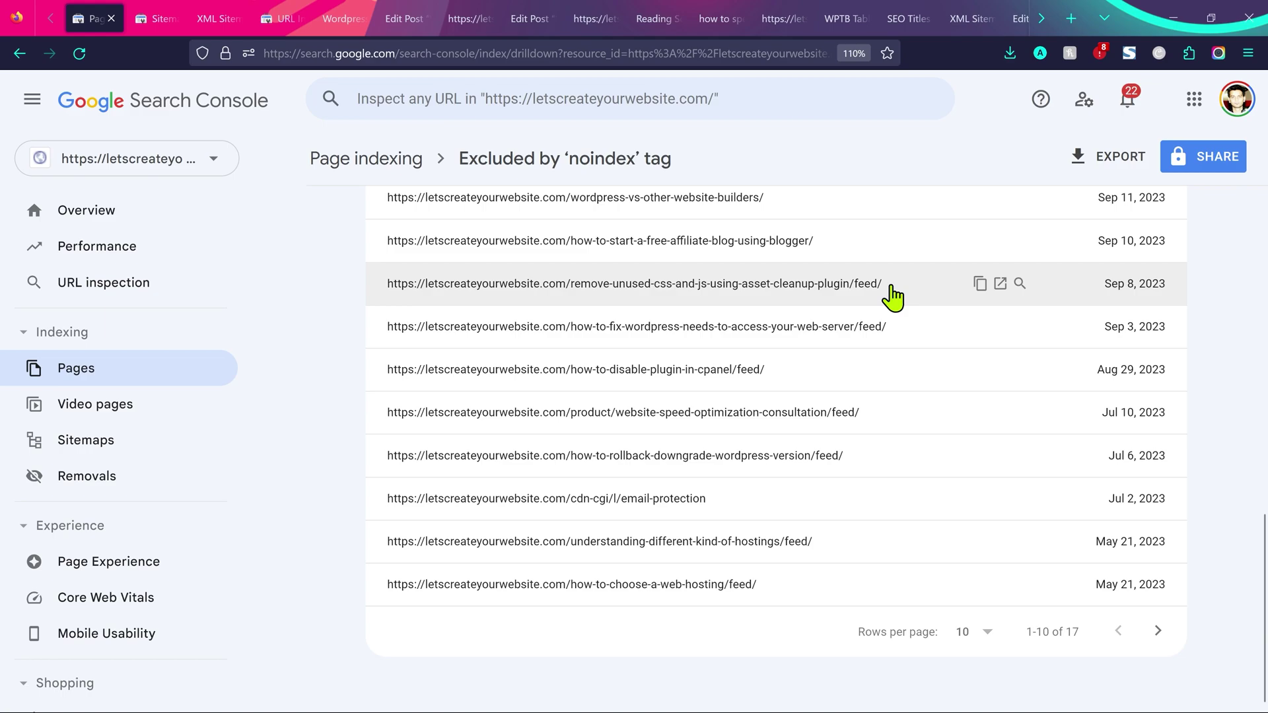
pyautogui.moveTo(861, 412); pyautogui.dragTo(827, 412)
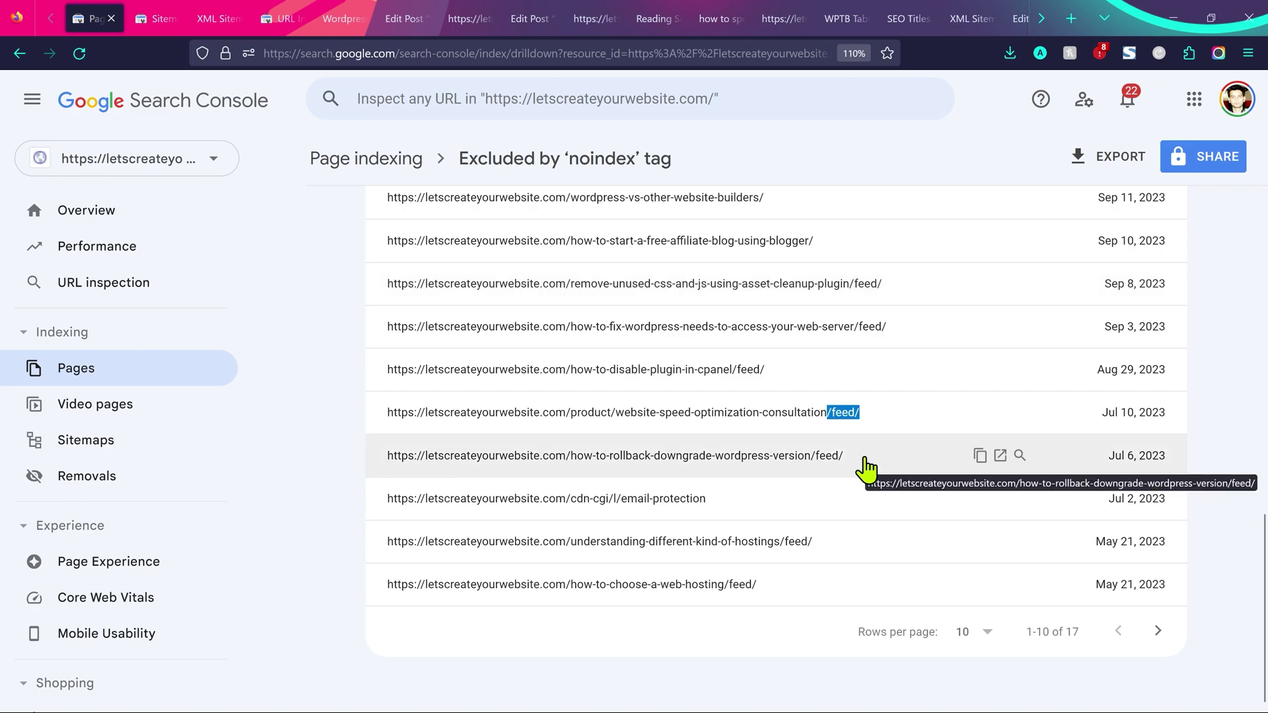
pyautogui.click(1158, 631)
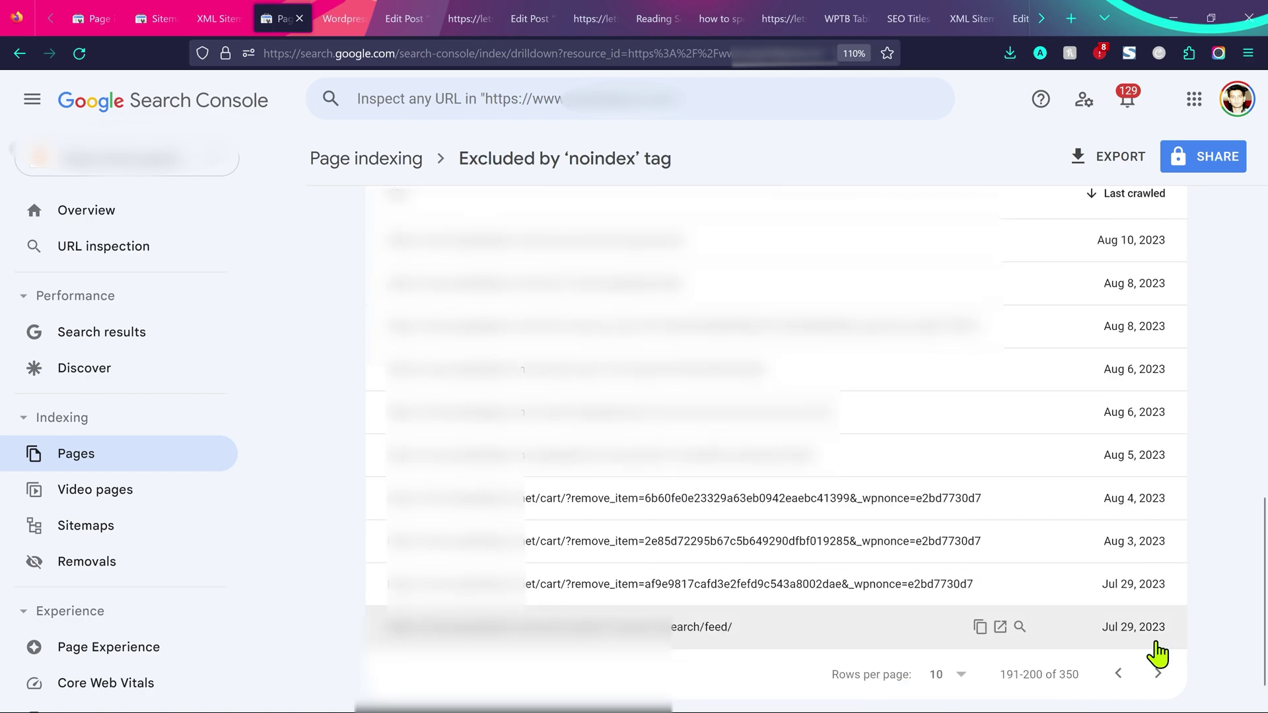
pyautogui.click(1158, 673)
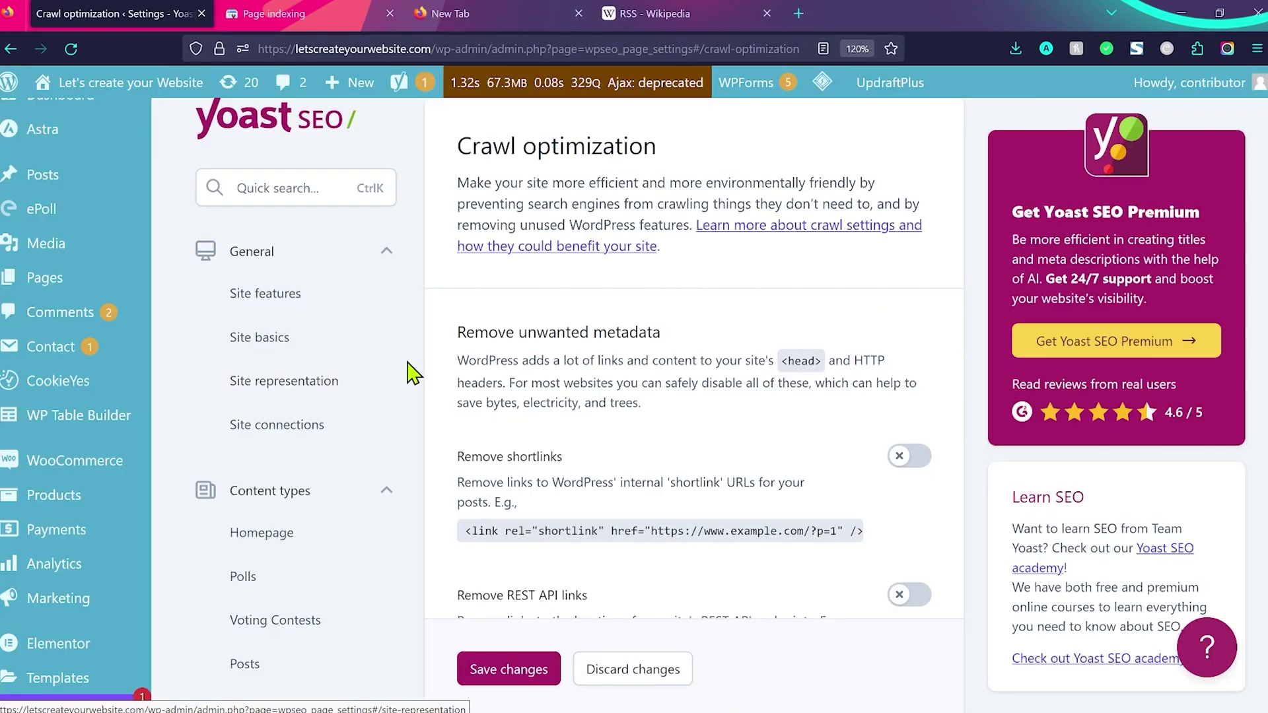
# Open Yoast SEO's Crawl optimization settings and locate the Disable unwanted content formats section.
pyautogui.scroll(-15, 396, 389)
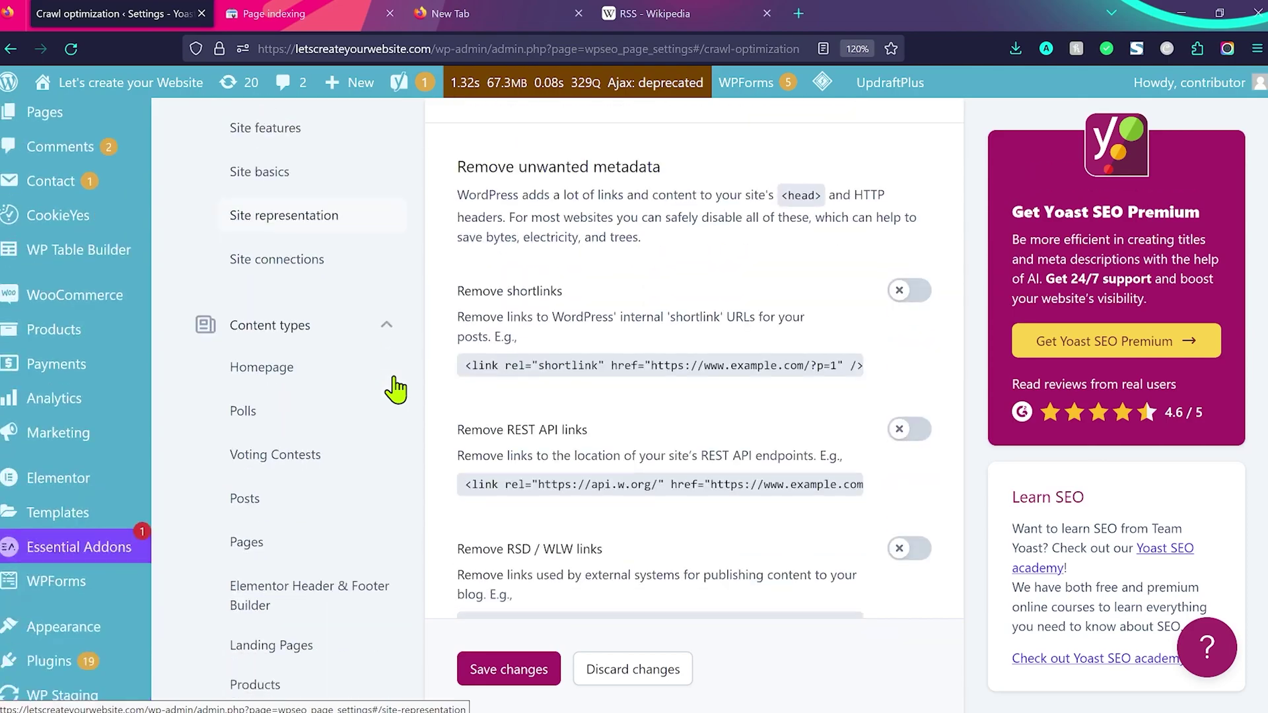
pyautogui.click(335, 332)
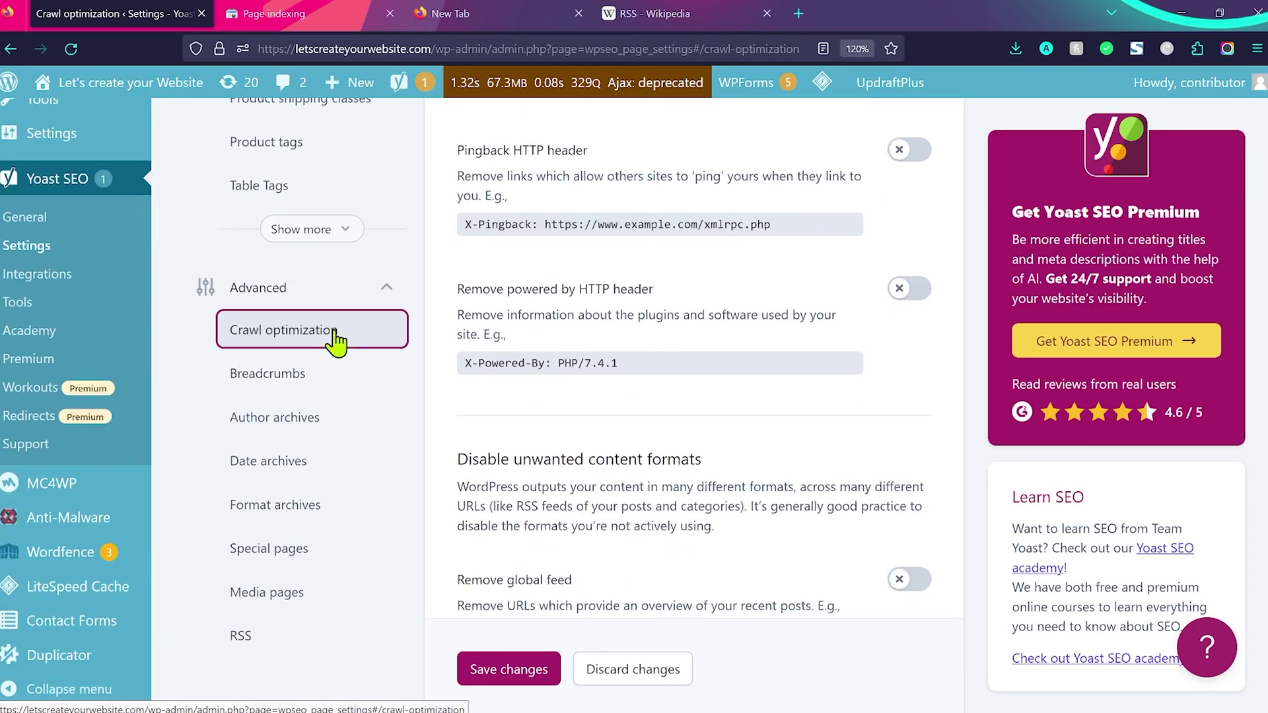
pyautogui.scroll(-15, 761, 416)
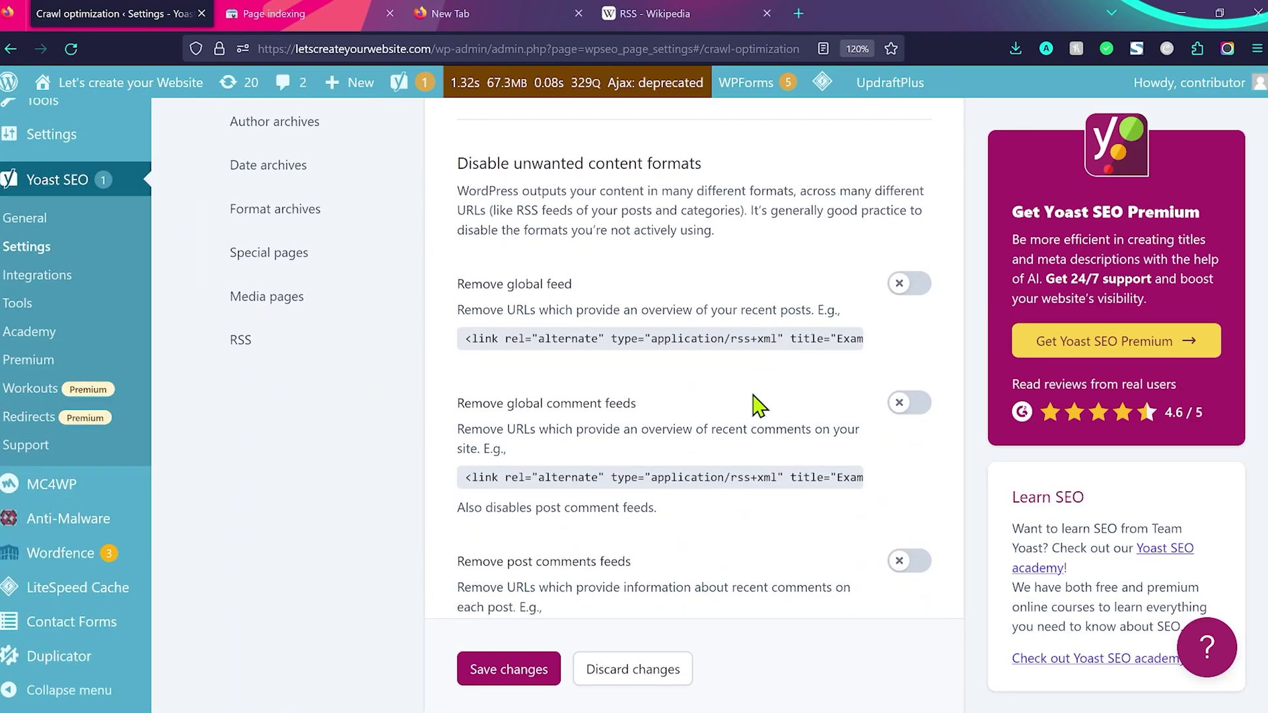
pyautogui.moveTo(702, 165); pyautogui.dragTo(453, 162)
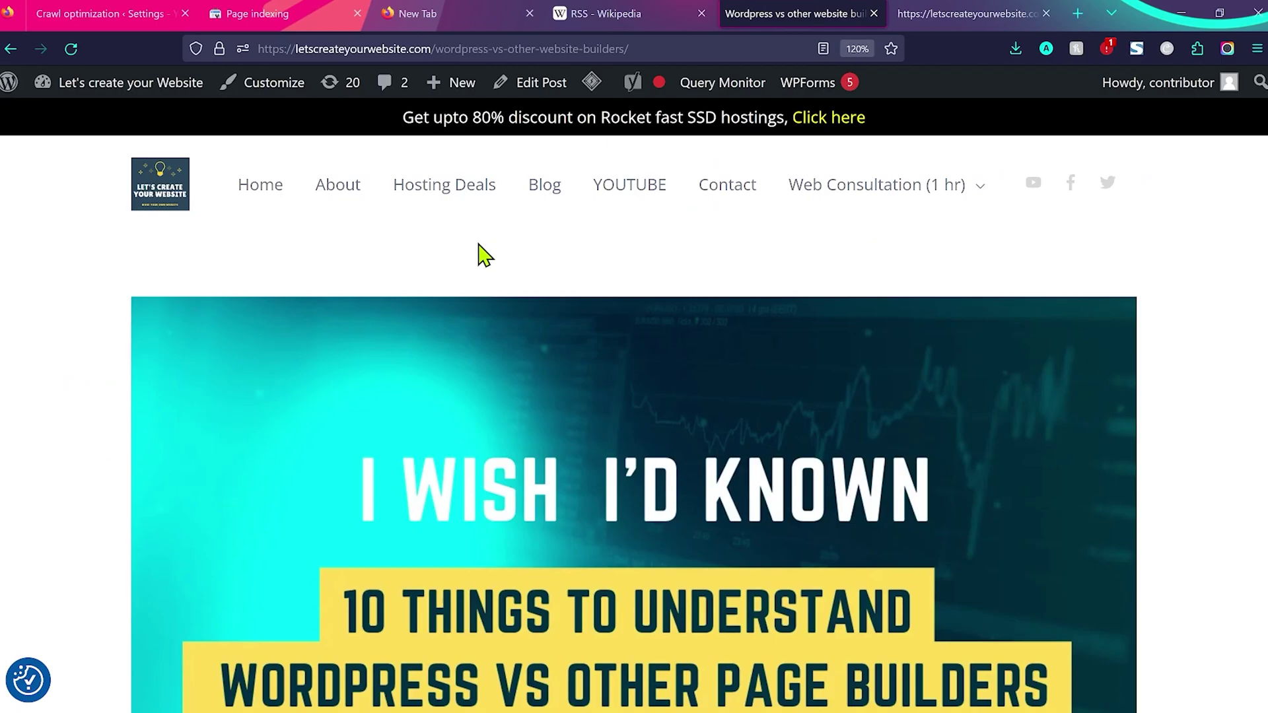
# Open the page source of the wordpress-vs-other-website-builders post and examine its application/rss+xml feed link lines.
pyautogui.rightClick(479, 244)
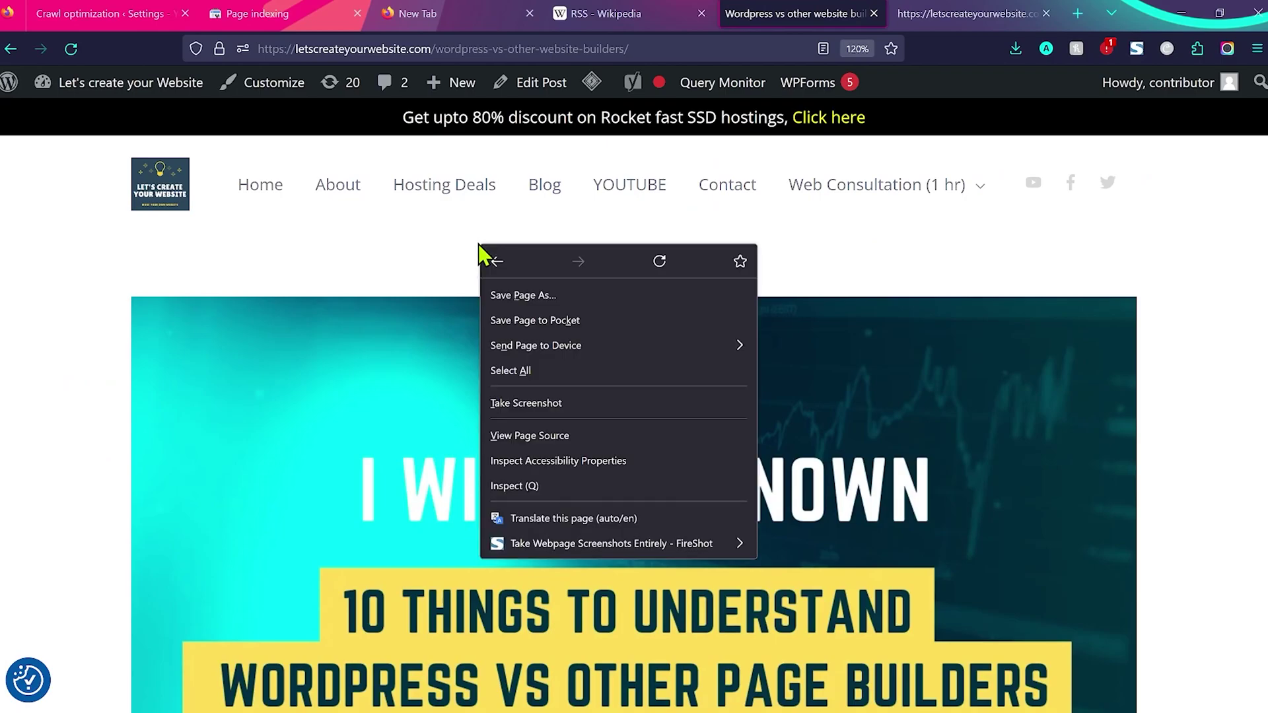
pyautogui.click(551, 436)
pyautogui.scroll(-3, 453, 473)
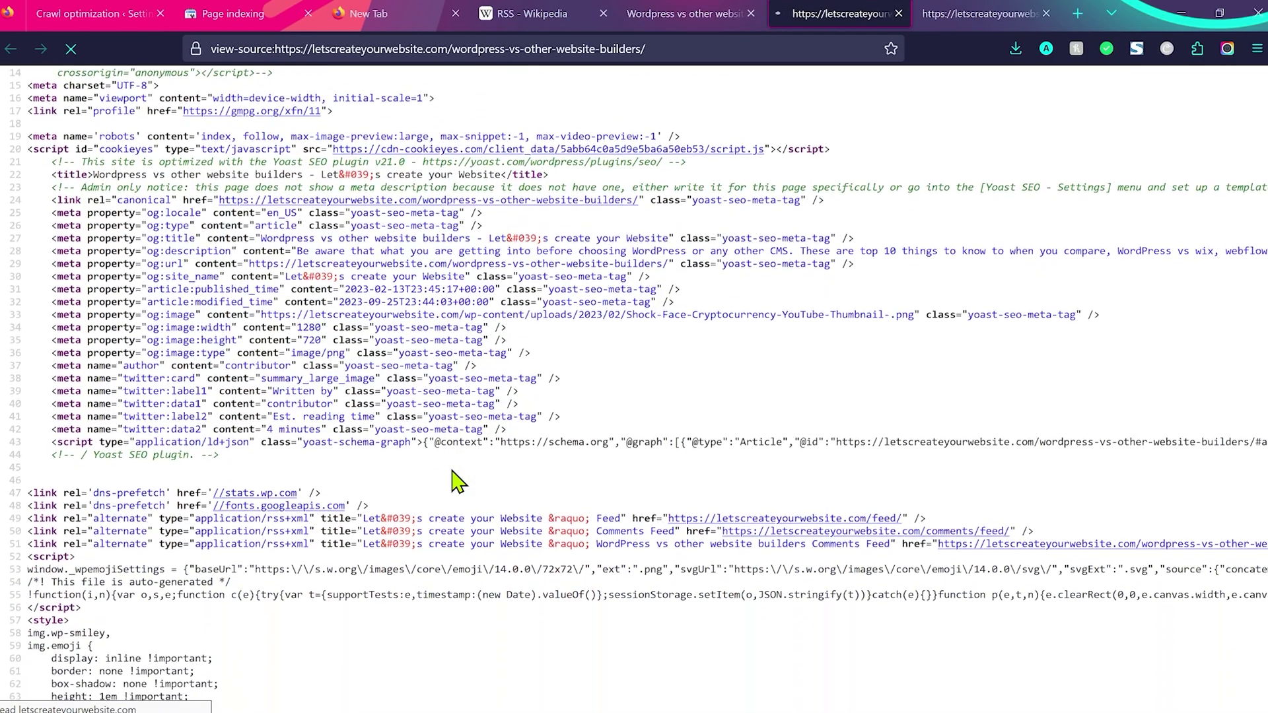
pyautogui.scroll(-2, 453, 473)
pyautogui.moveTo(196, 430); pyautogui.dragTo(308, 431)
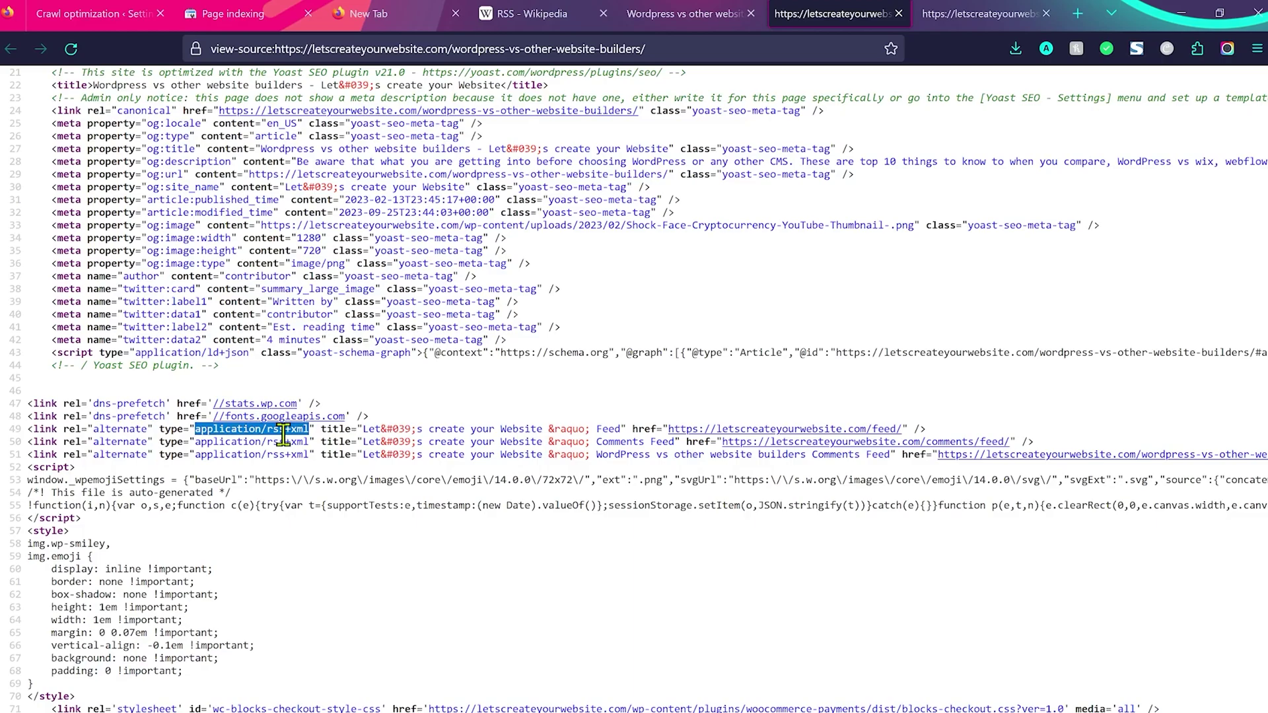
pyautogui.moveTo(200, 442); pyautogui.dragTo(303, 444)
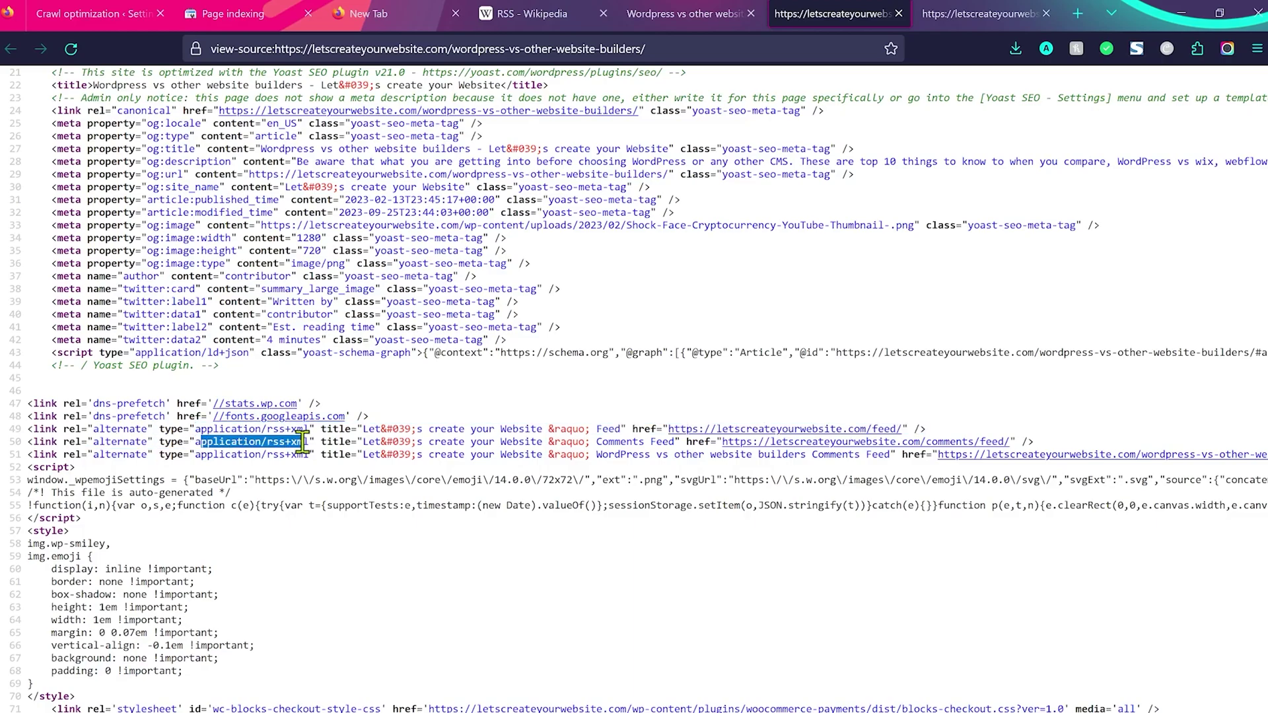
pyautogui.moveTo(196, 454); pyautogui.dragTo(310, 456)
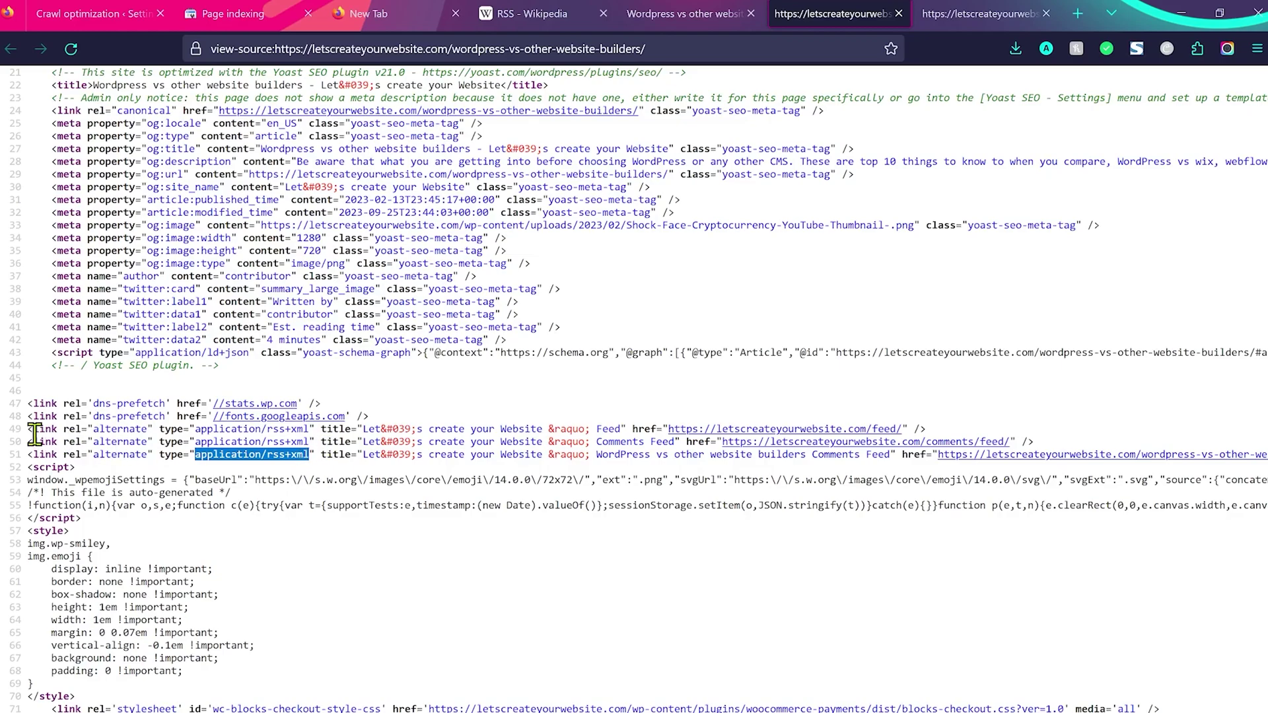
pyautogui.moveTo(29, 431); pyautogui.dragTo(129, 472)
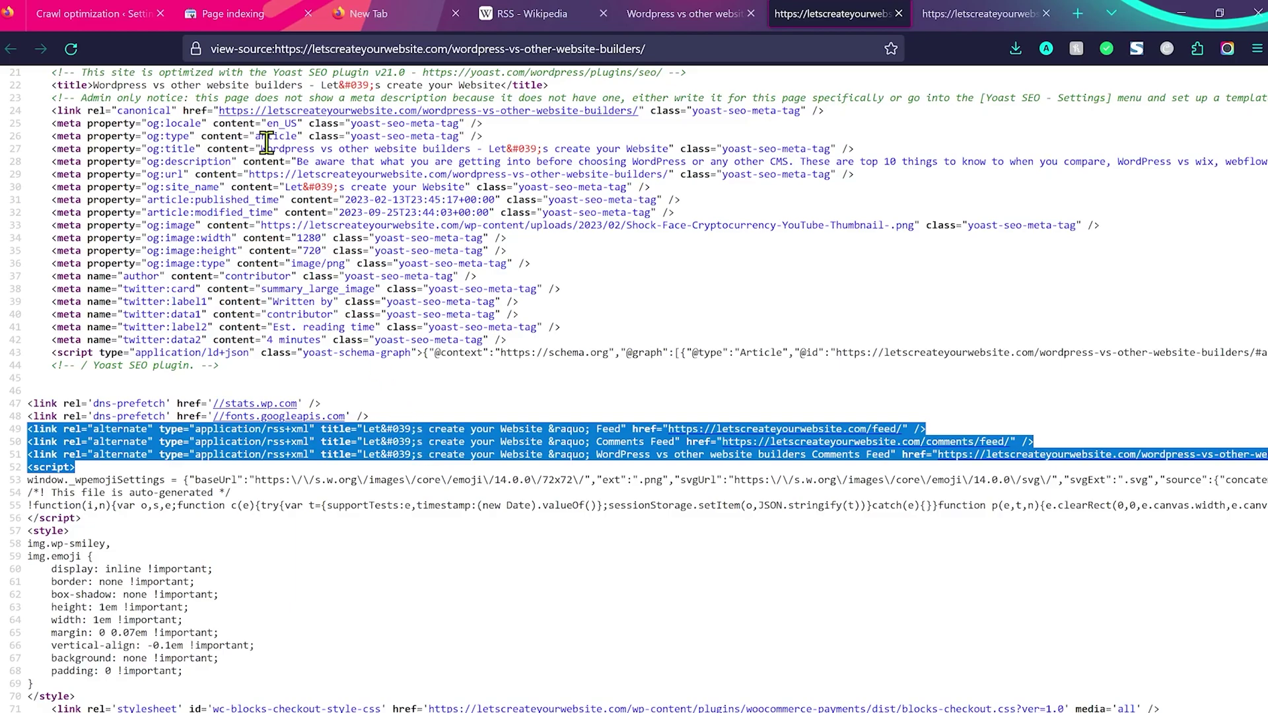
# Turn on removal of the global feed, global comment feeds, post authors feeds and post type feeds in Yoast's Crawl optimization settings.
pyautogui.click(116, 20)
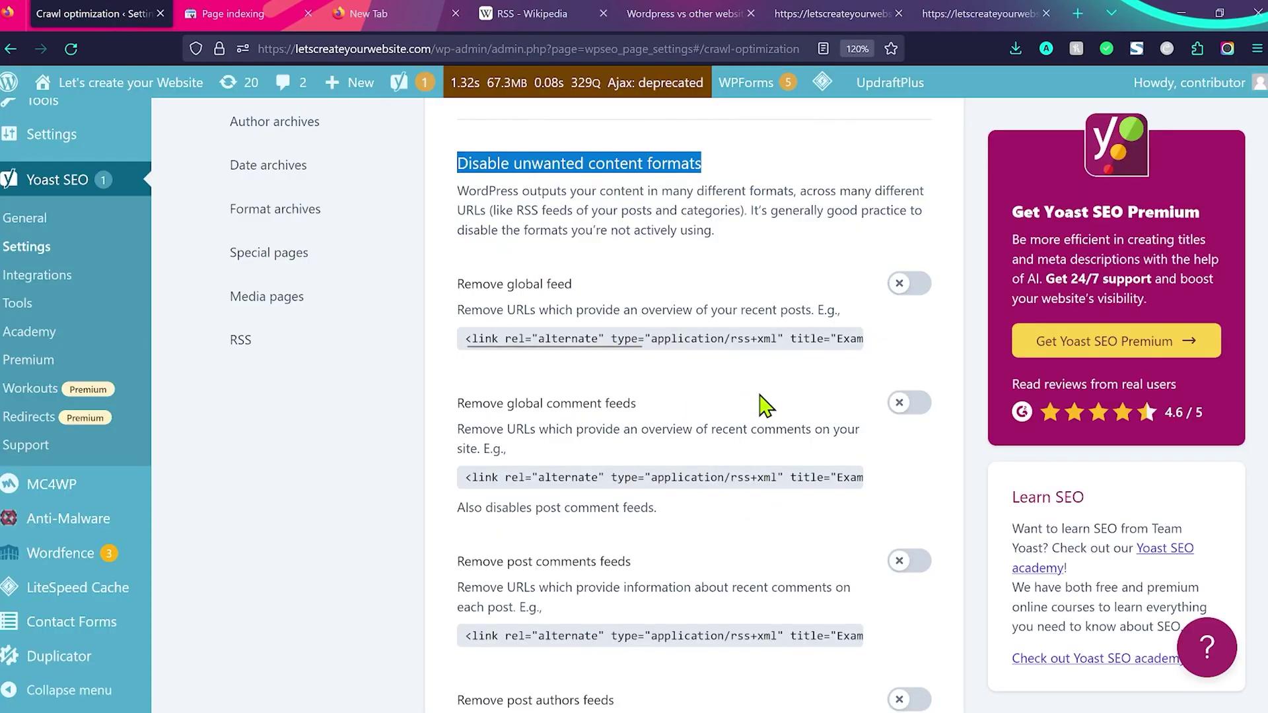
pyautogui.click(920, 284)
pyautogui.click(912, 404)
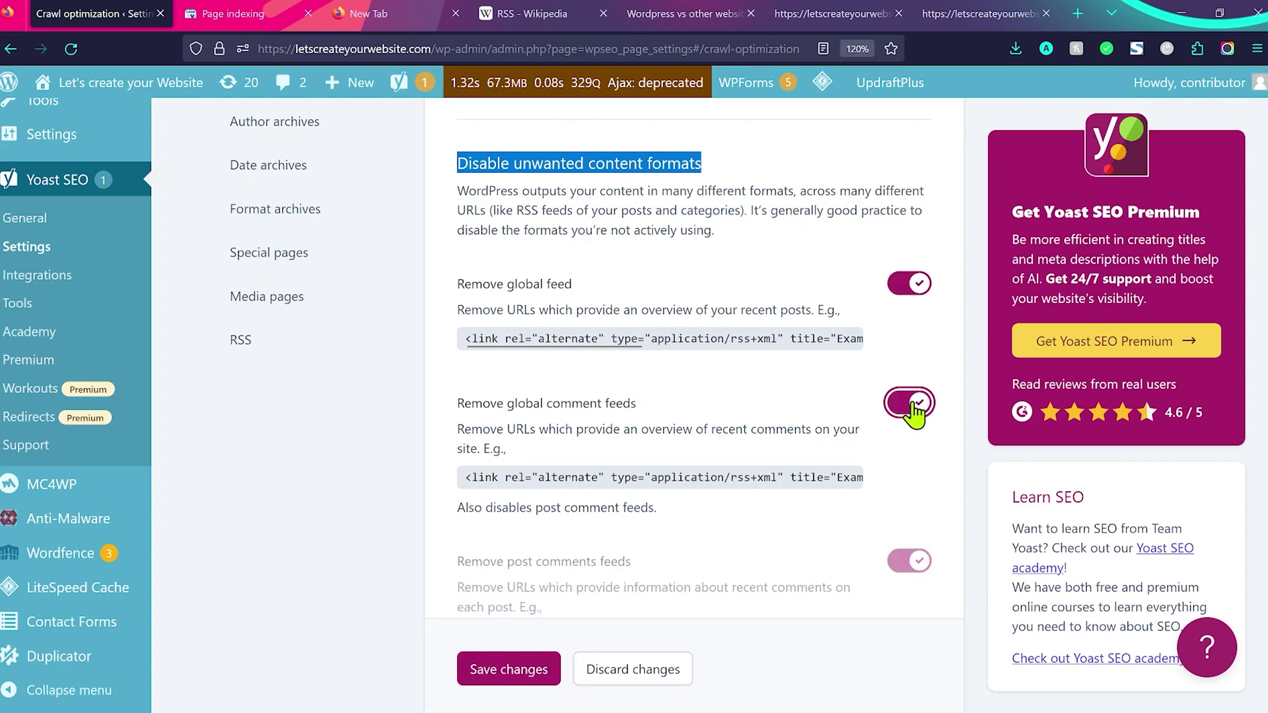
pyautogui.scroll(-3, 911, 422)
pyautogui.click(917, 453)
pyautogui.scroll(-3, 915, 453)
pyautogui.click(916, 390)
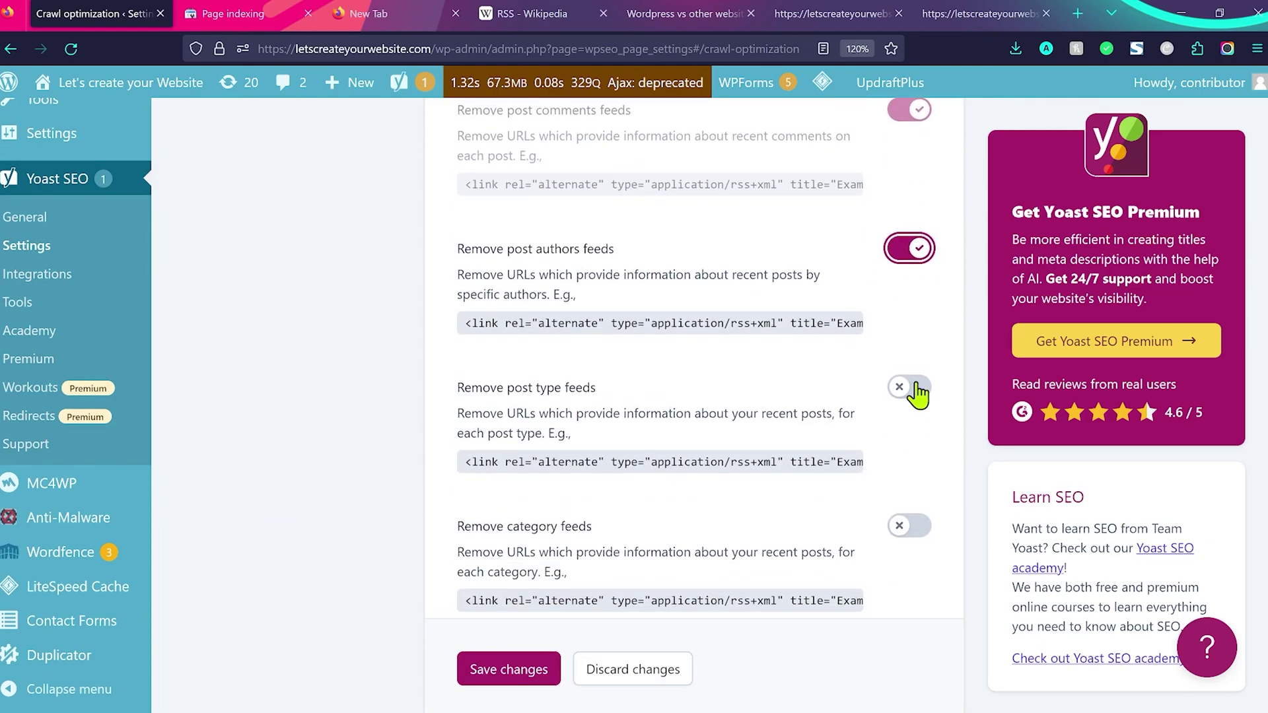
# Turn on removal of category, tag, custom taxonomy, search results and Atom / RDF feeds, and reload the post's page source.
pyautogui.scroll(-2, 915, 389)
pyautogui.click(917, 379)
pyautogui.click(915, 493)
pyautogui.scroll(-3, 915, 499)
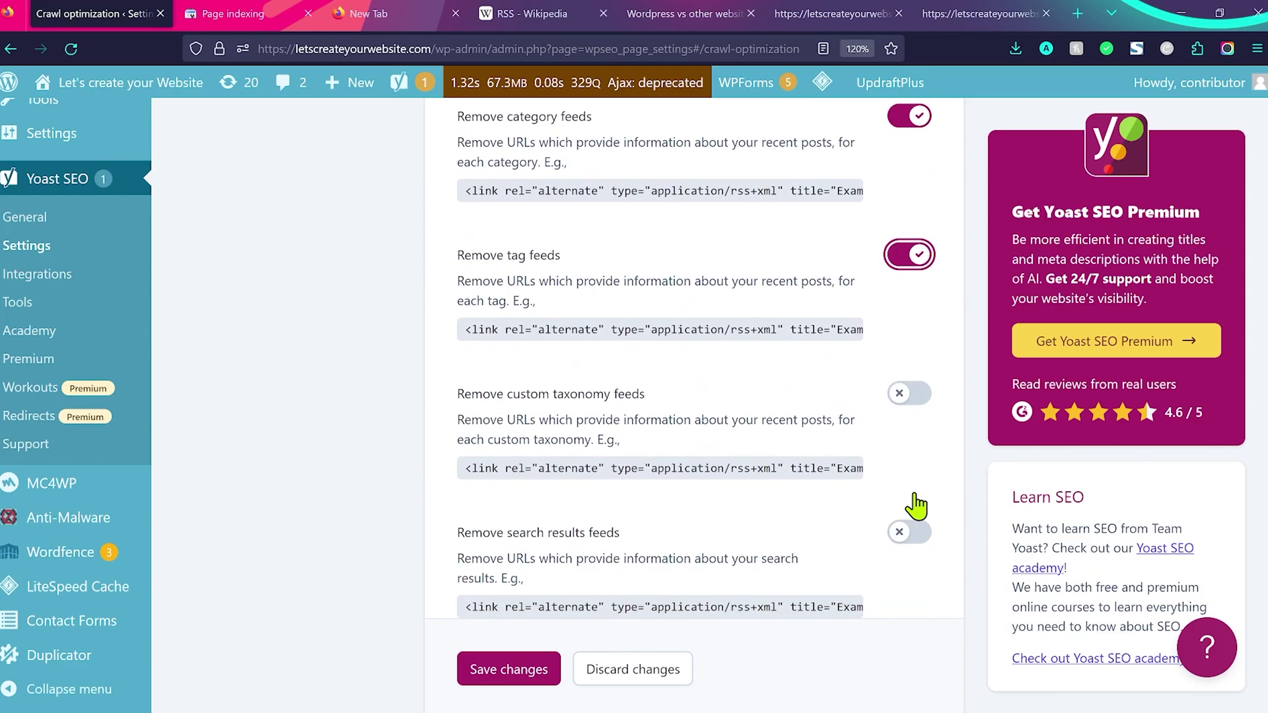
pyautogui.click(915, 400)
pyautogui.click(910, 531)
pyautogui.scroll(-3, 914, 554)
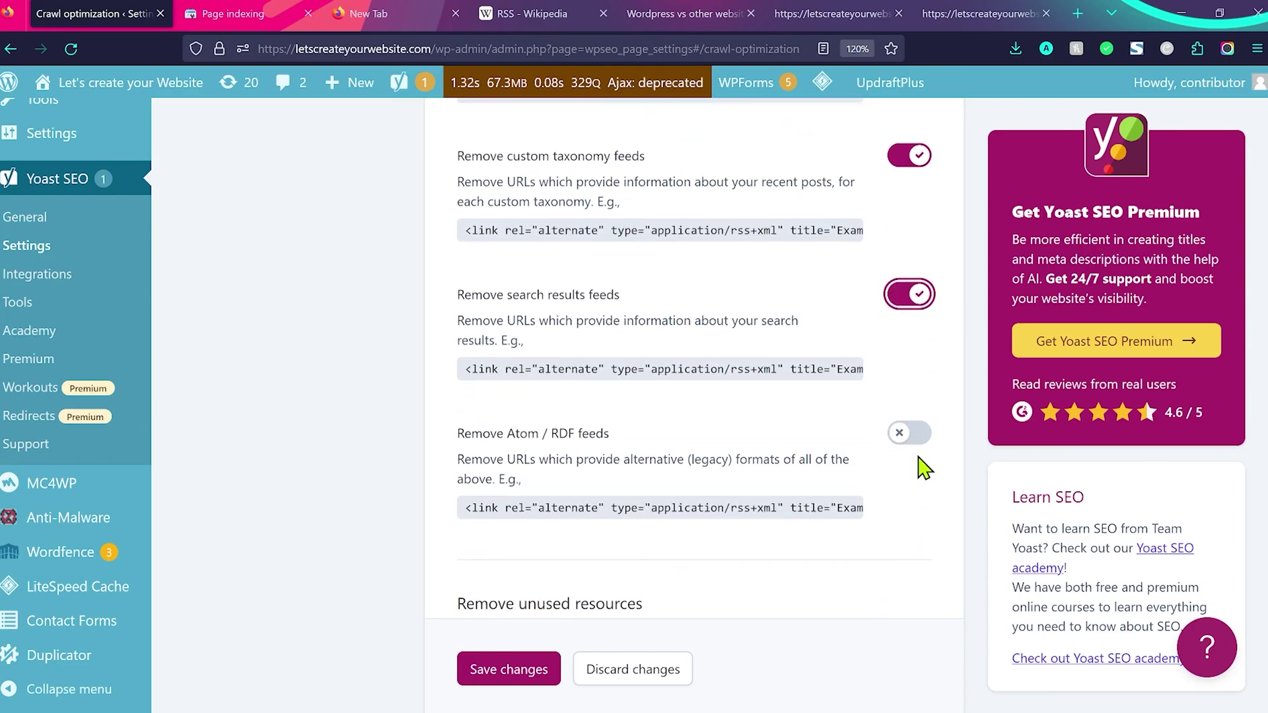
pyautogui.click(915, 430)
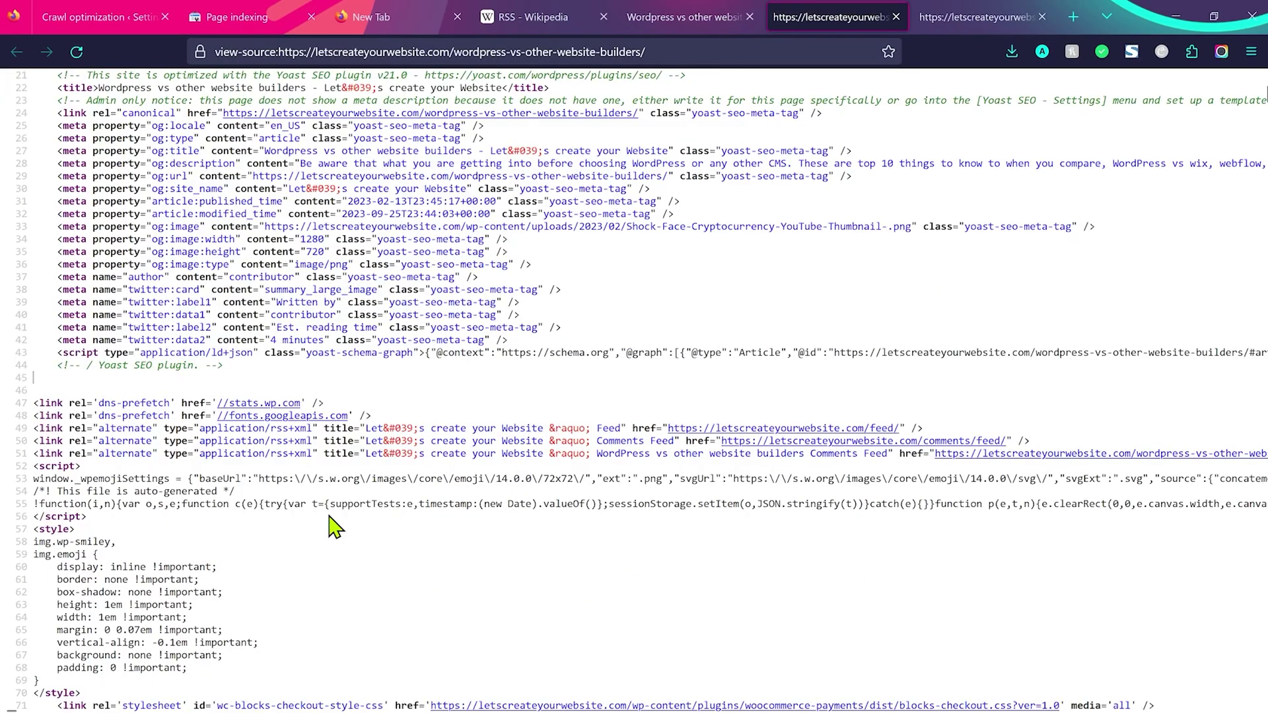
pyautogui.click(77, 52)
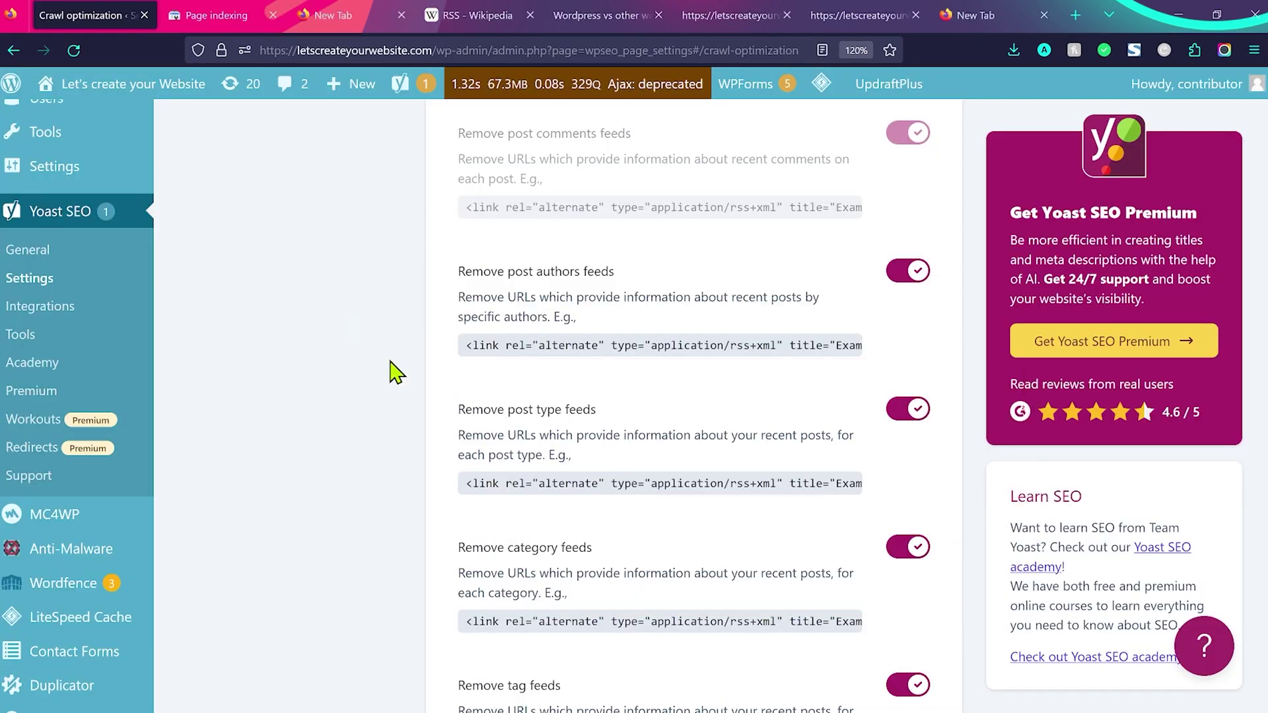
# Review the remaining Crawl optimization settings, examining the Prevent crawling of internal site search URLs option and the URL patterns it covers.
pyautogui.scroll(10, 391, 368)
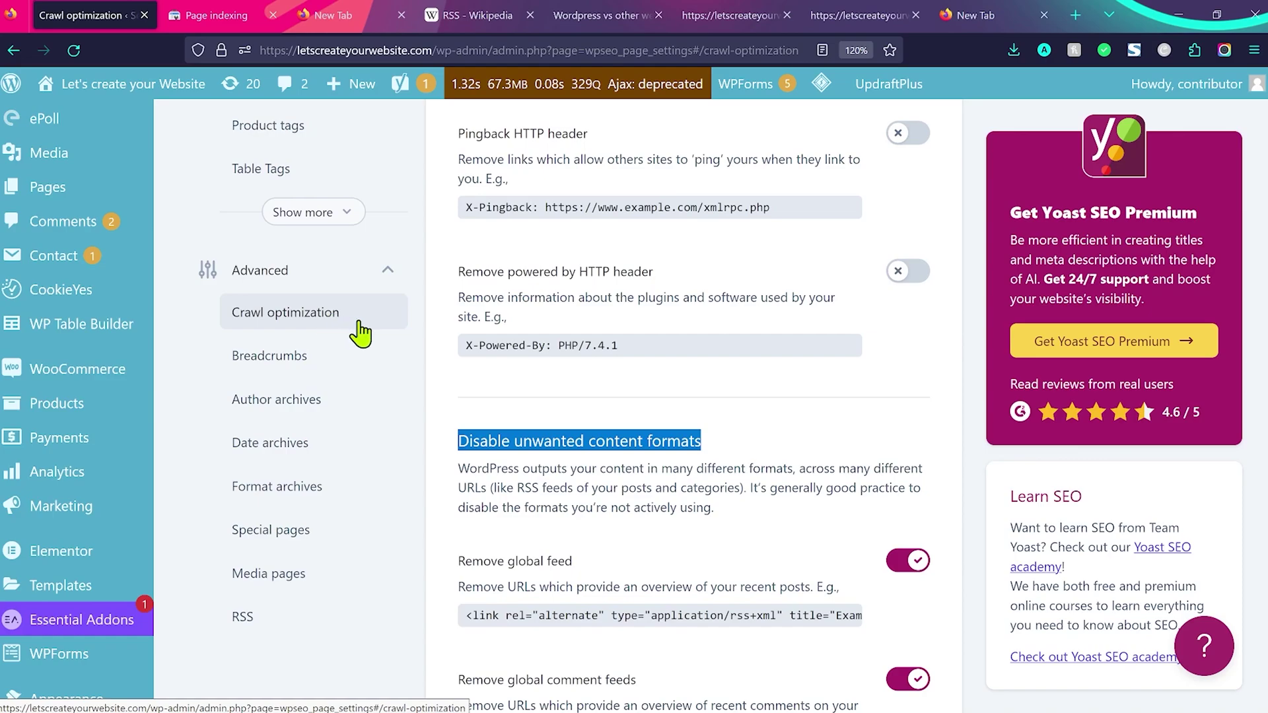
pyautogui.scroll(-15, 617, 475)
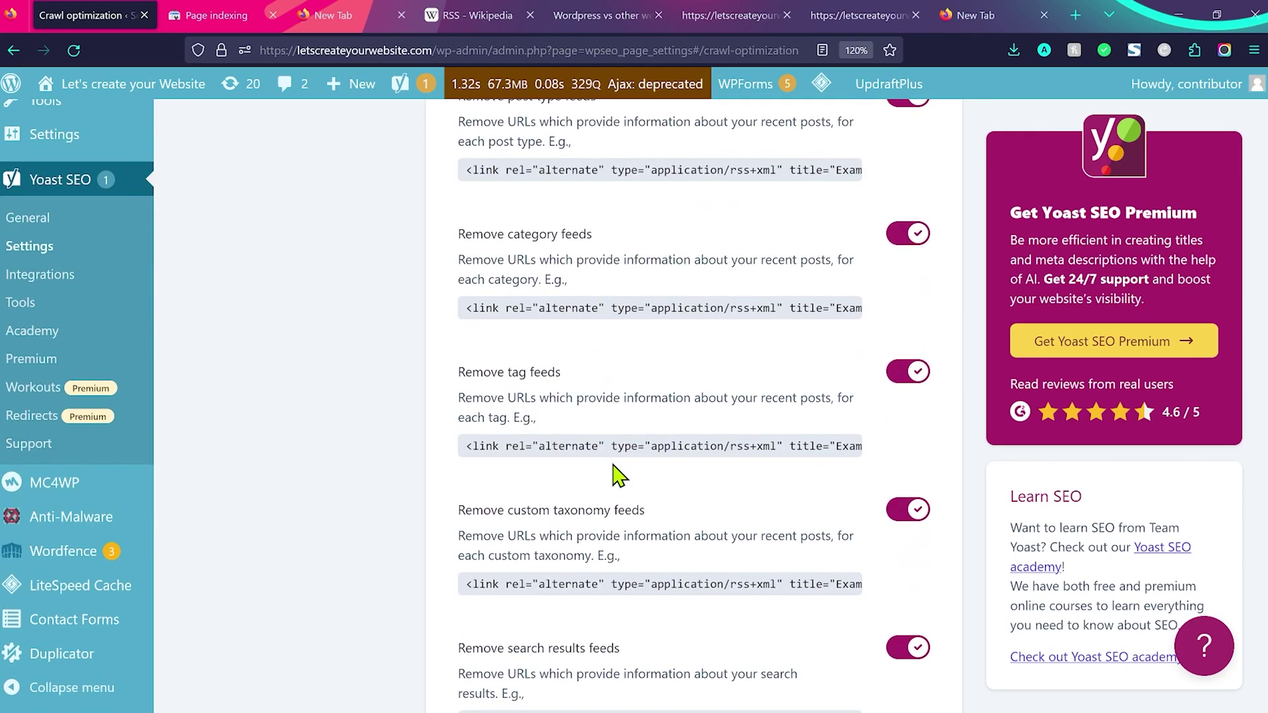
pyautogui.scroll(-5, 770, 477)
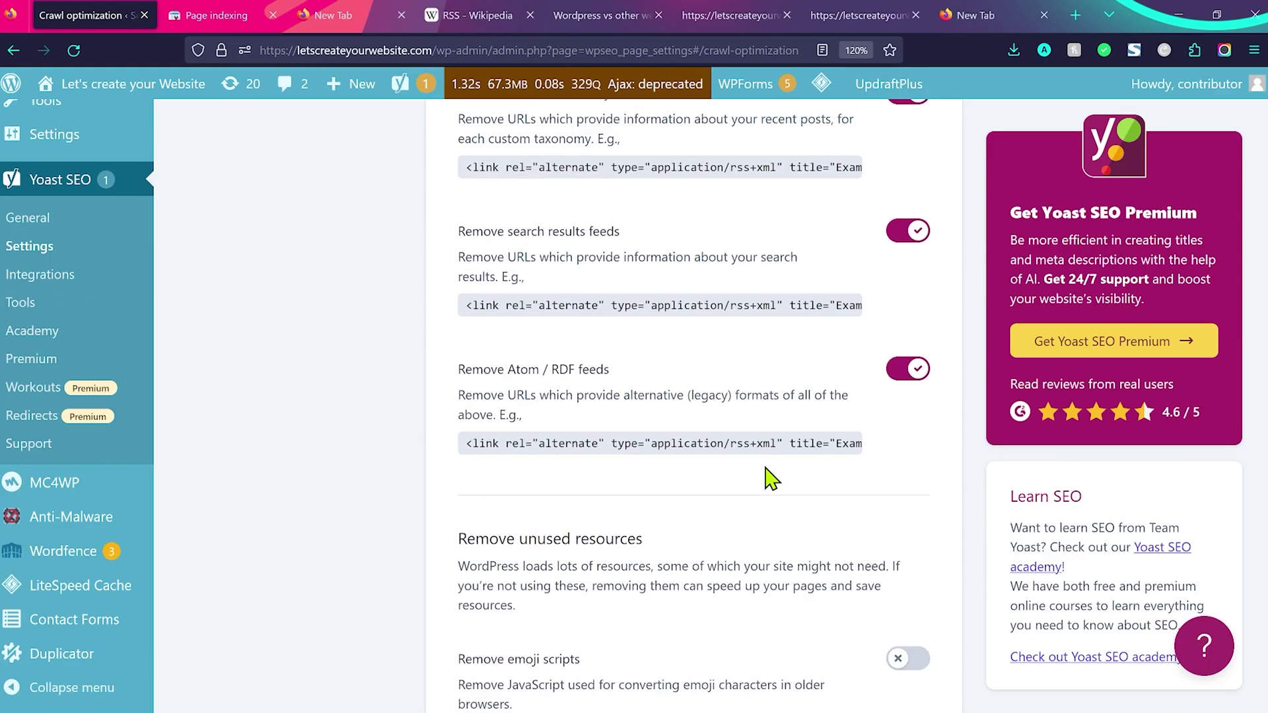
pyautogui.scroll(-10, 769, 477)
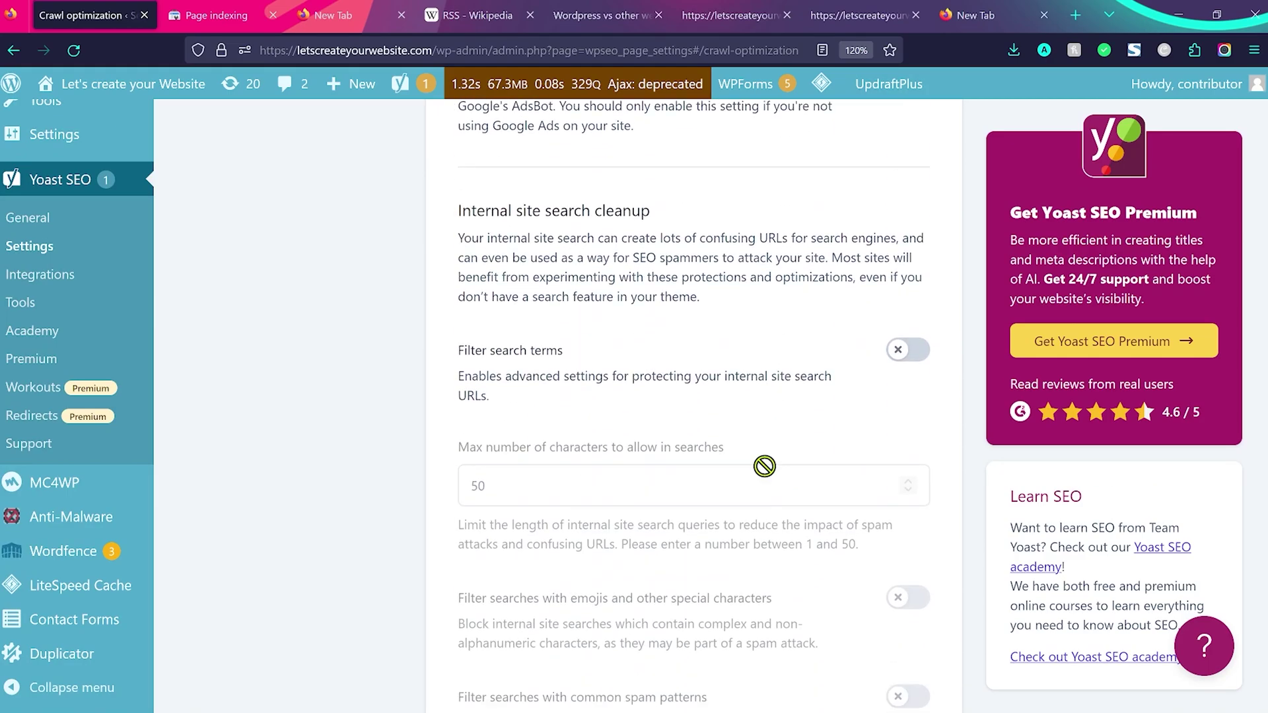
pyautogui.scroll(-8, 765, 466)
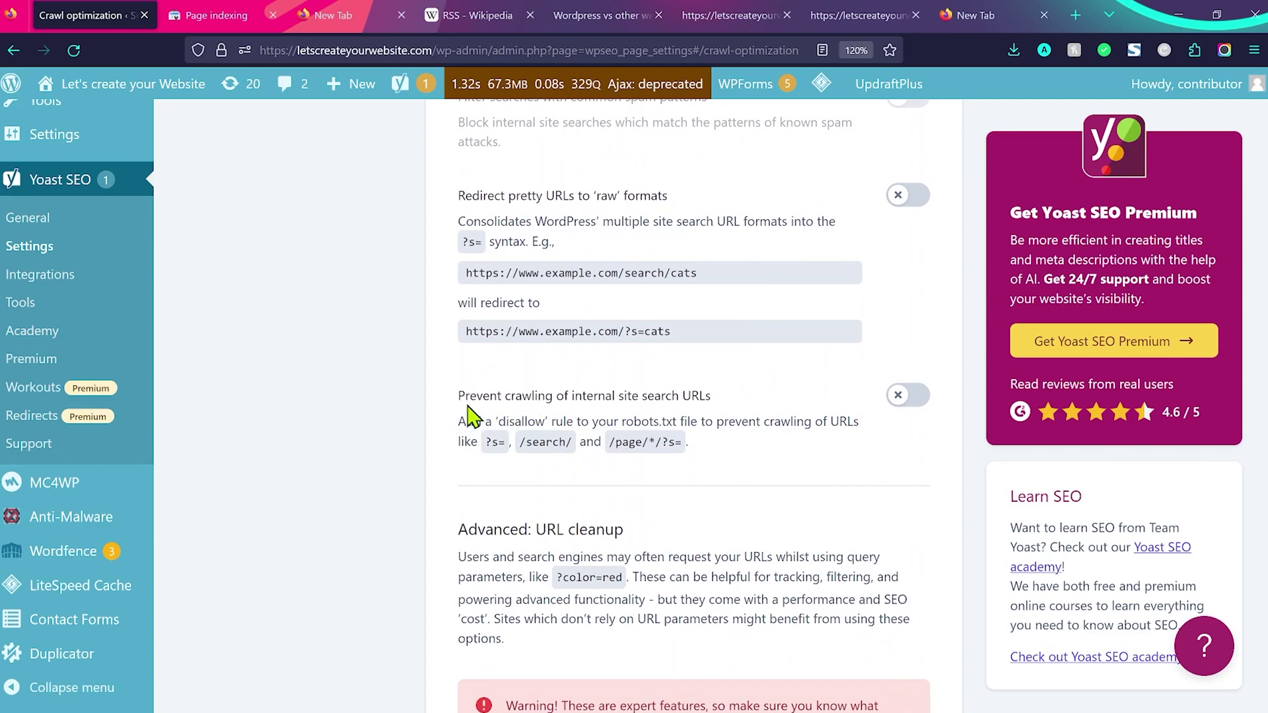
pyautogui.moveTo(456, 396); pyautogui.dragTo(723, 410)
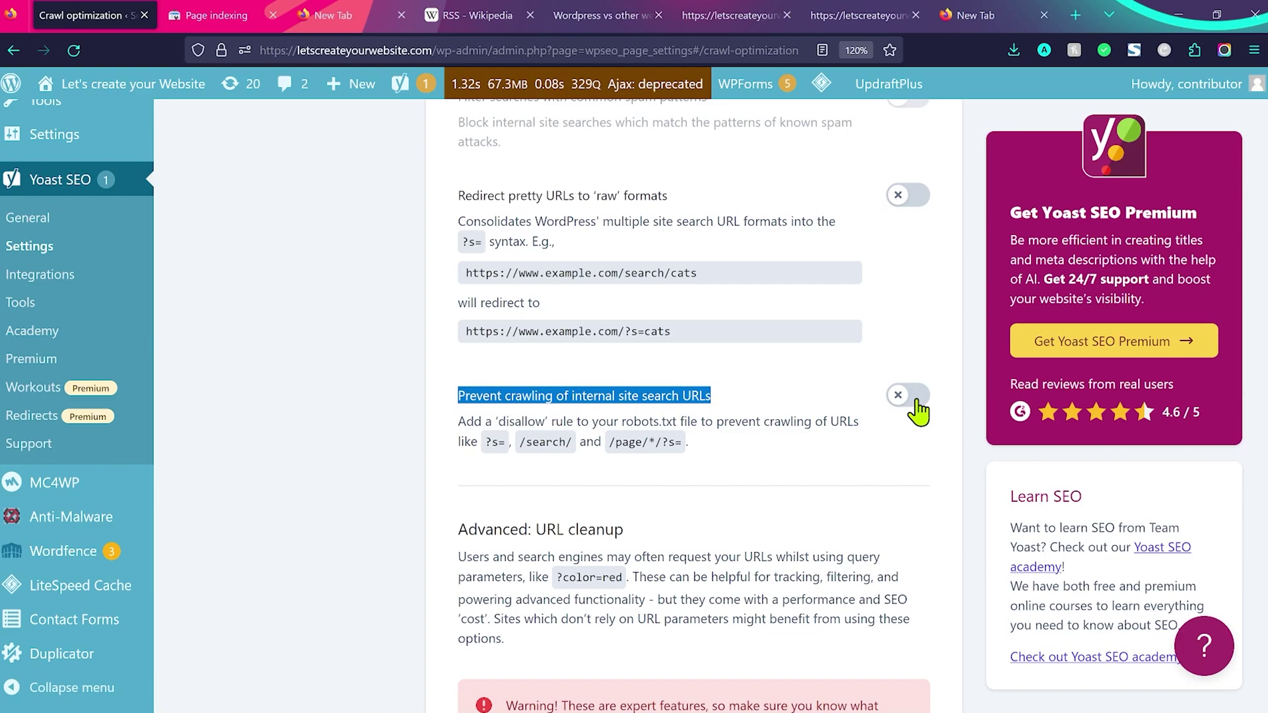
pyautogui.moveTo(609, 443); pyautogui.dragTo(691, 444)
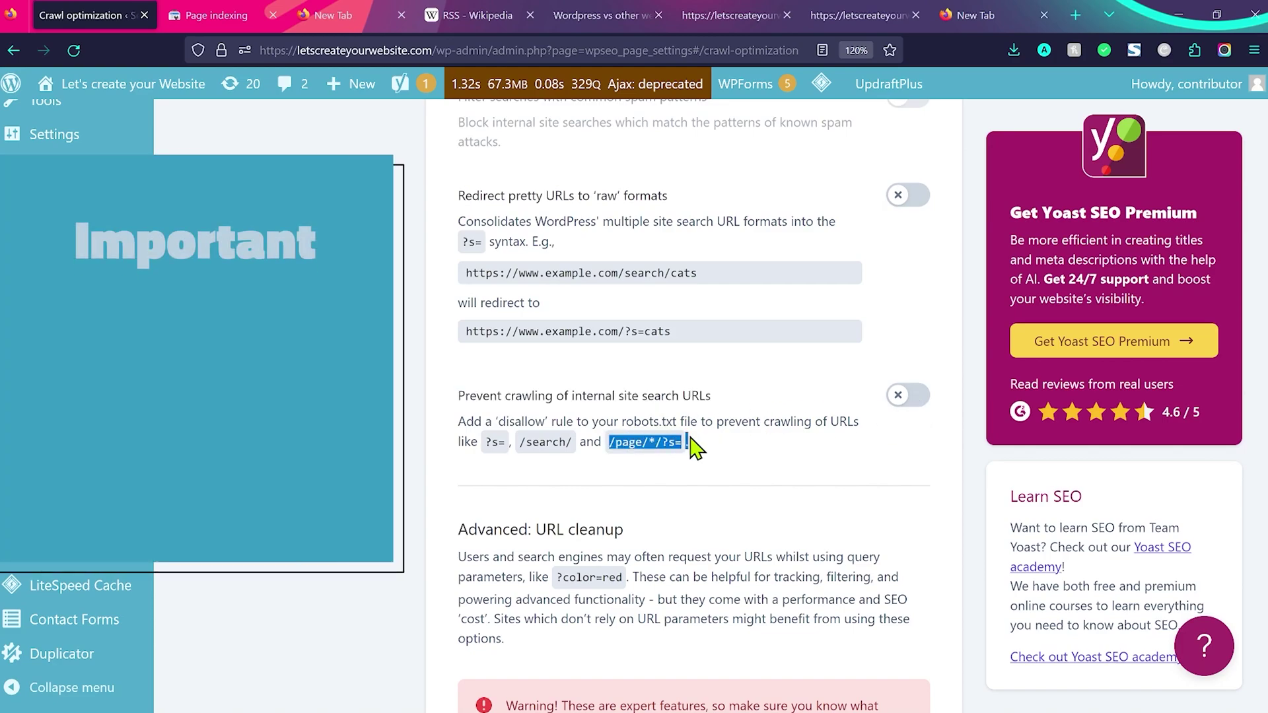
pyautogui.moveTo(486, 443); pyautogui.dragTo(581, 439)
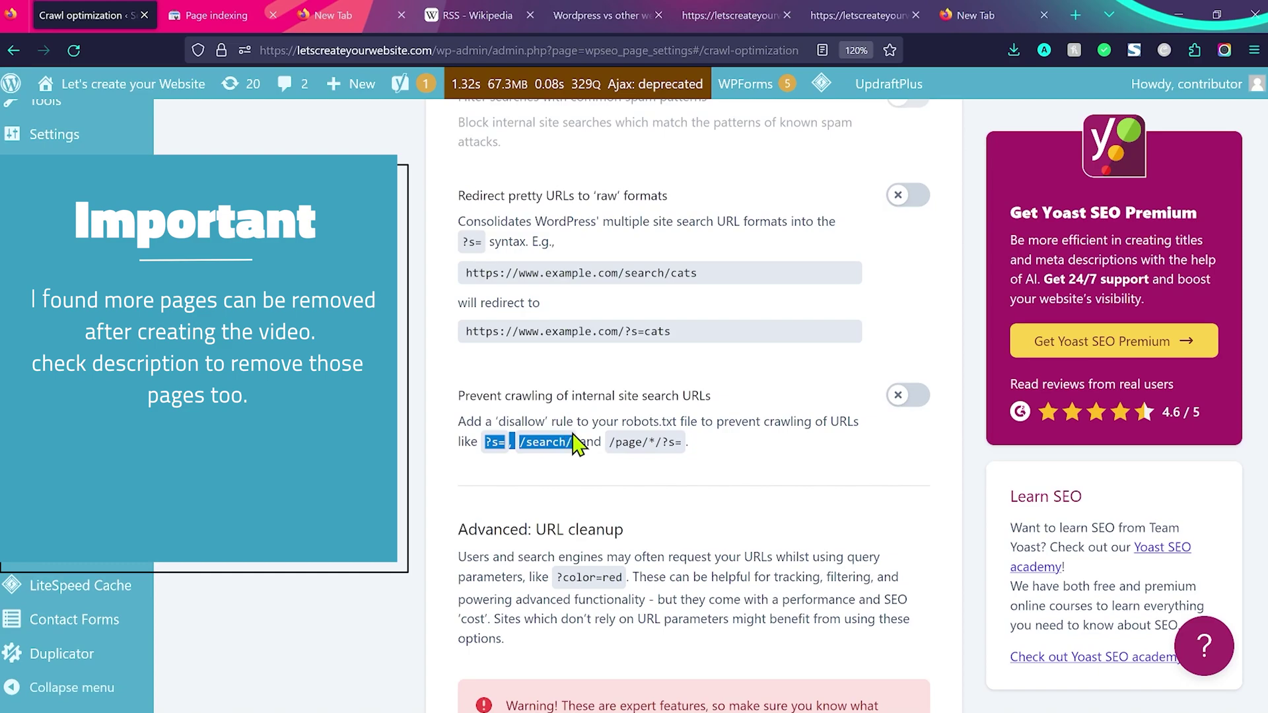
# Turn on Prevent crawling of internal site search URLs in Yoast's Crawl optimization settings and save the changes.
pyautogui.click(759, 461)
pyautogui.click(909, 396)
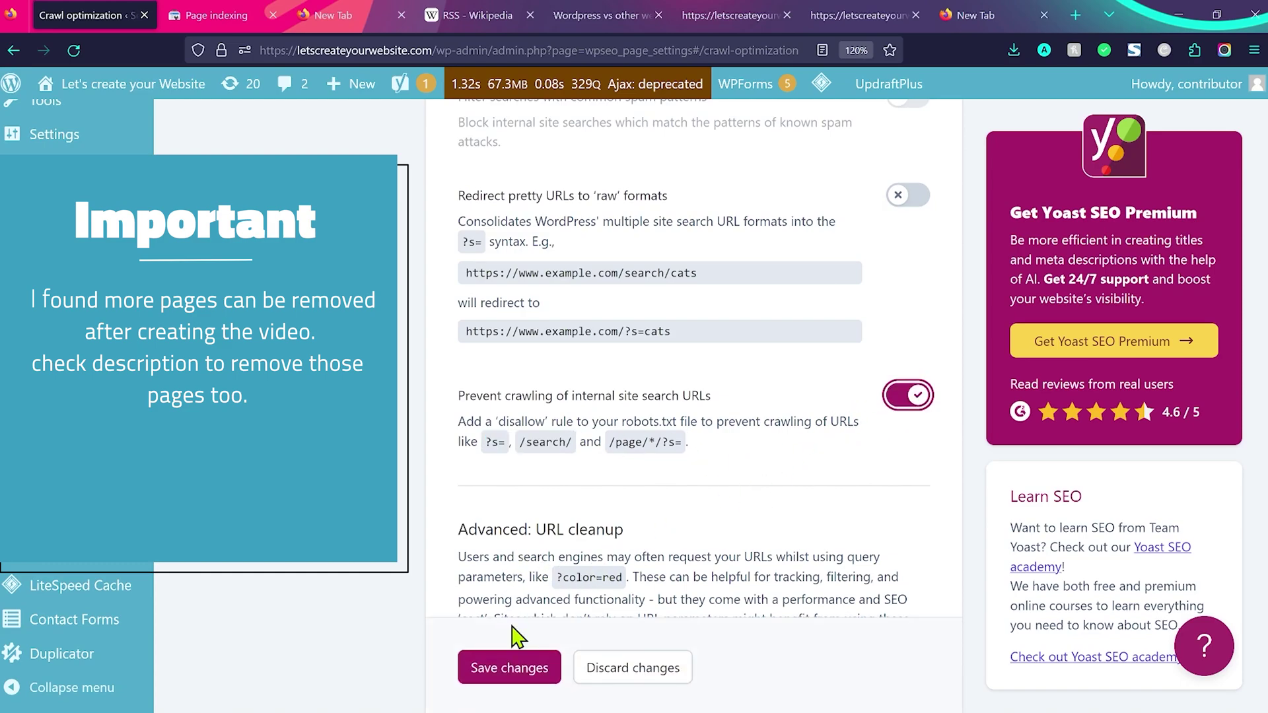
pyautogui.click(512, 669)
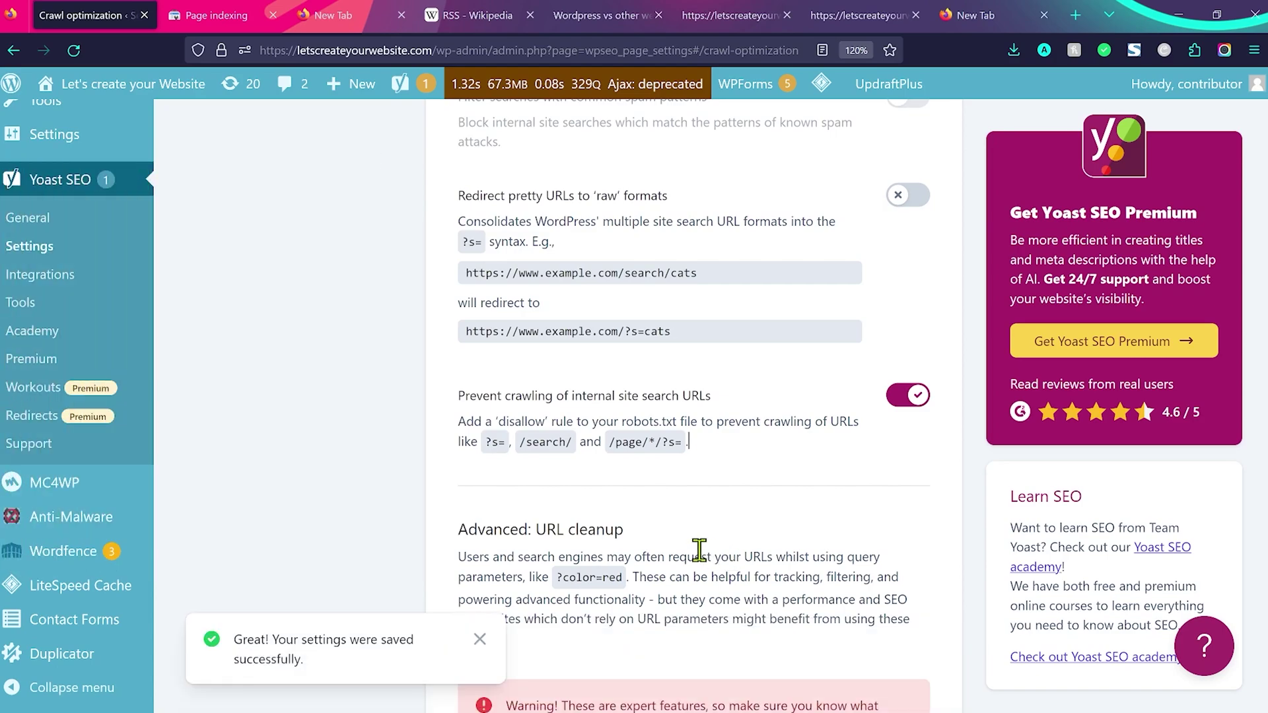
# Switch to Google Search Console, open ignitechpro.com's Excluded by 'noindex' tag report from Page indexing, and start validation of the fix.
pyautogui.click(241, 12)
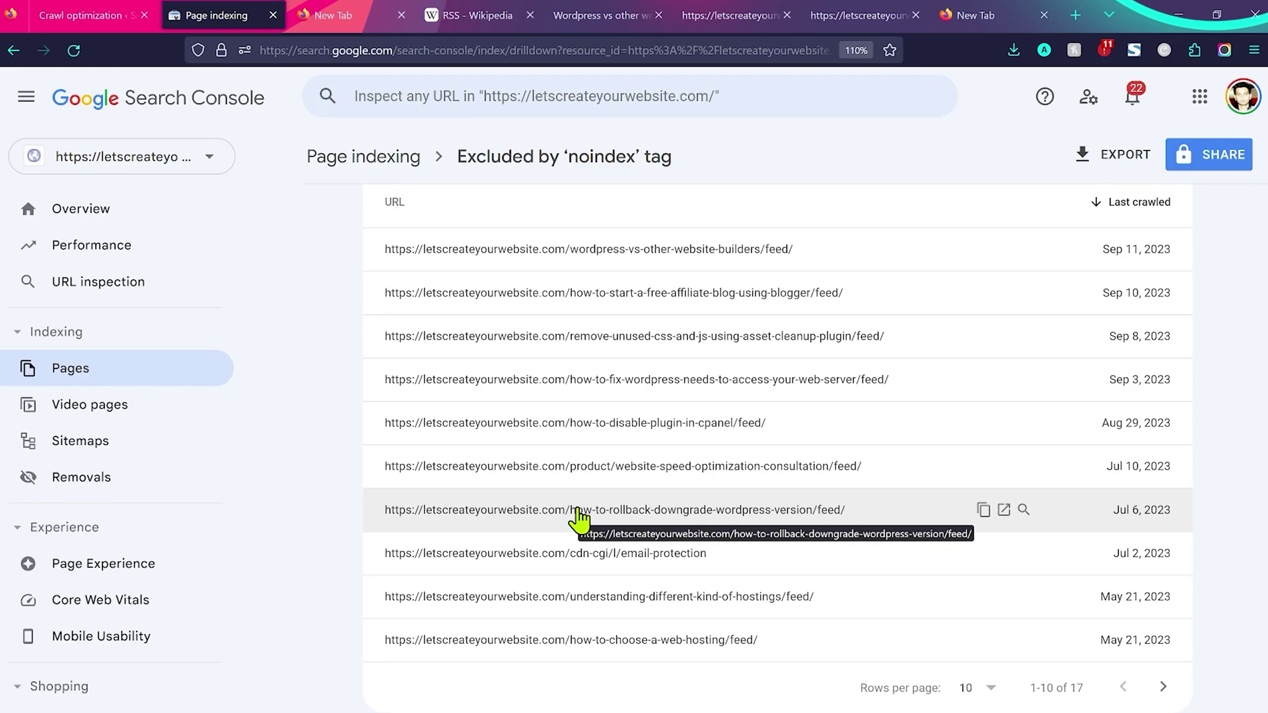
pyautogui.scroll(1, 578, 520)
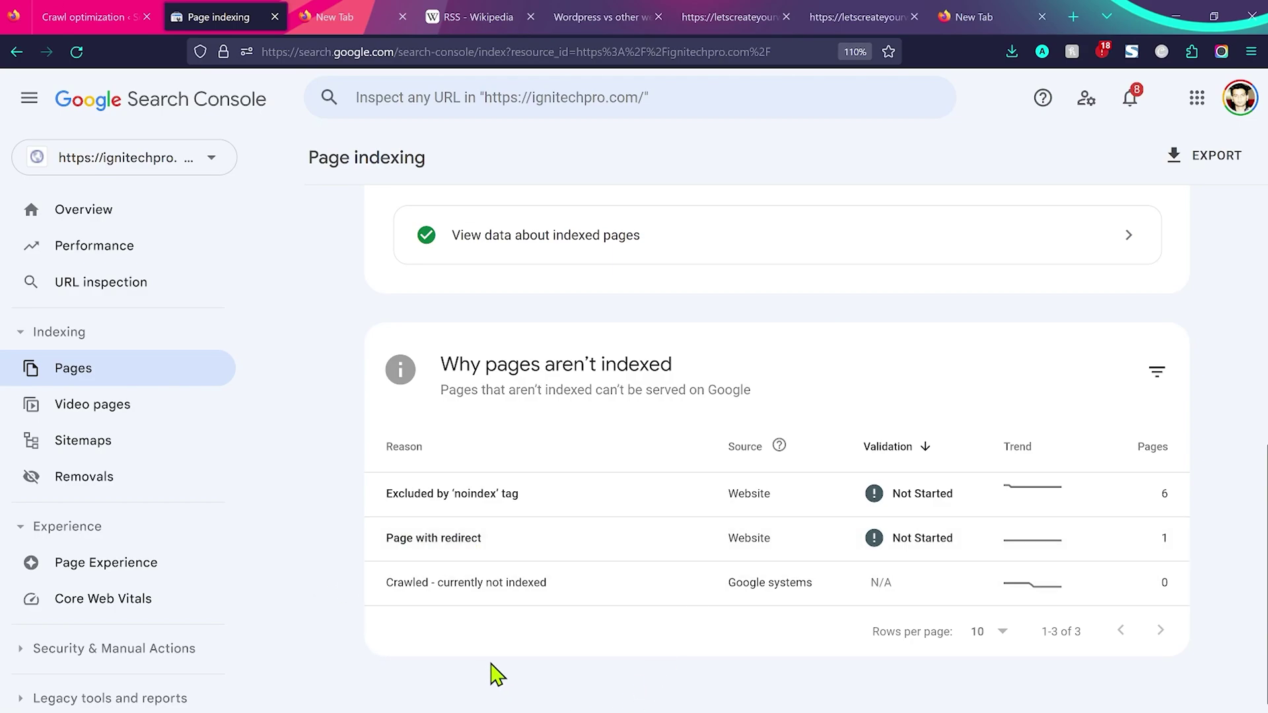
pyautogui.click(563, 504)
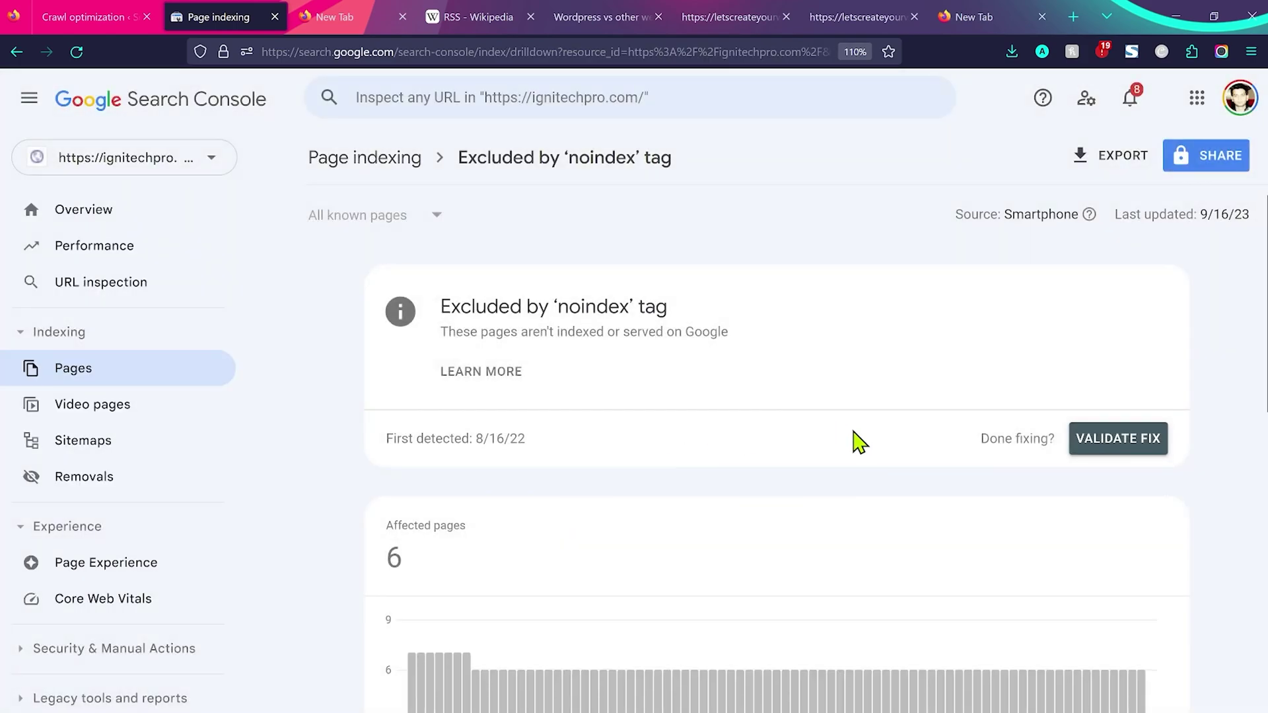
pyautogui.click(1119, 447)
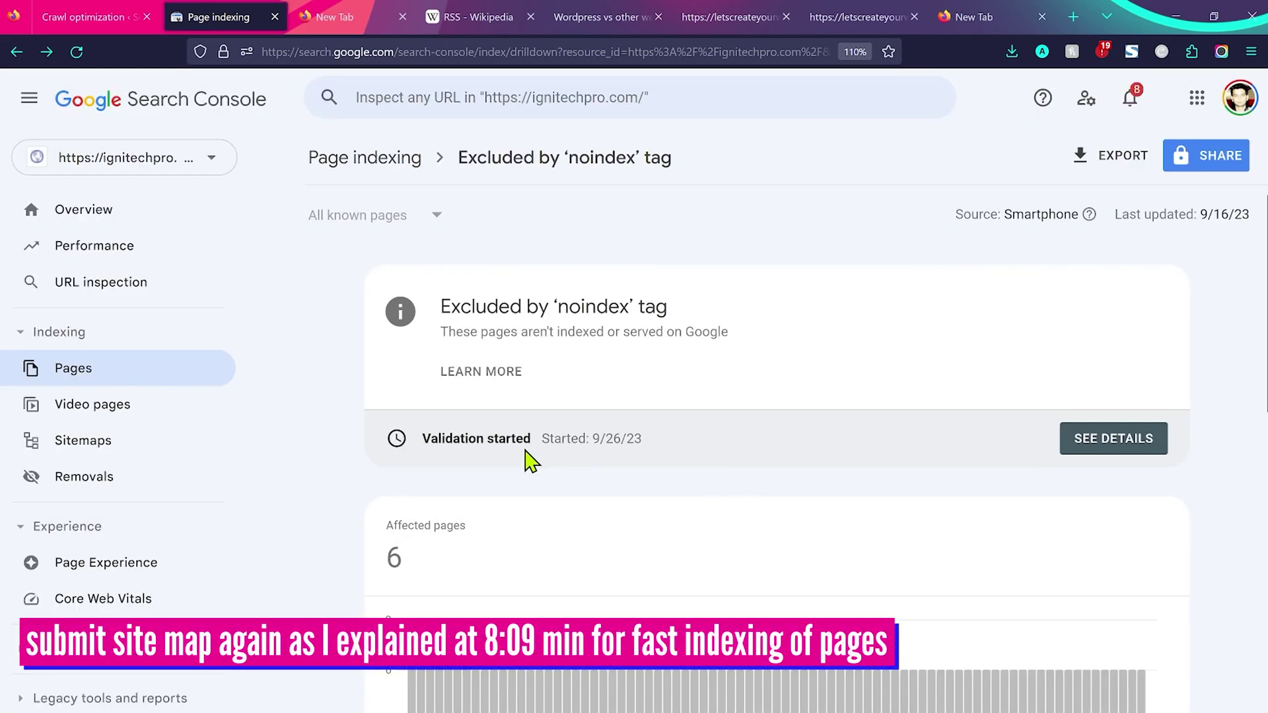
pyautogui.moveTo(421, 438); pyautogui.dragTo(535, 448)
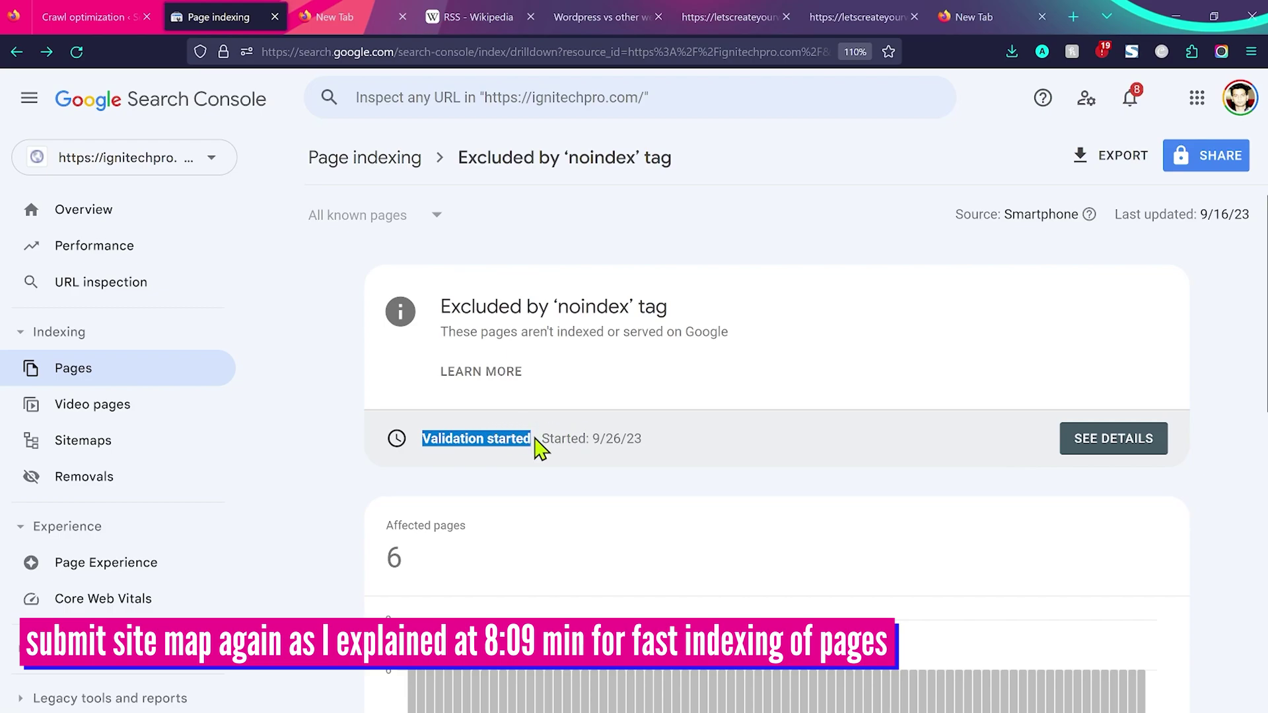
pyautogui.click(535, 438)
pyautogui.moveTo(534, 439); pyautogui.dragTo(421, 438)
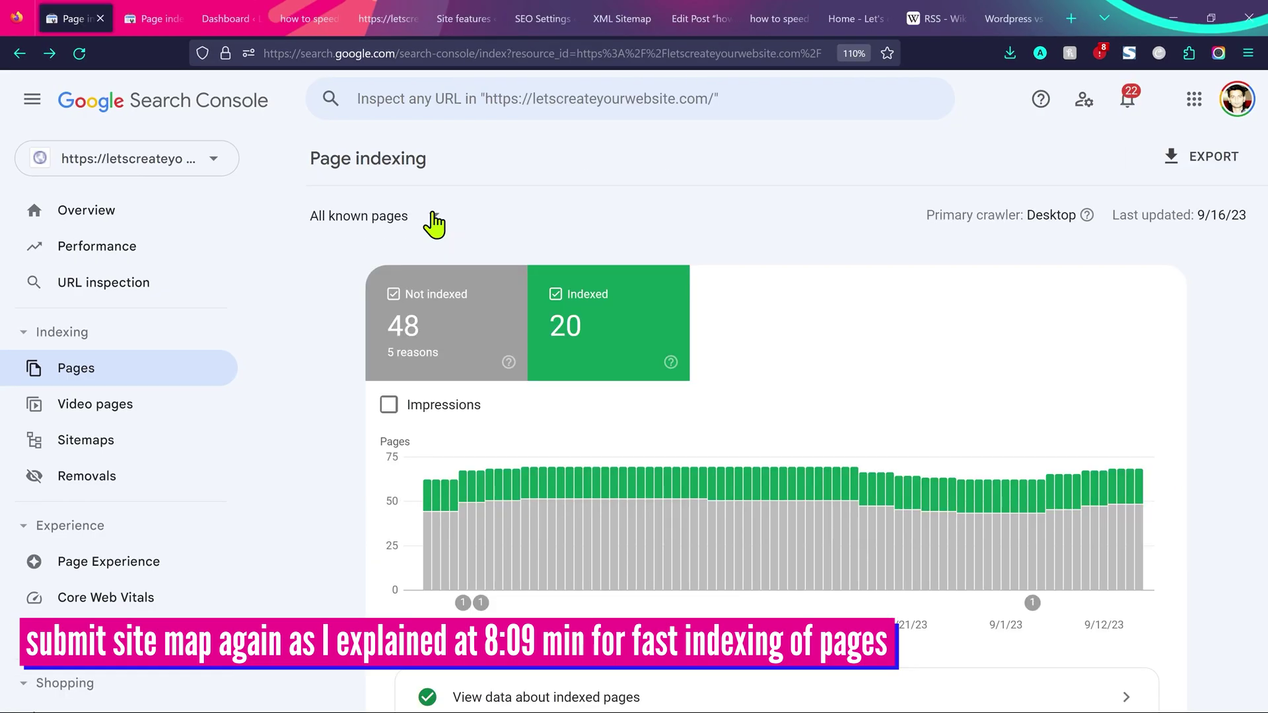
pyautogui.click(434, 216)
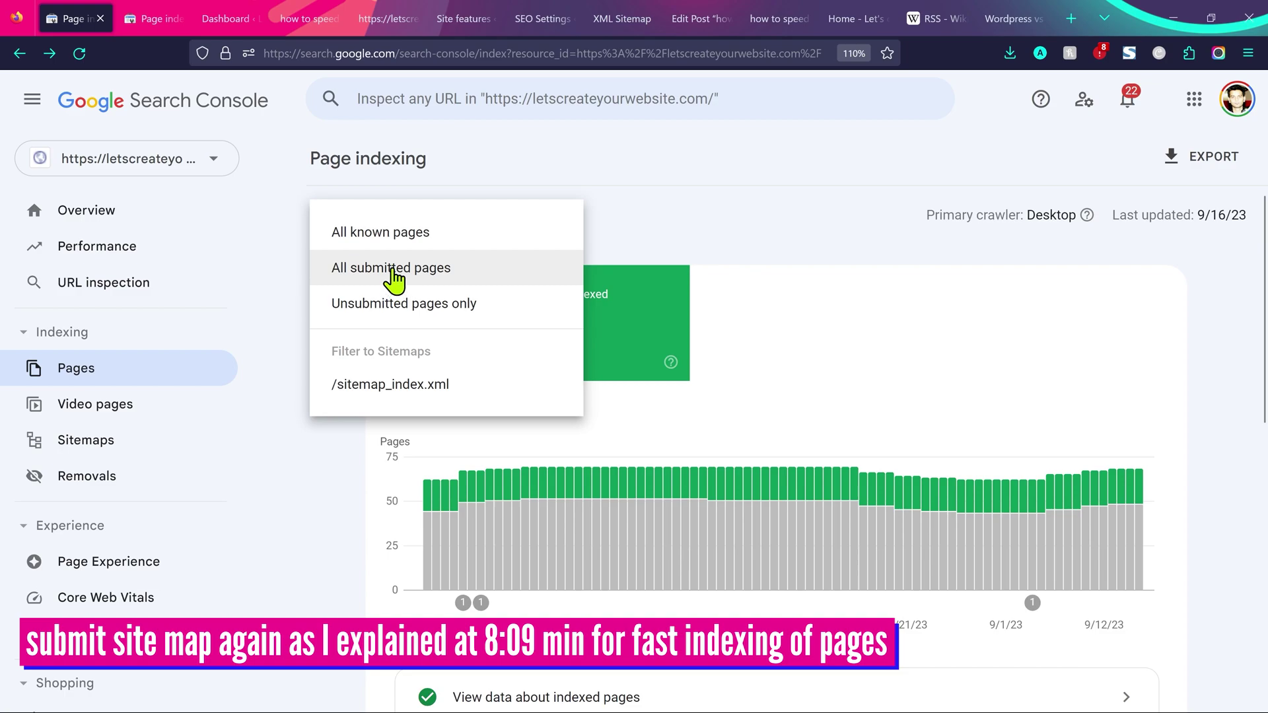
pyautogui.click(434, 225)
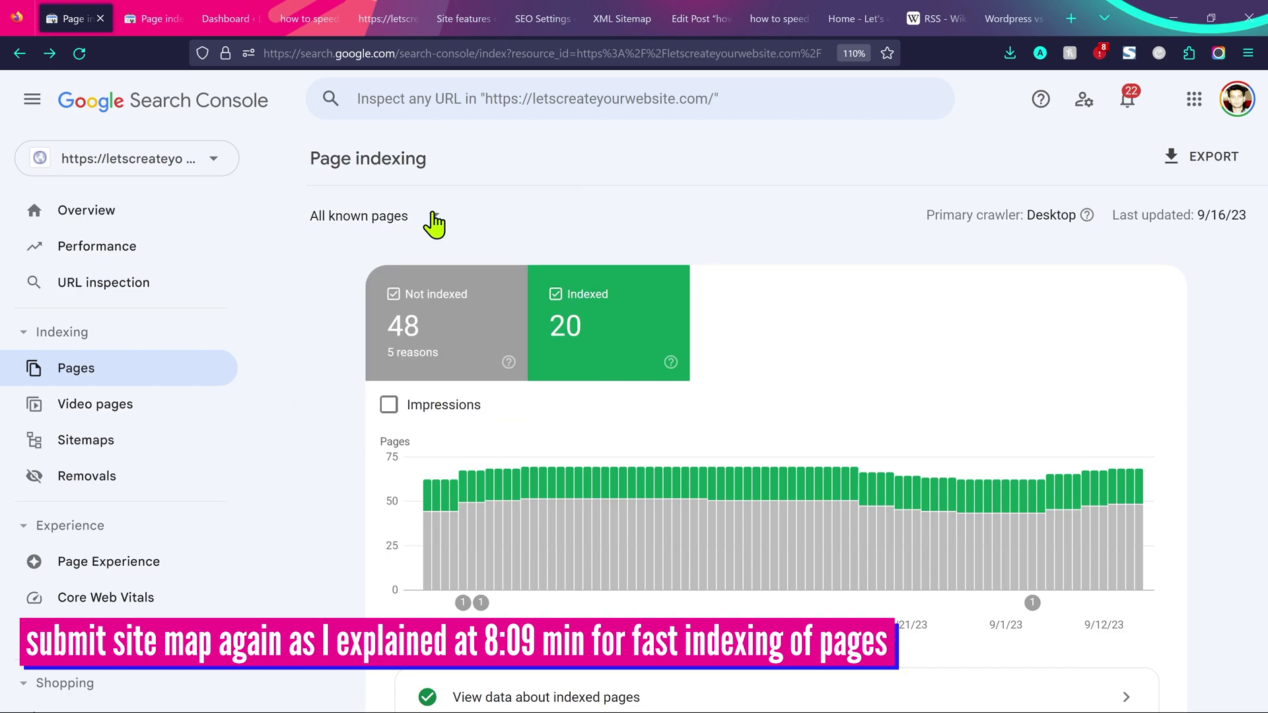
pyautogui.click(434, 216)
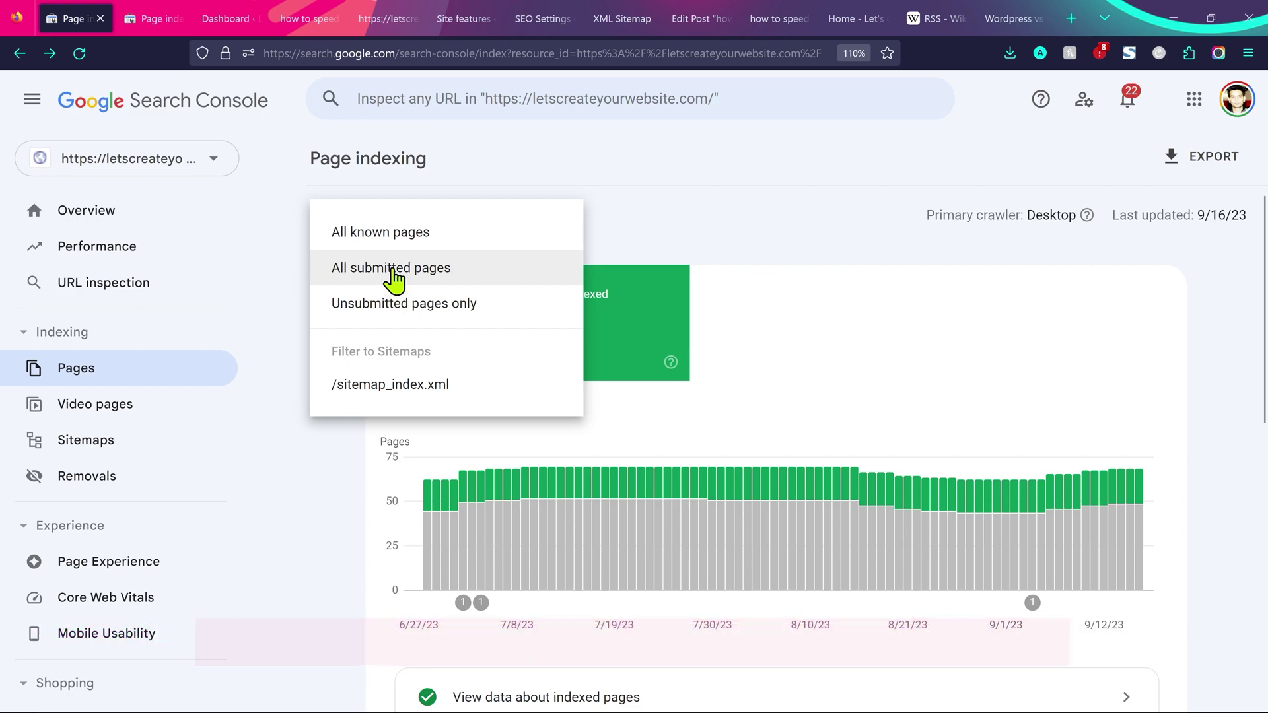
pyautogui.click(434, 224)
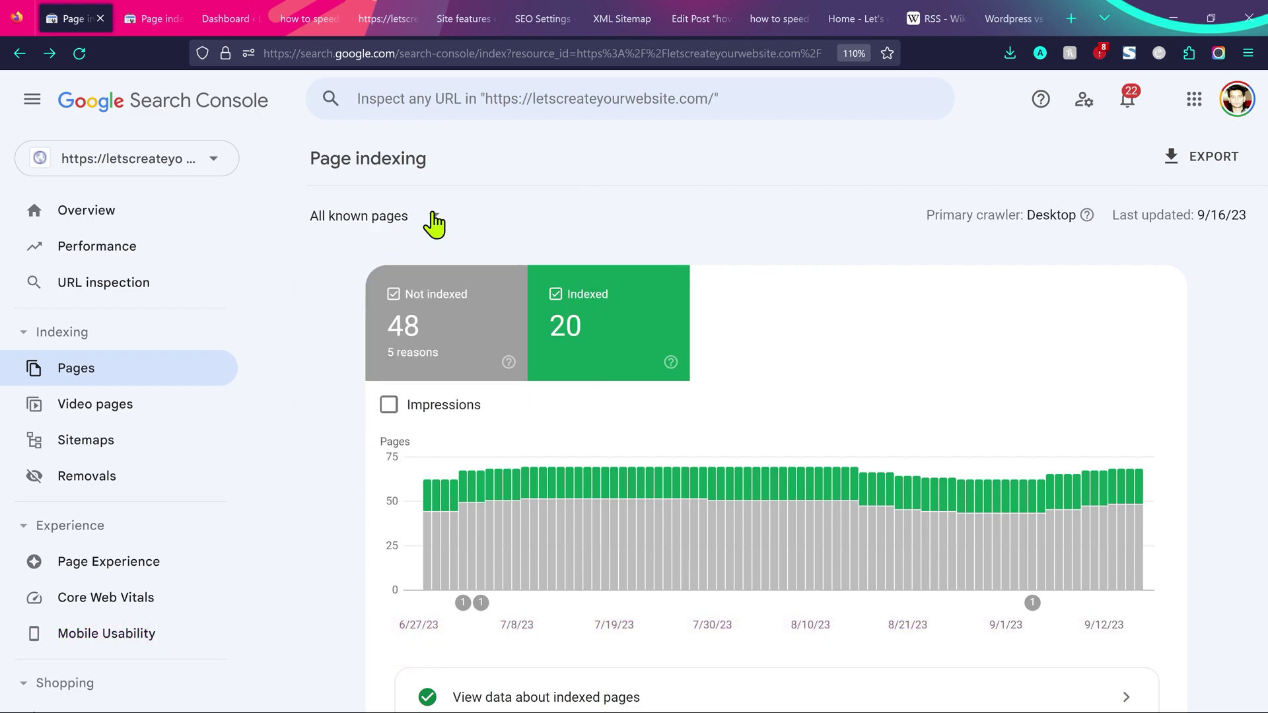
pyautogui.click(434, 221)
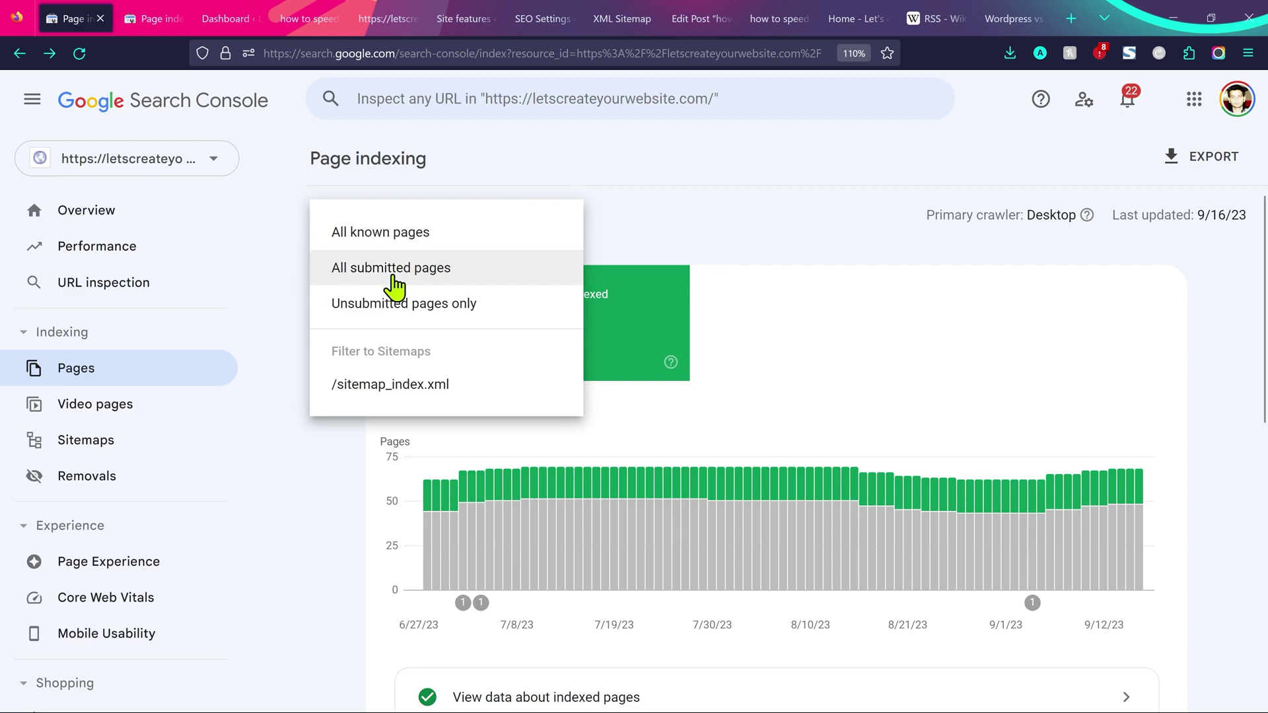